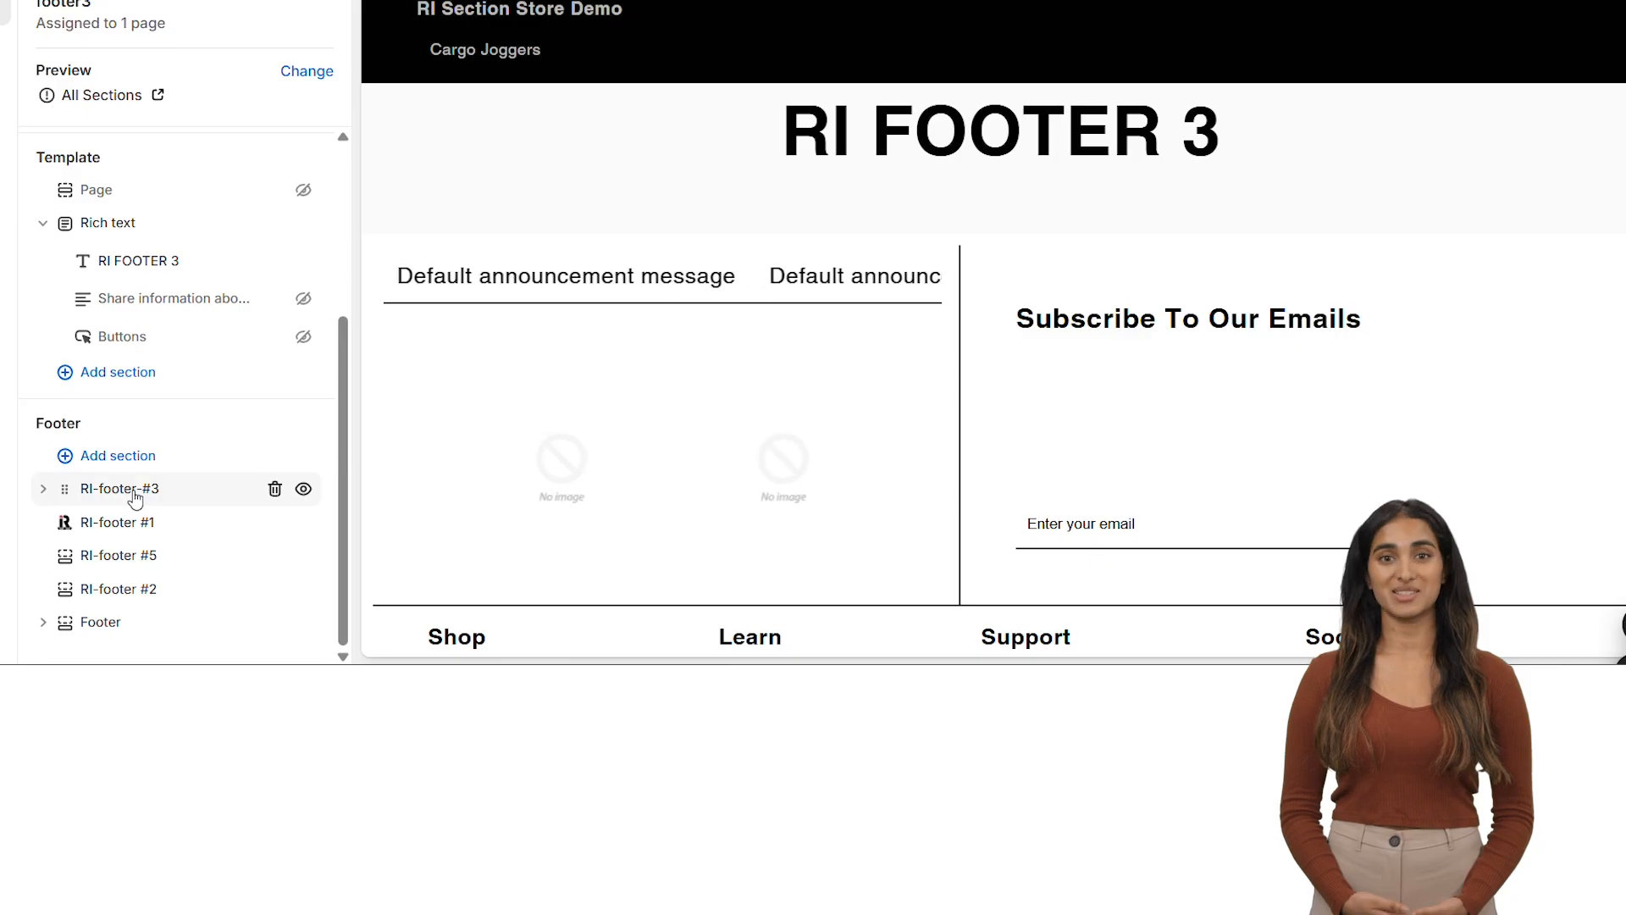
Set the overall background colour of the RI-footer-#3 section to dark purple #460063
left_click(135, 494)
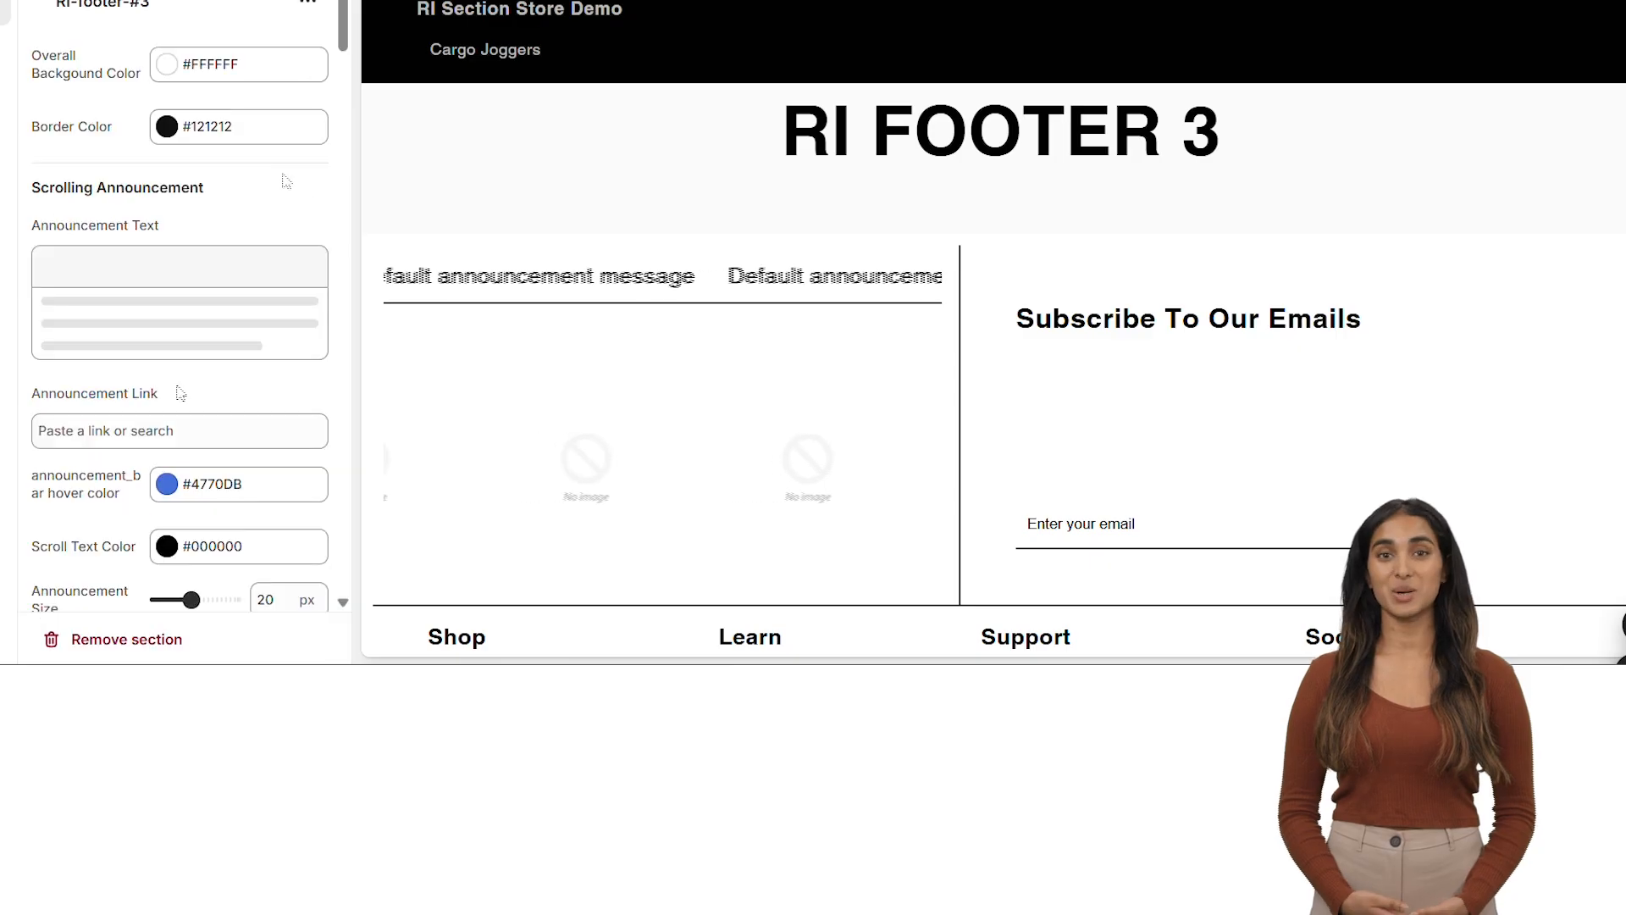
left_click(168, 66)
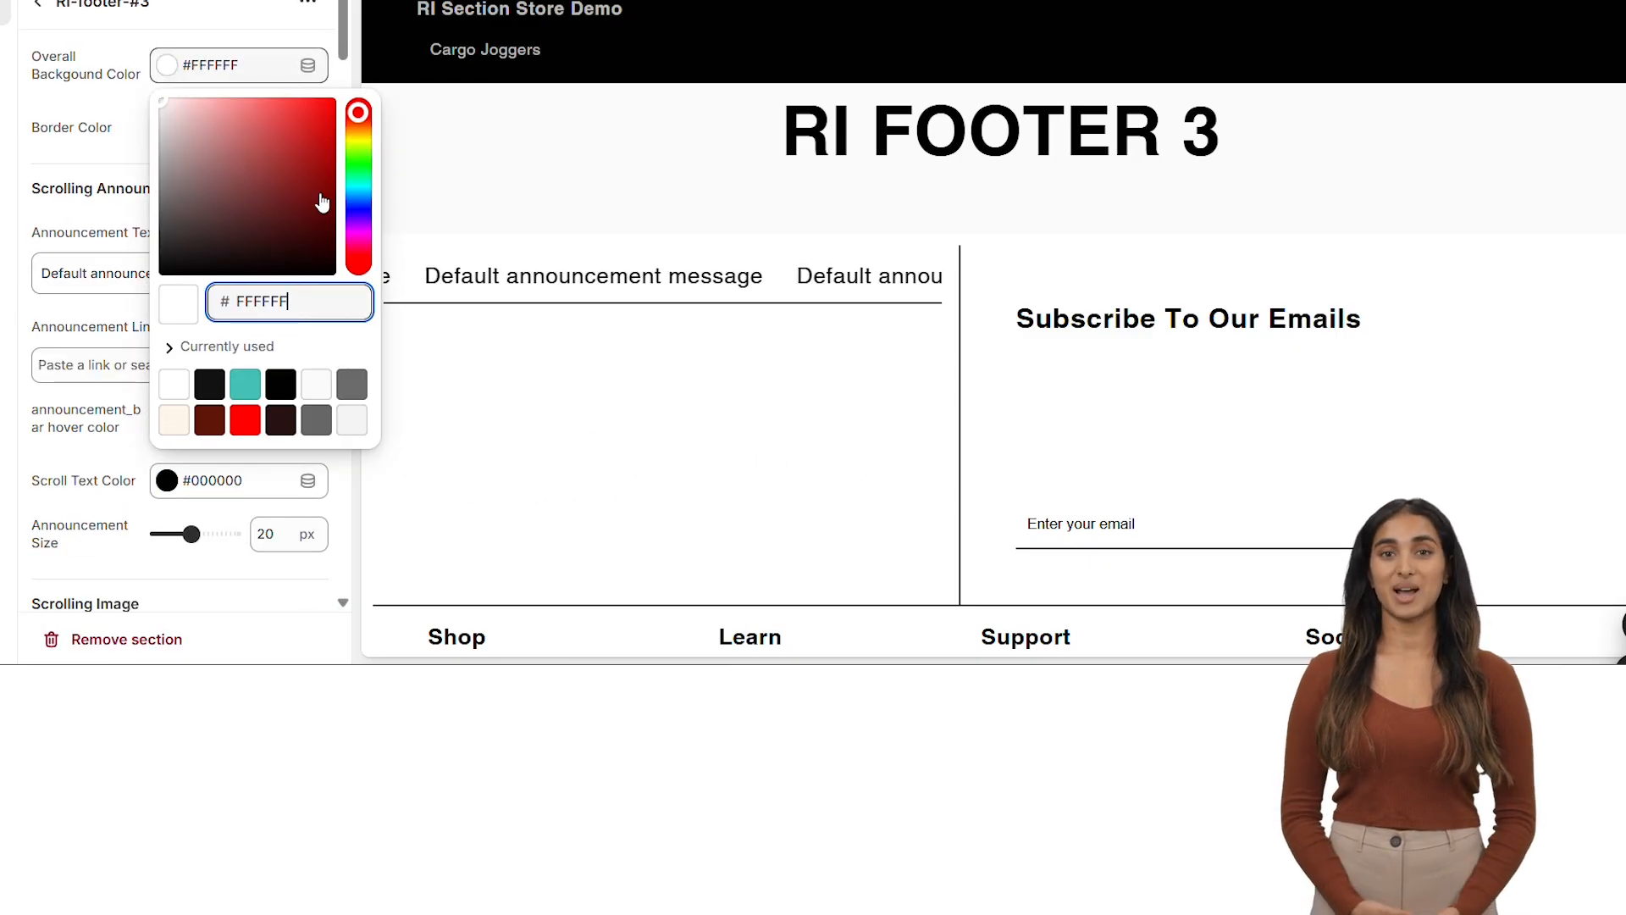
left_click(367, 225)
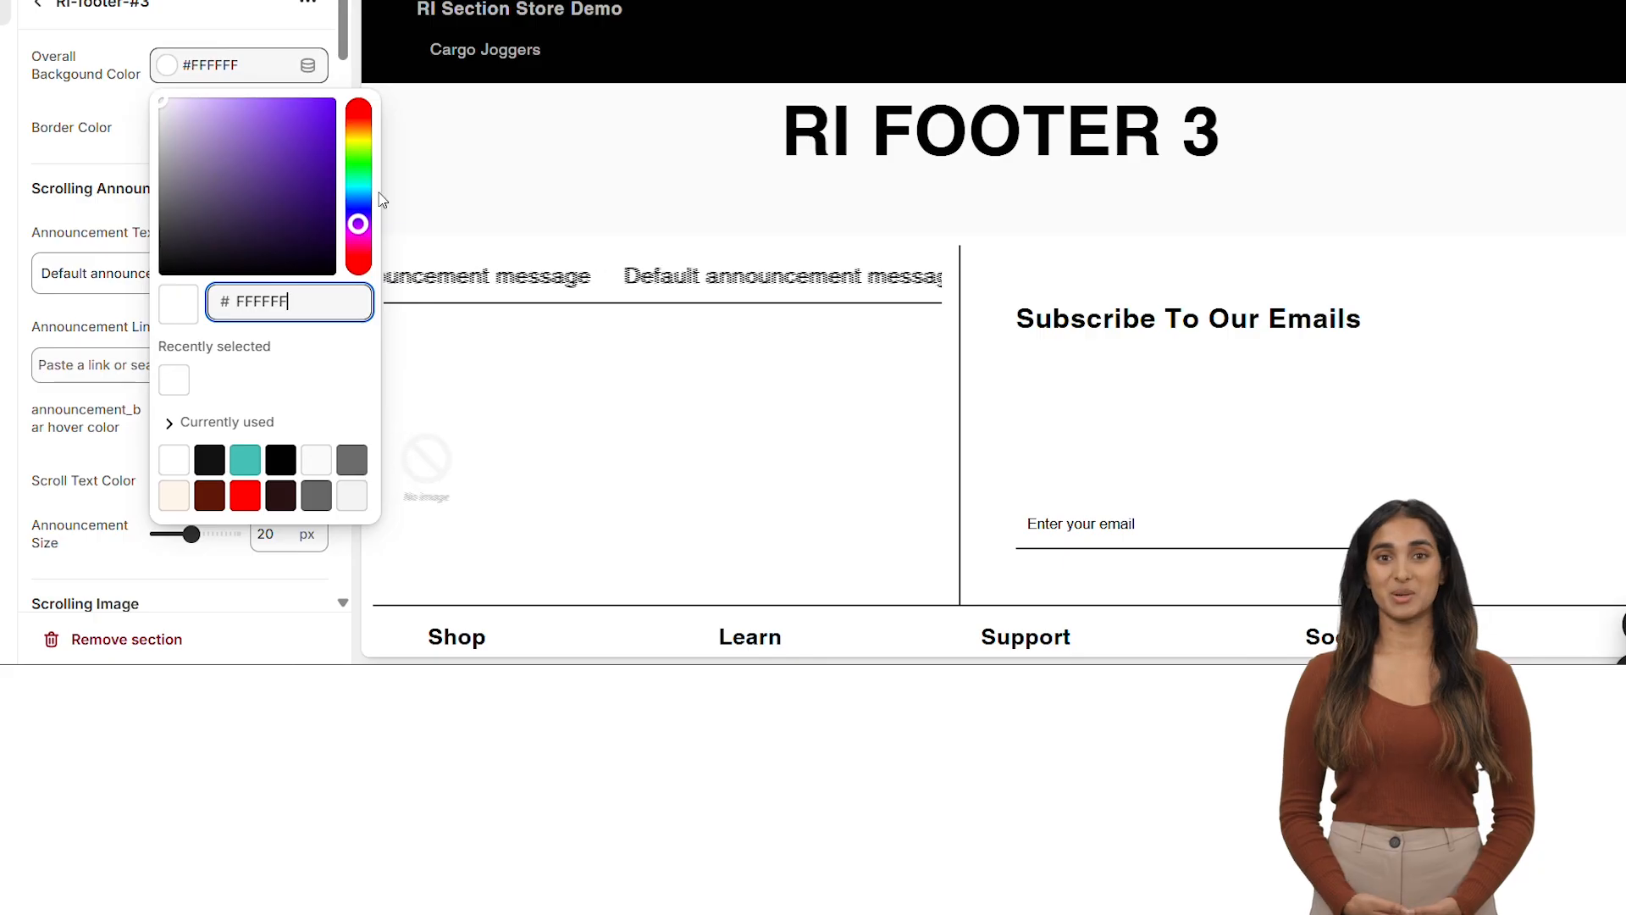
left_click(320, 209)
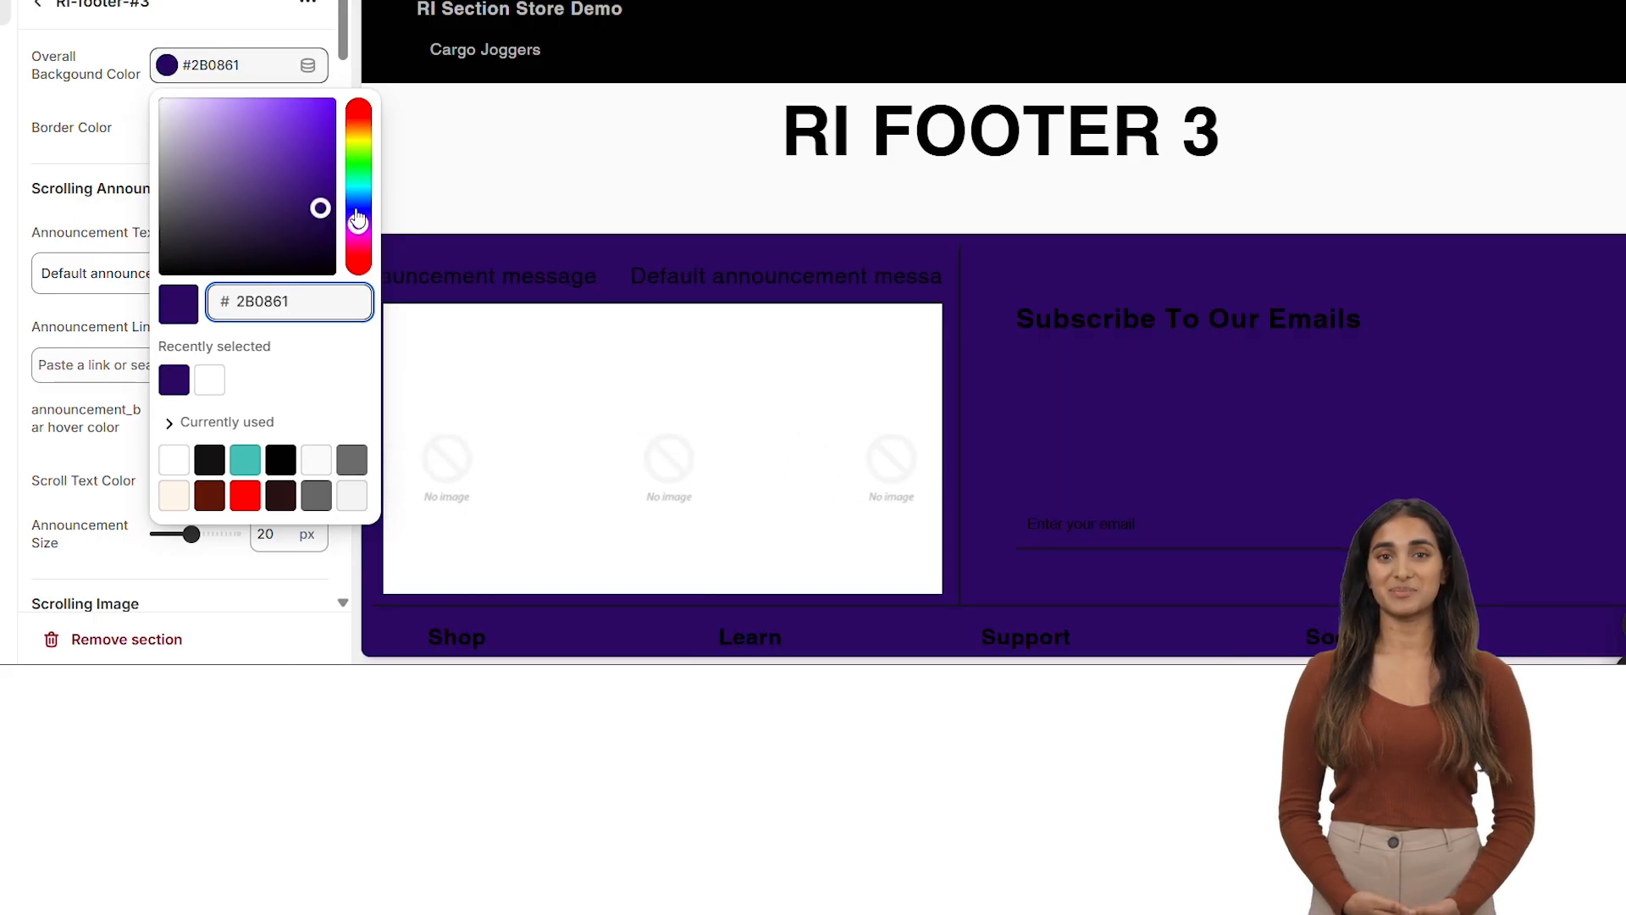
left_click(359, 227)
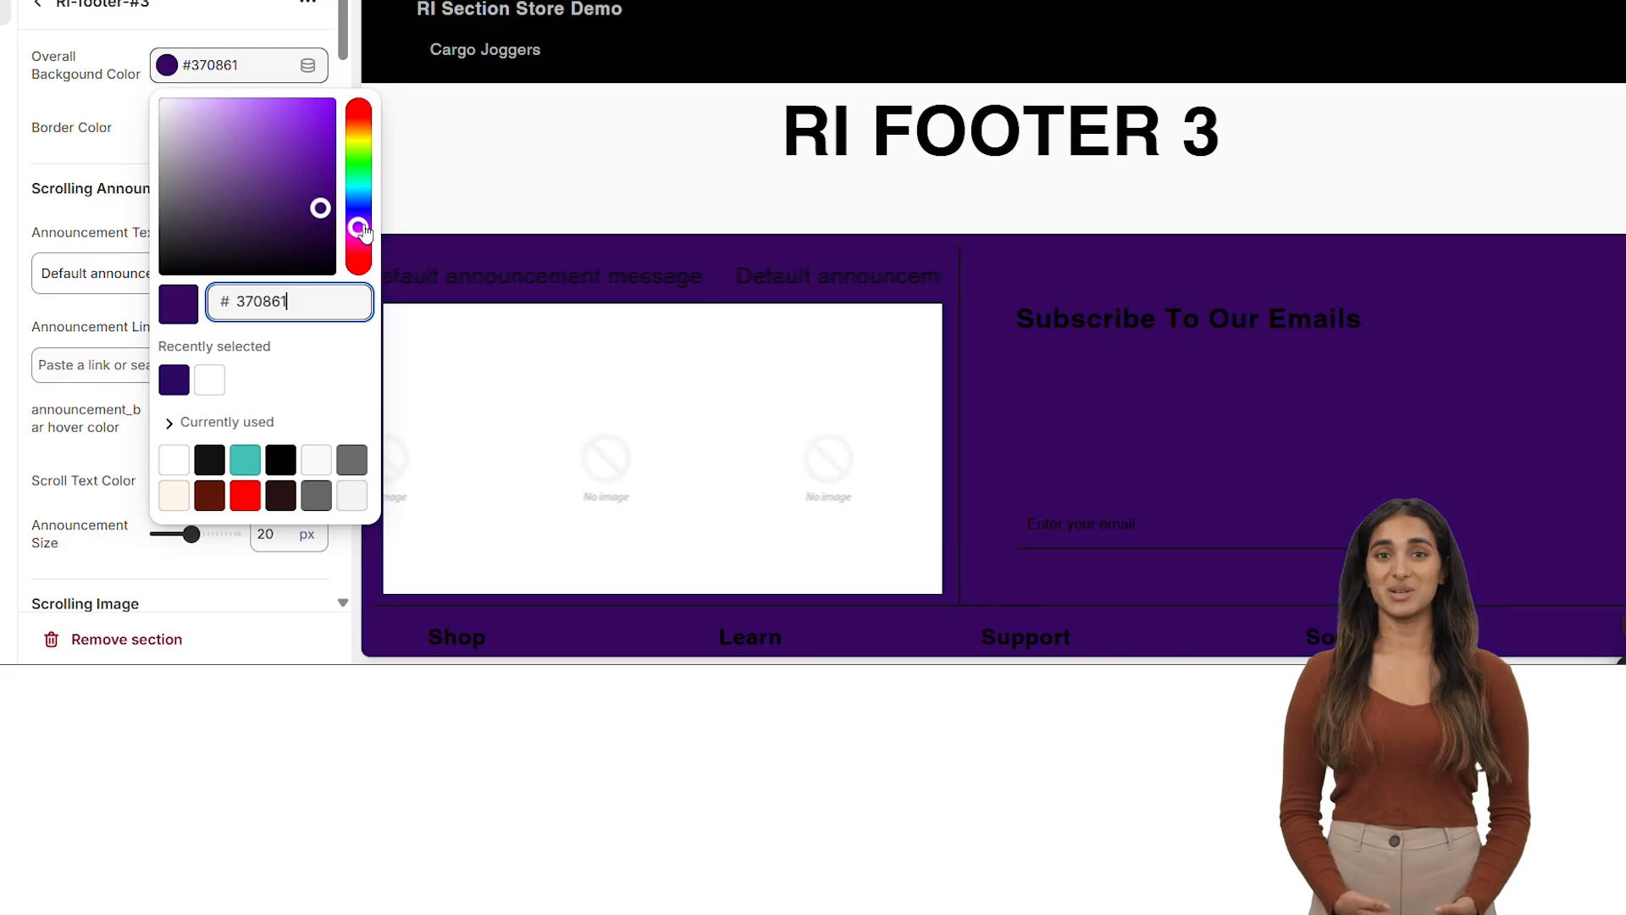
left_click(361, 232)
left_click_drag(330, 211, 337, 212)
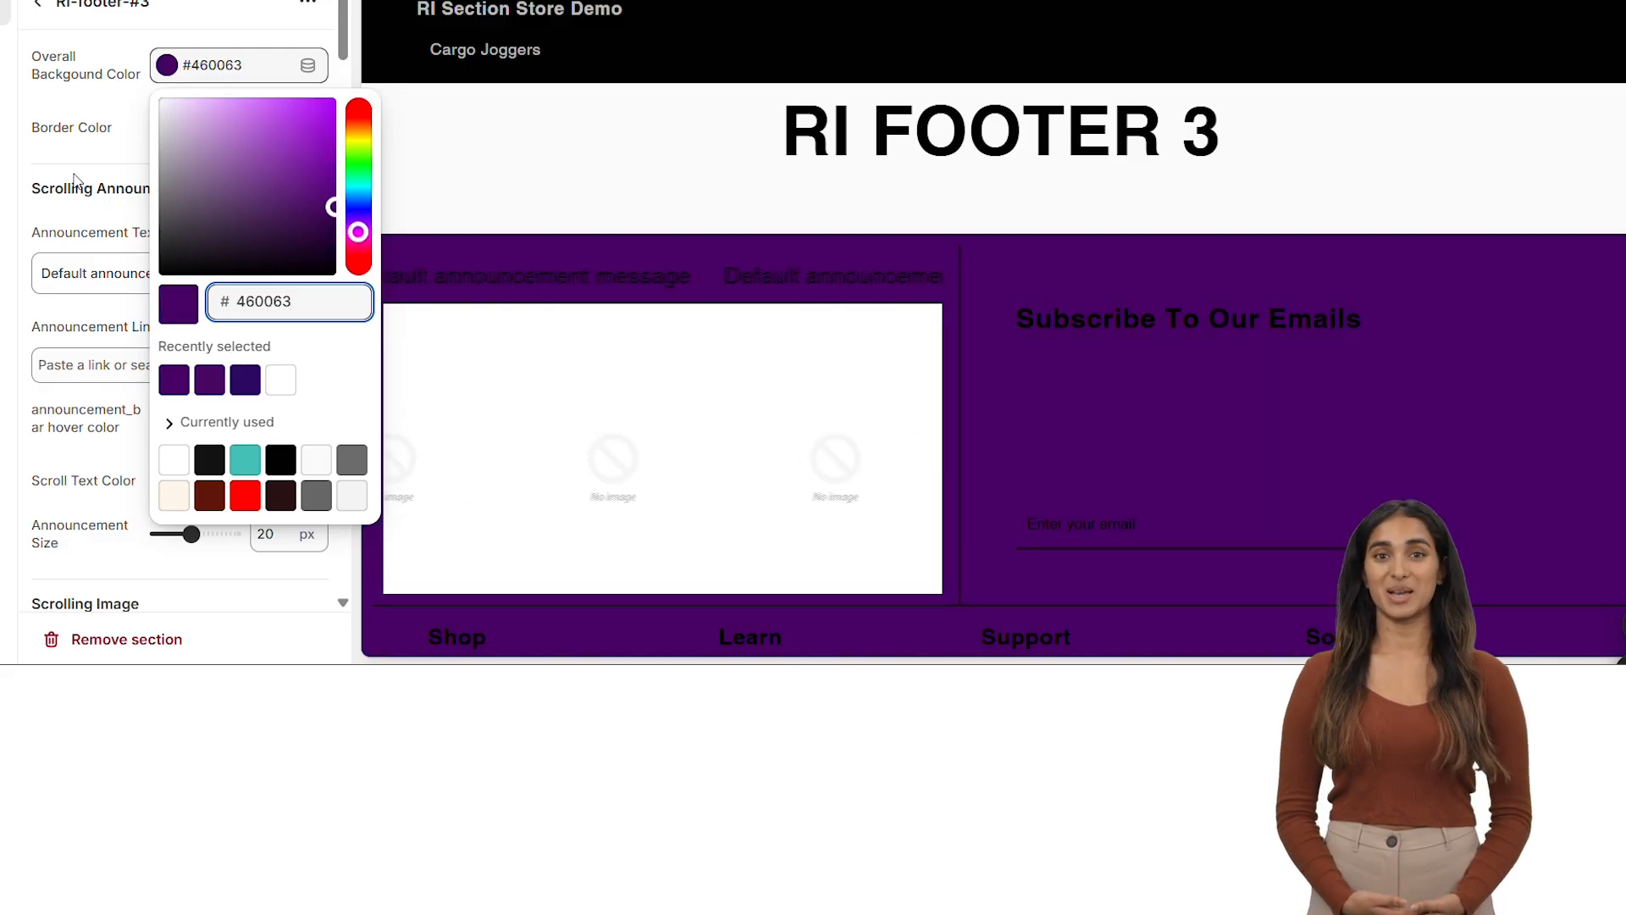
left_click(47, 158)
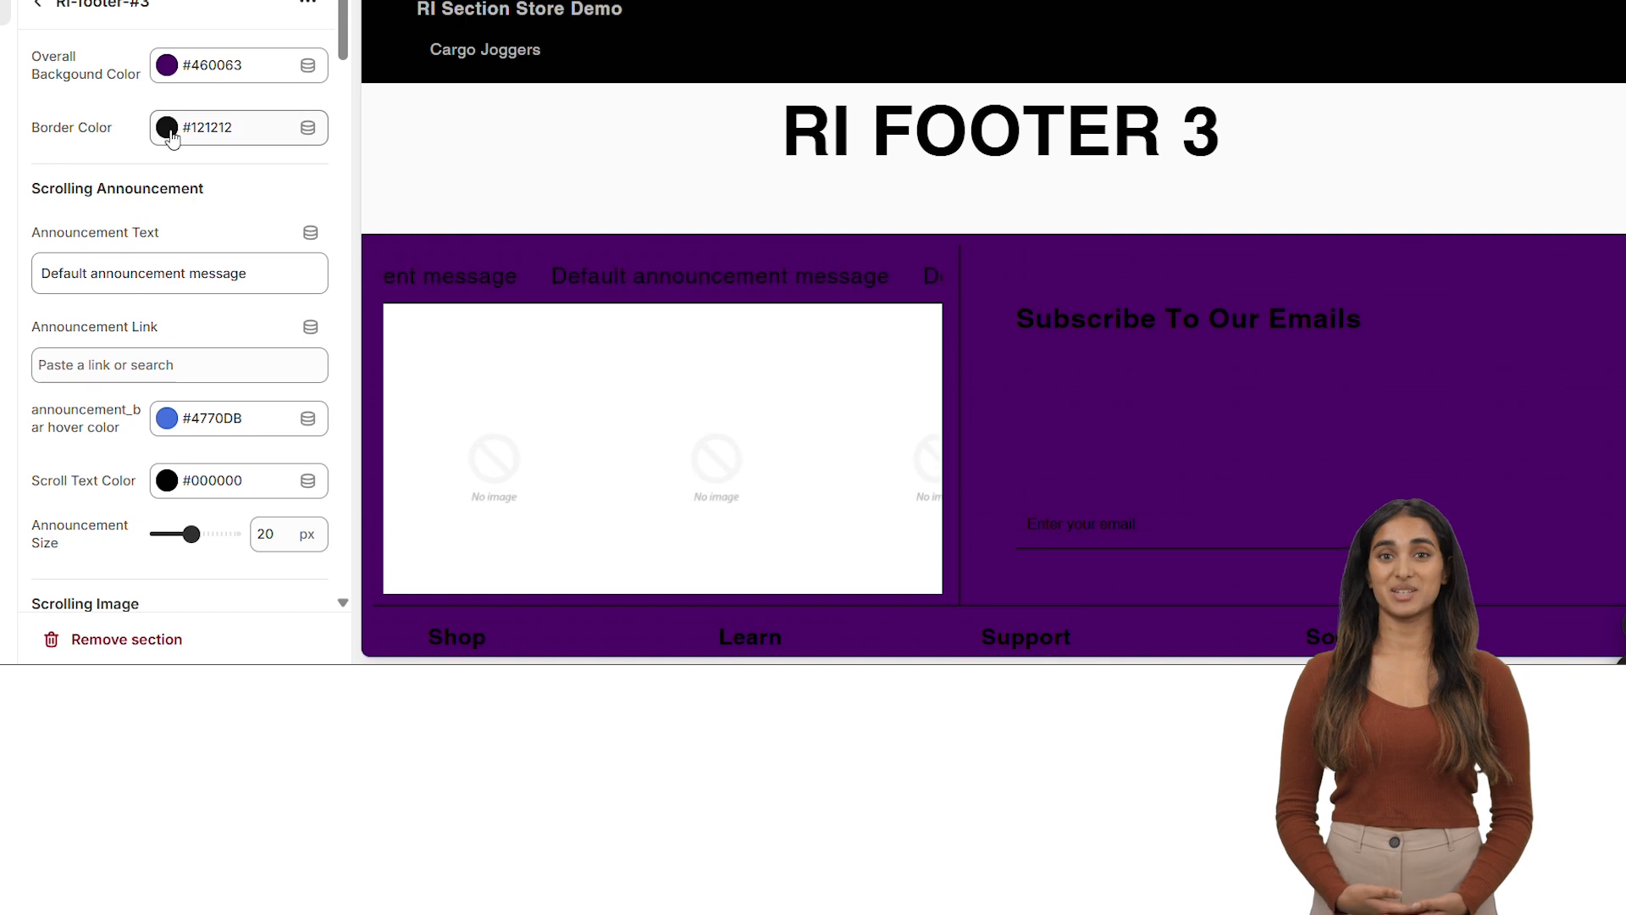
Set the footer section's border colour to white #FFFFFF
left_click(167, 129)
left_click(280, 441)
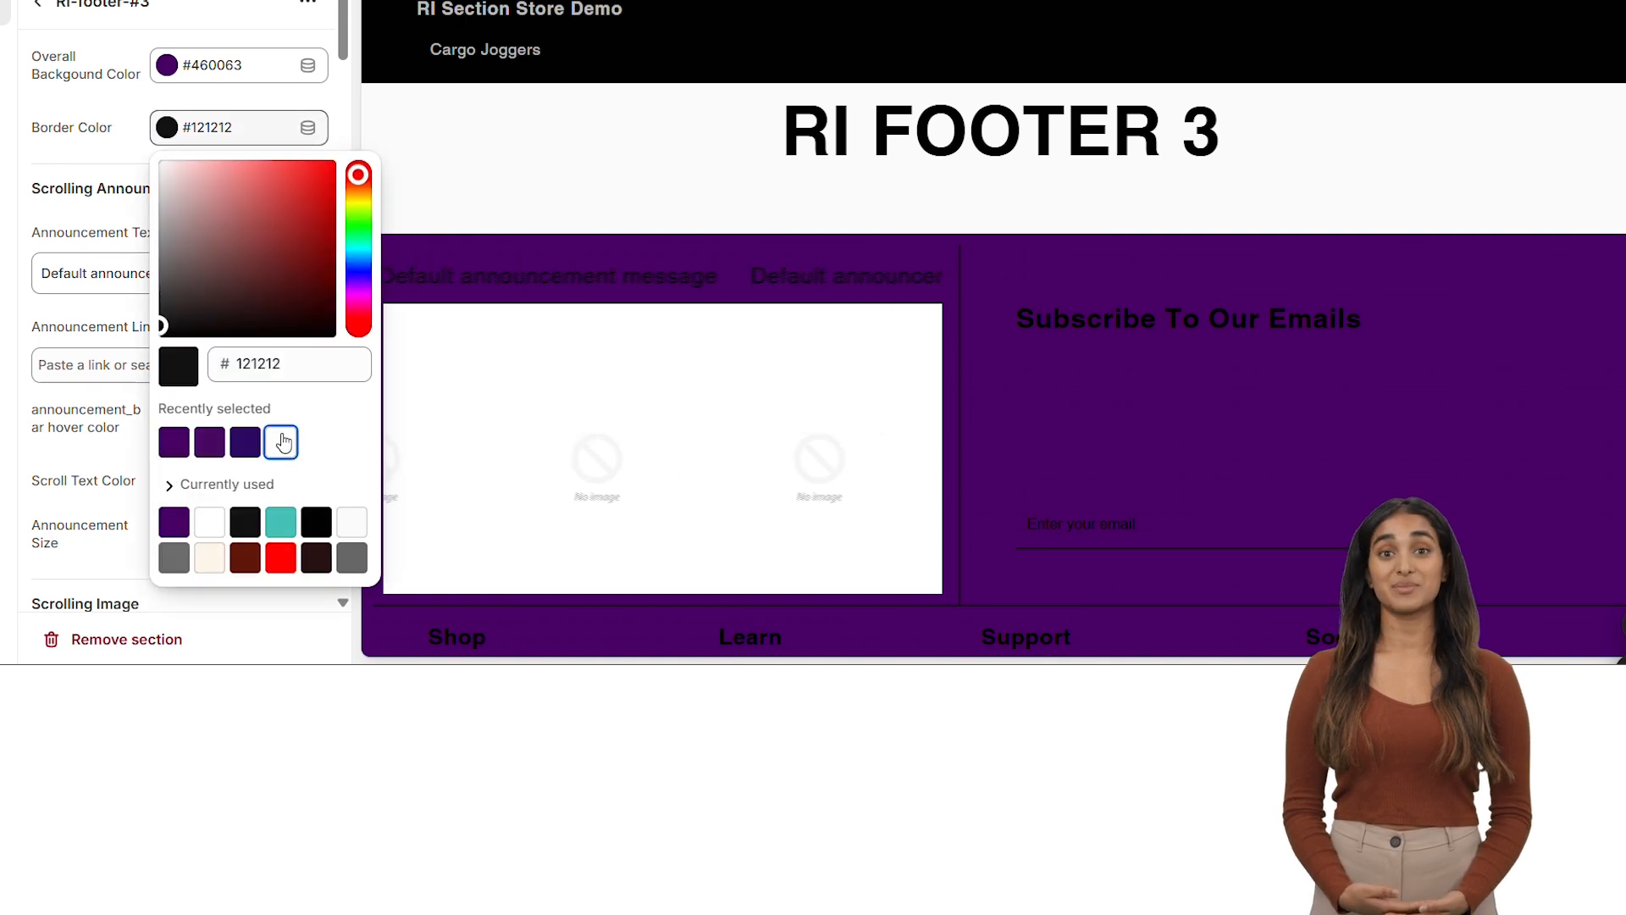
left_click(67, 164)
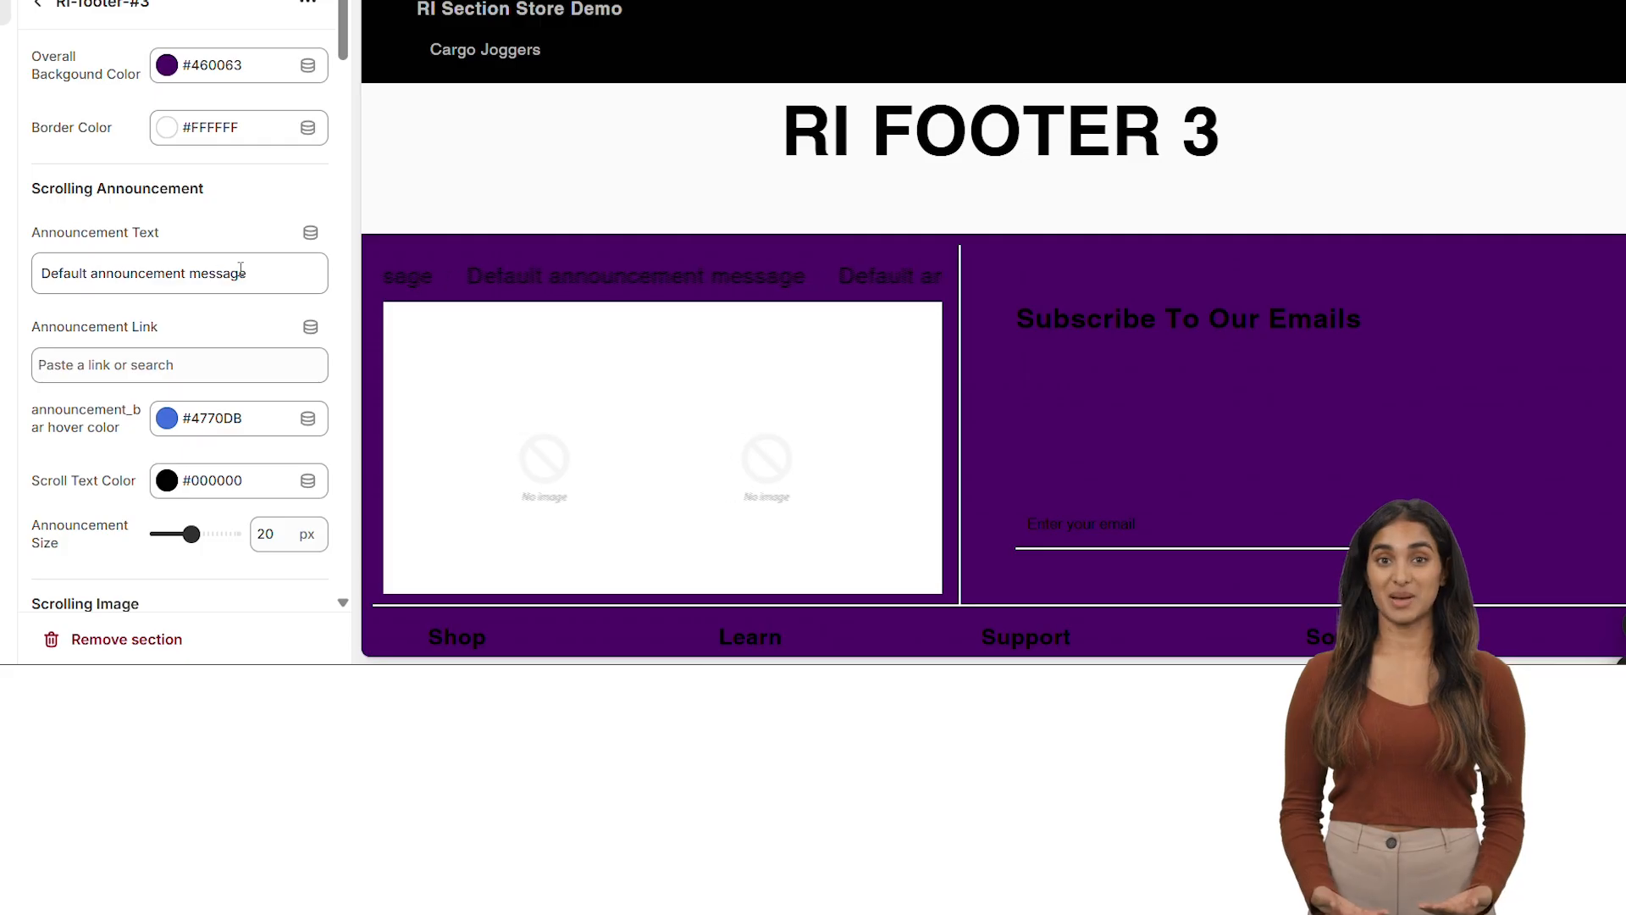
Replace the scrolling announcement's text with "Free Shipping"
left_click_drag(248, 273, 41, 273)
type("Free ")
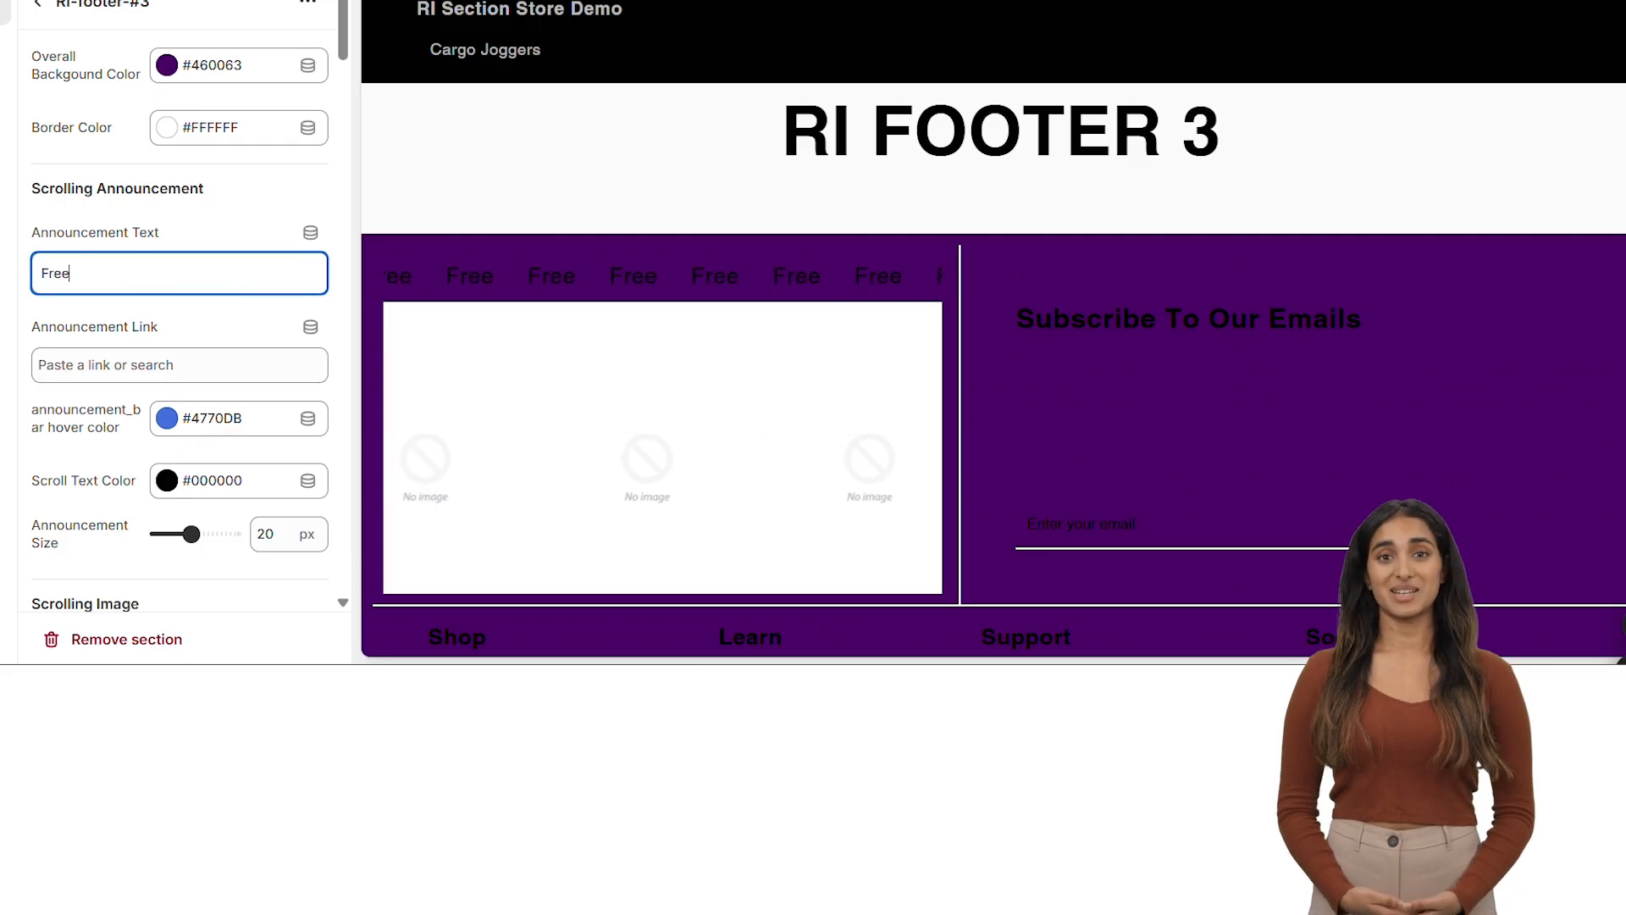
type("Shipping")
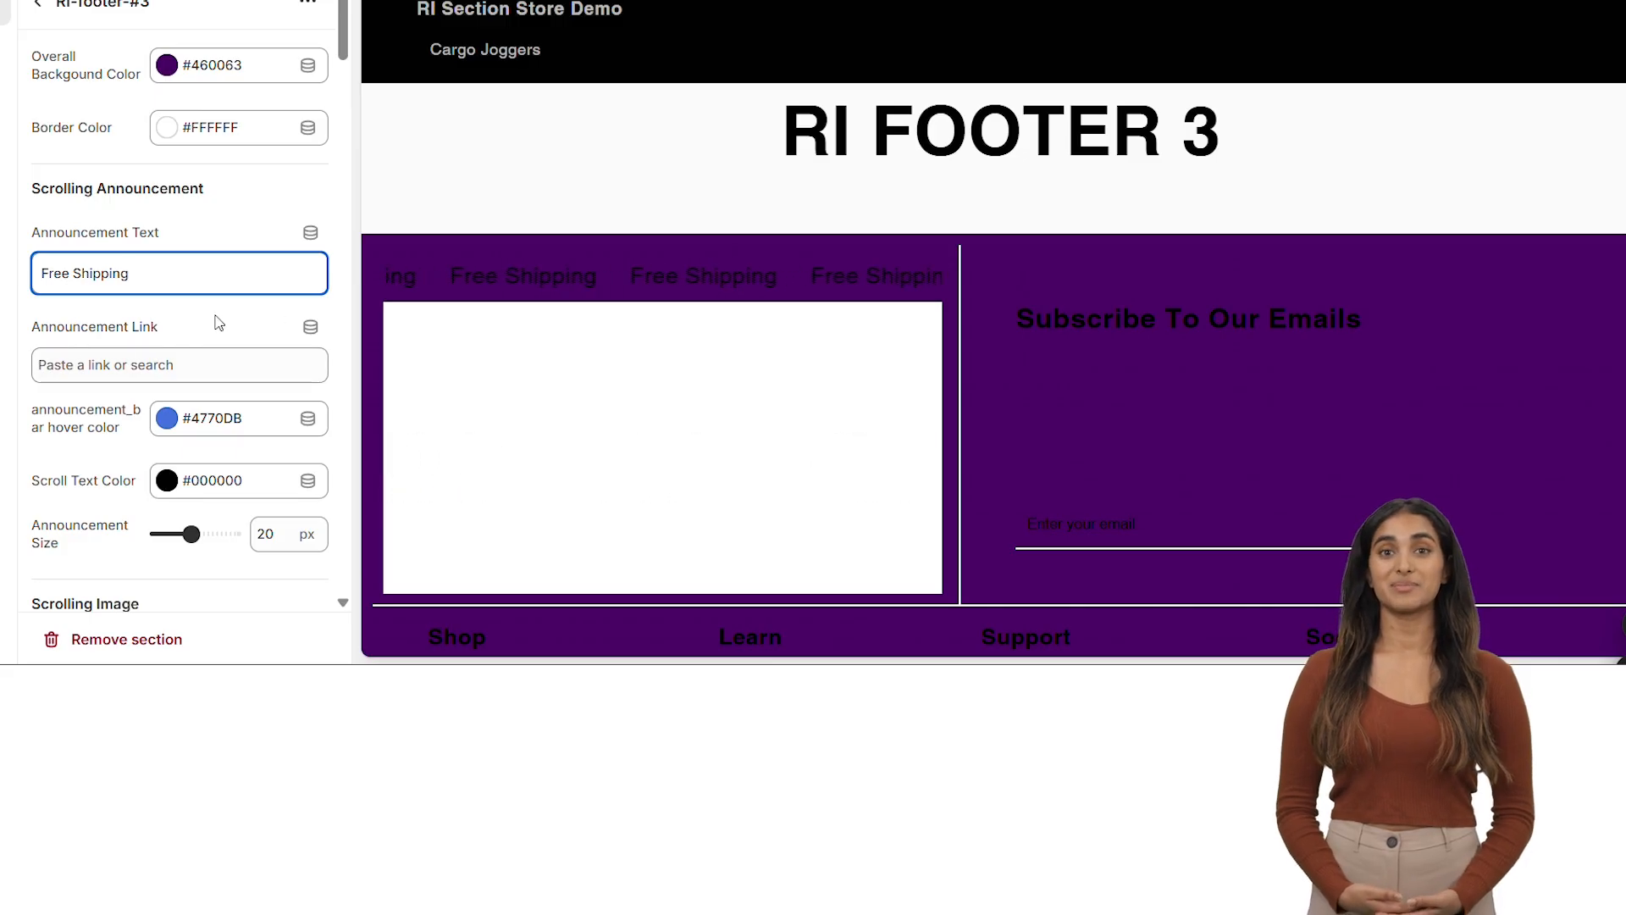
Set the announcement bar's hover colour to red #FF0000
scroll(218, 322, "down", 4)
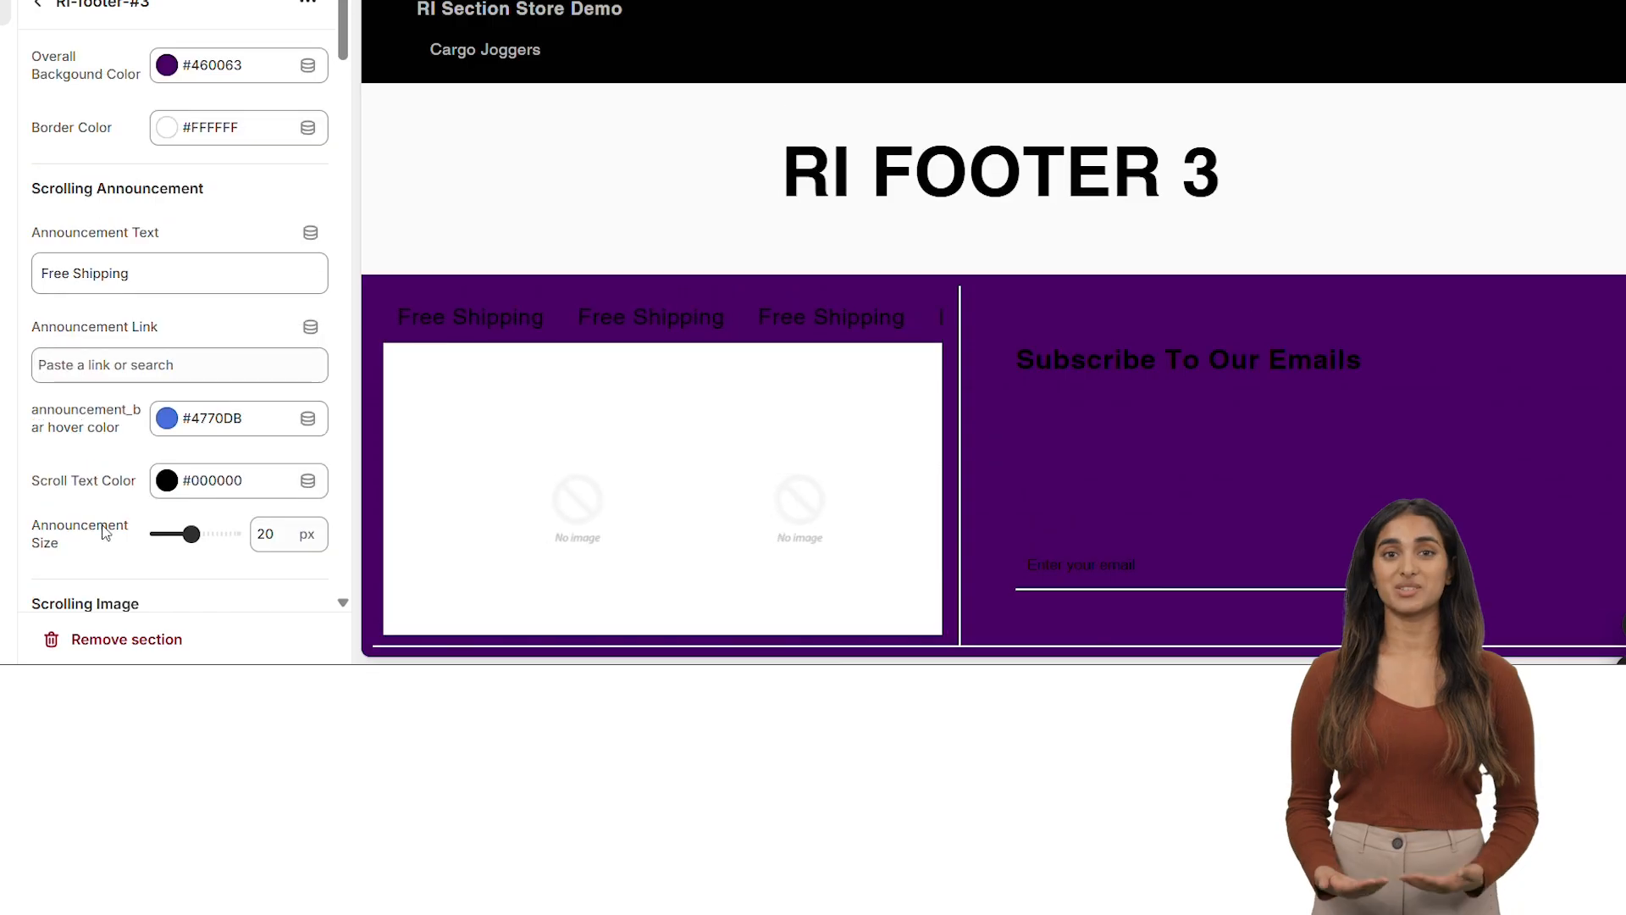
left_click(167, 417)
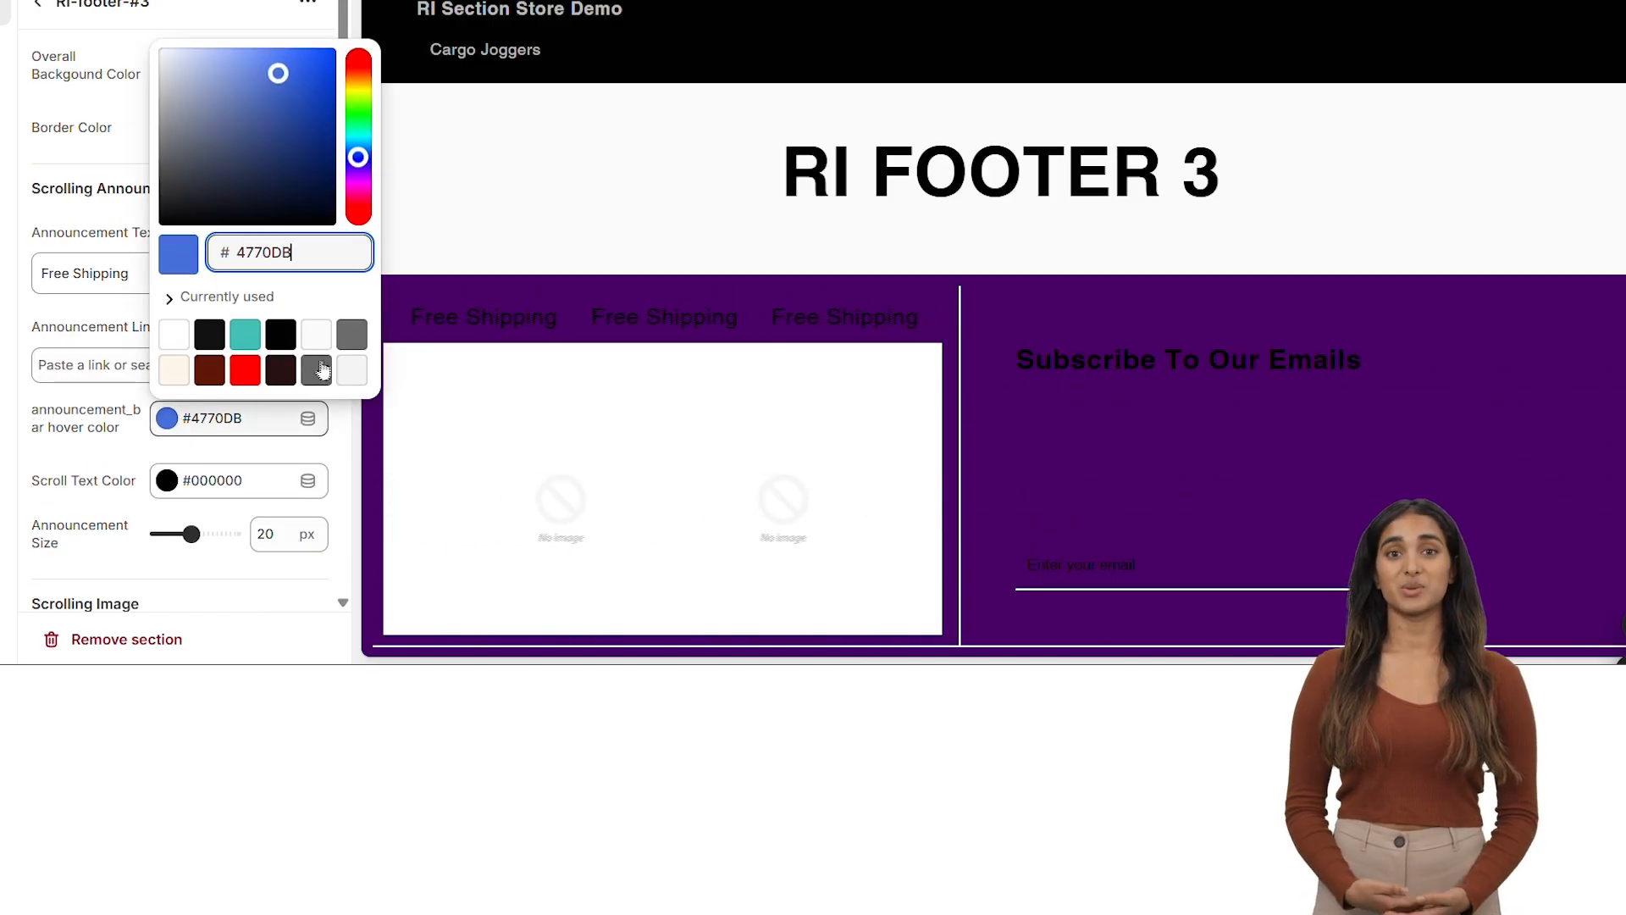
left_click(246, 372)
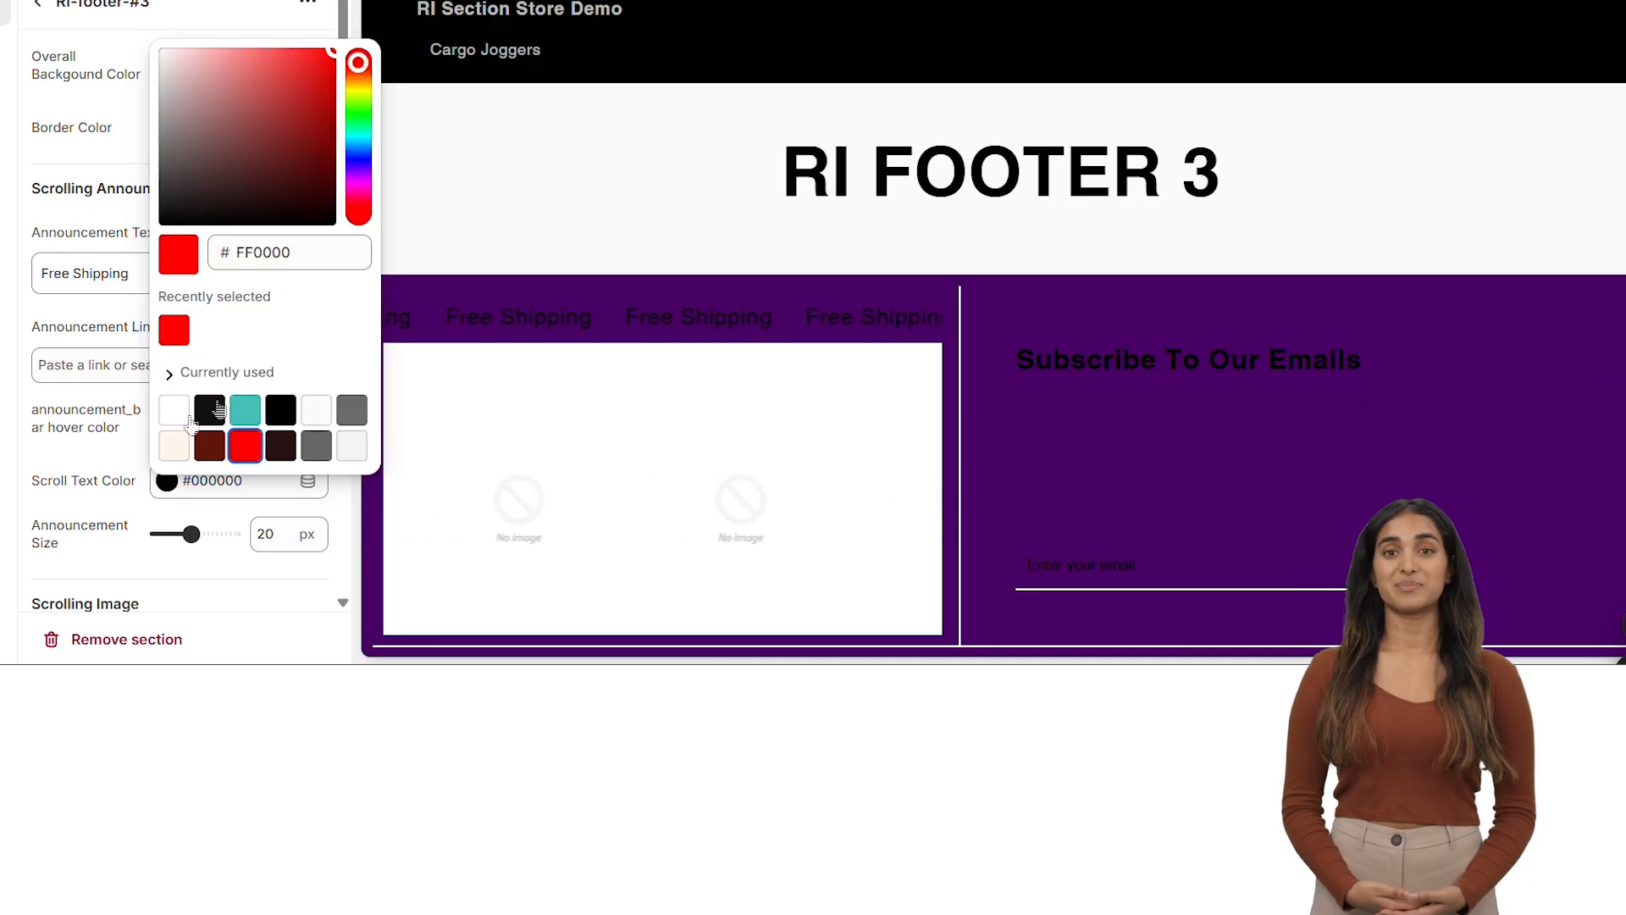
left_click(114, 466)
Set the announcement's scroll text colour to white #FFFFFF
left_click(166, 481)
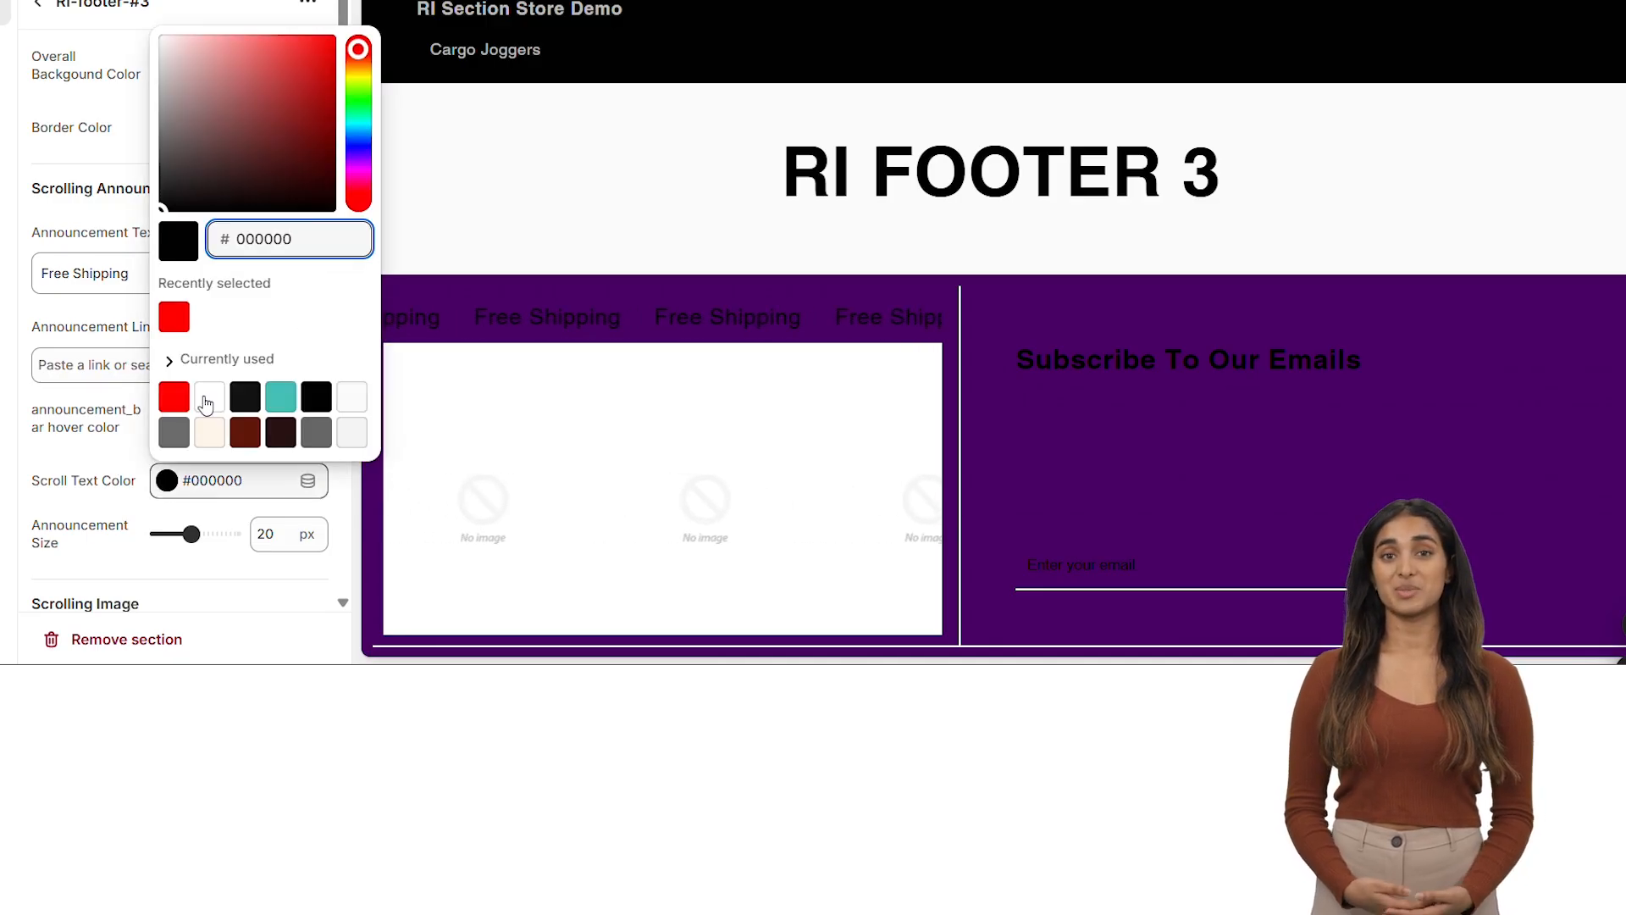
left_click(207, 400)
left_click(536, 305)
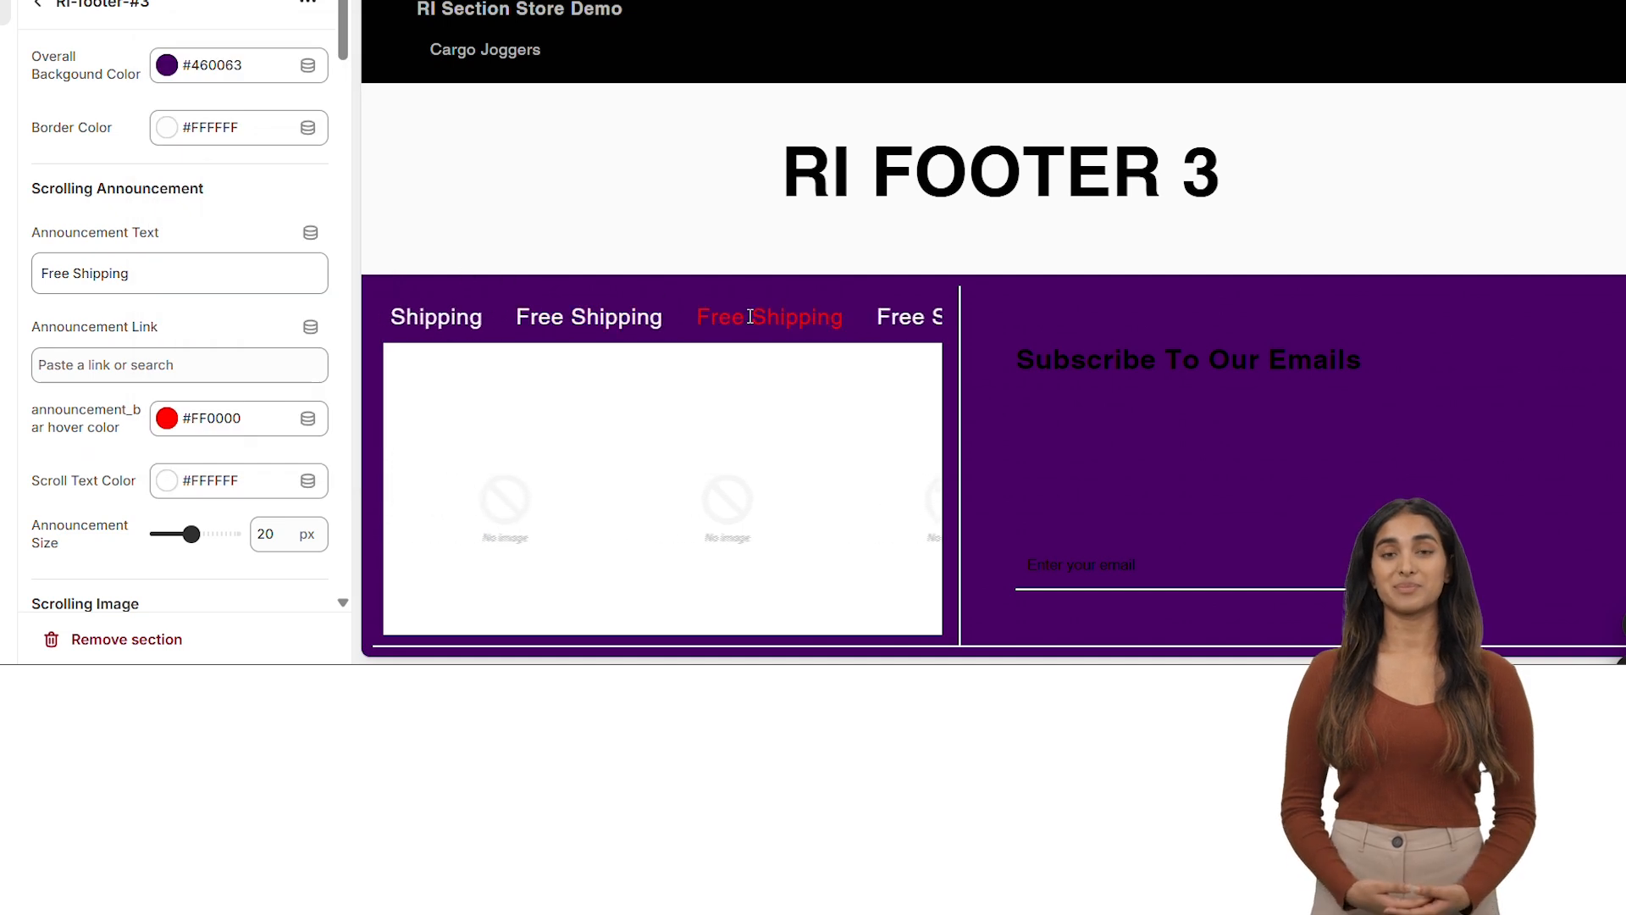
Set the scrolling image area's background colour to #460063, matching the overall footer background
scroll(135, 398, "down", 5)
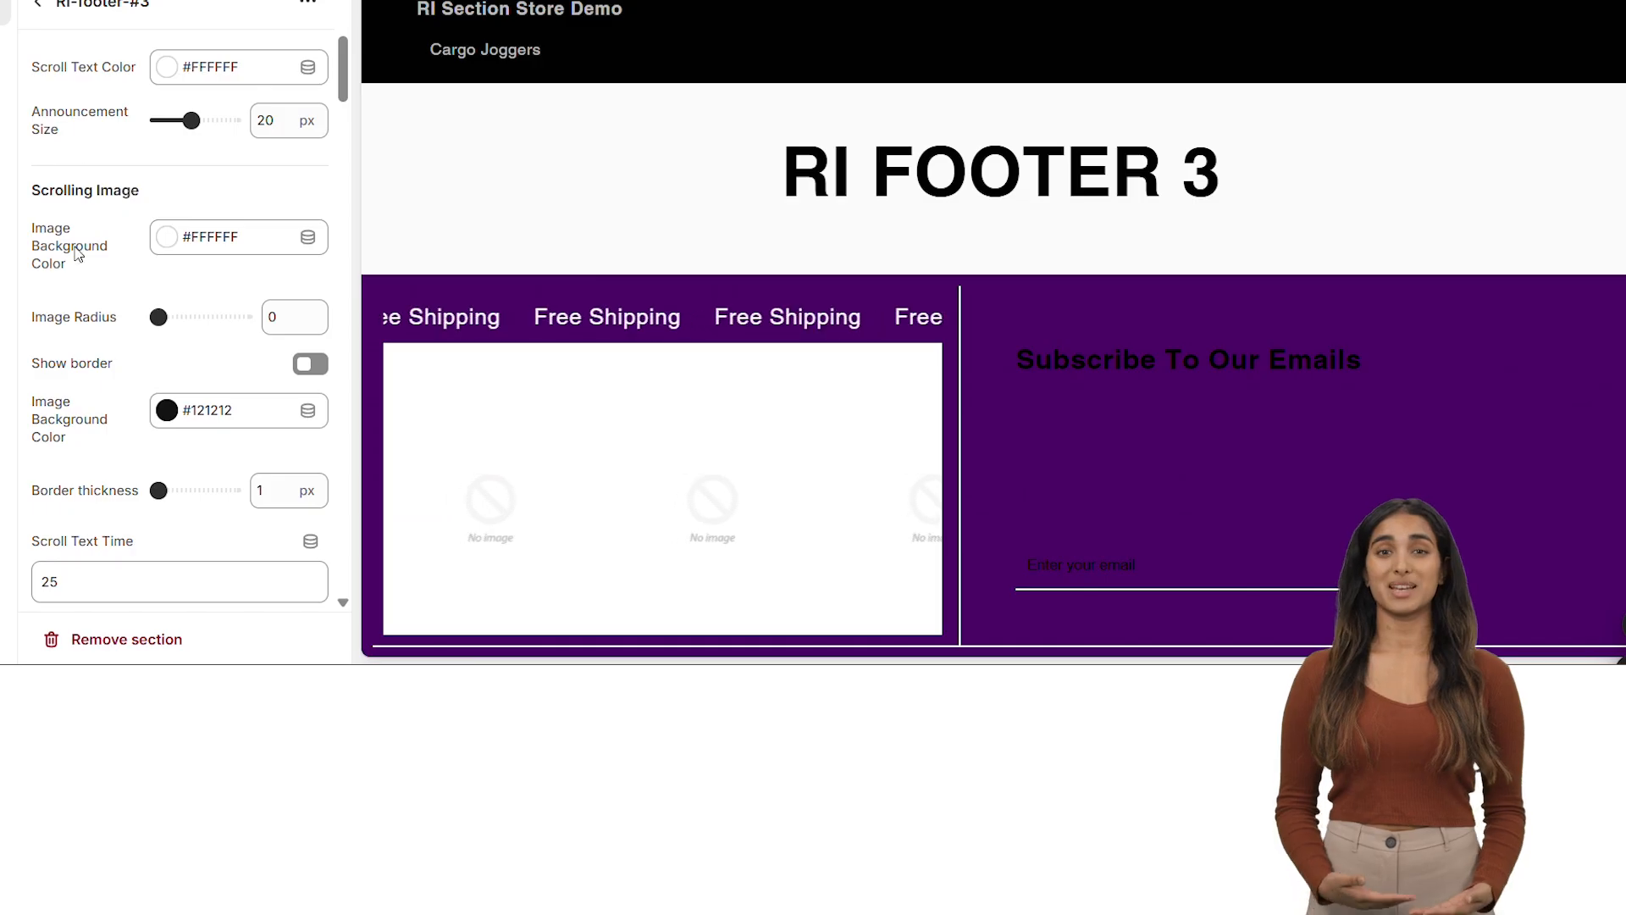
left_click(165, 244)
scroll(233, 464, "down", 1)
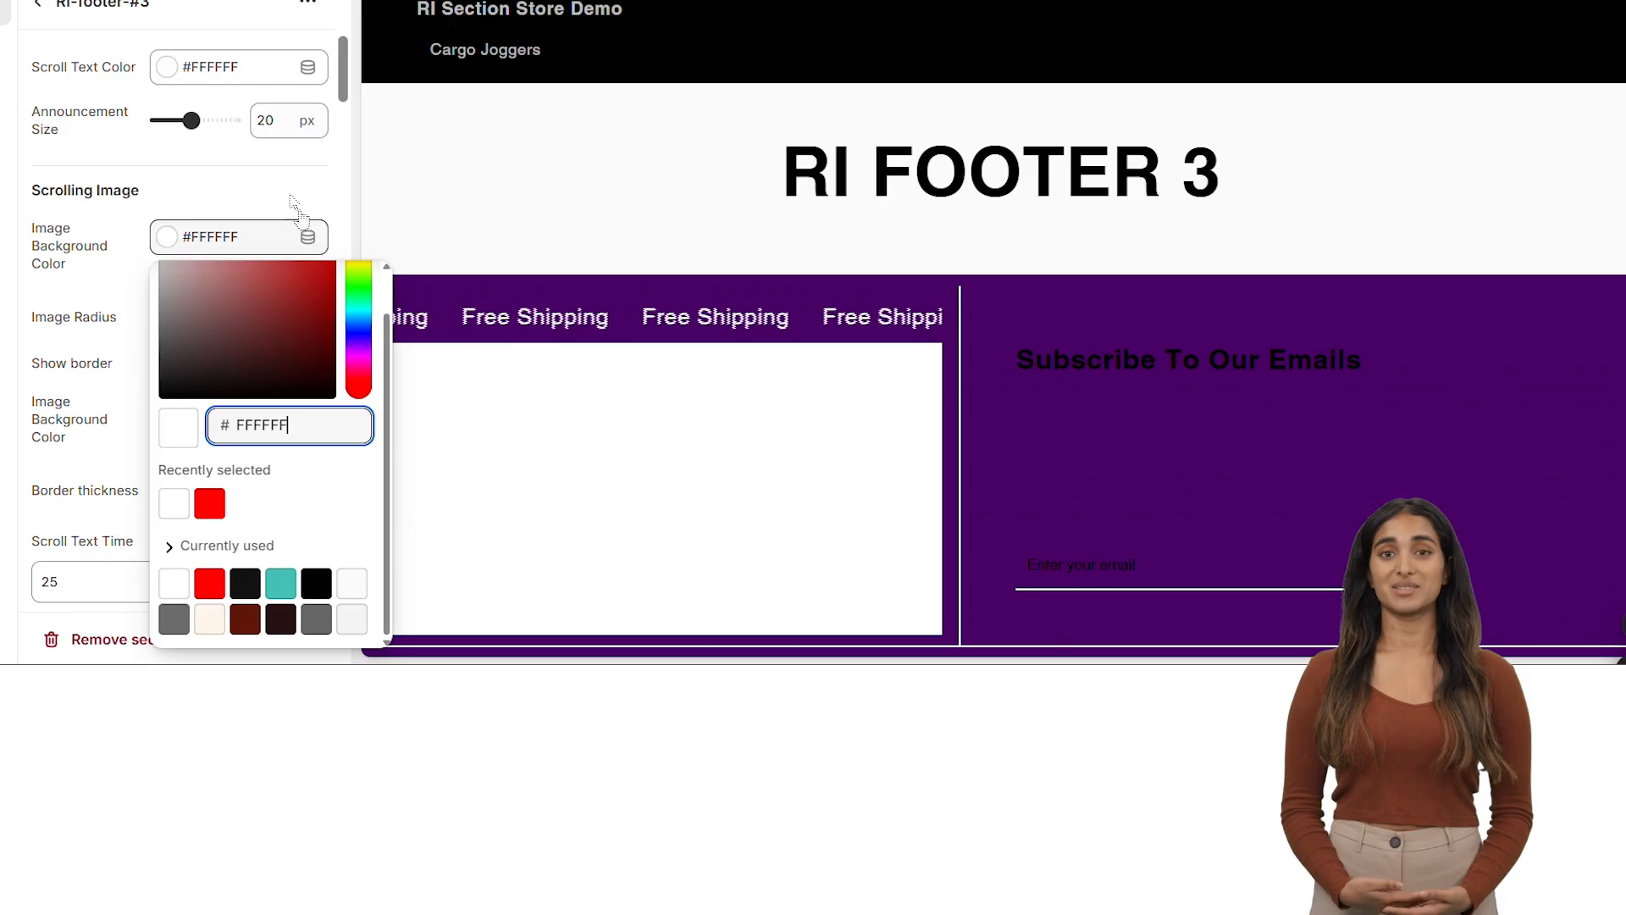
scroll(295, 212, "up", 5)
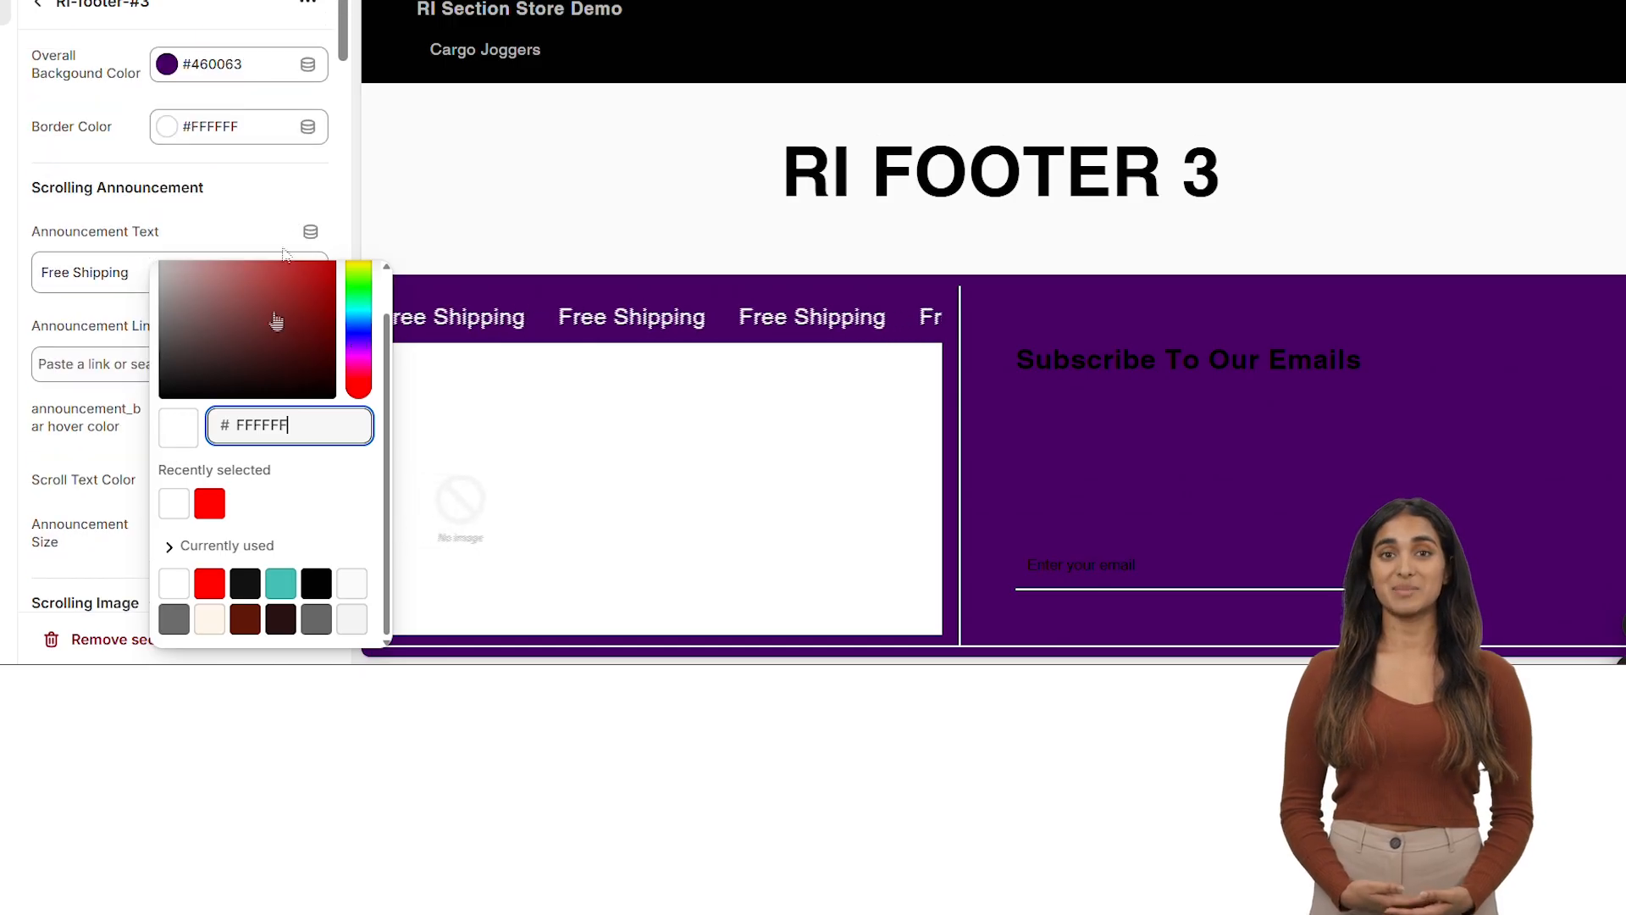
key("BackSpace")
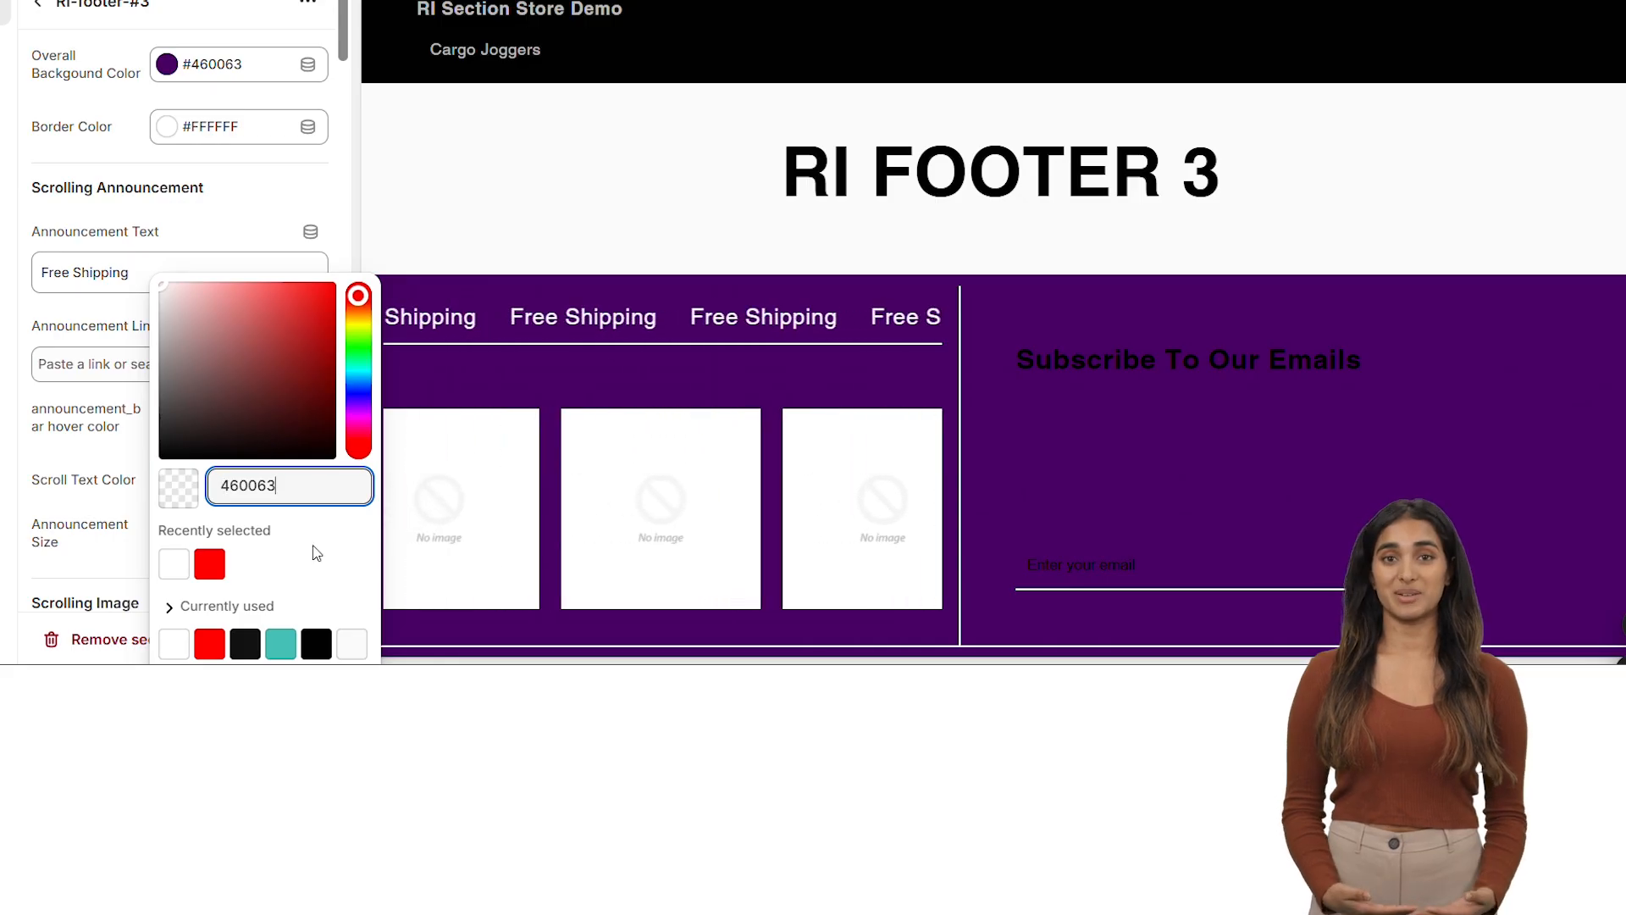
key("Return")
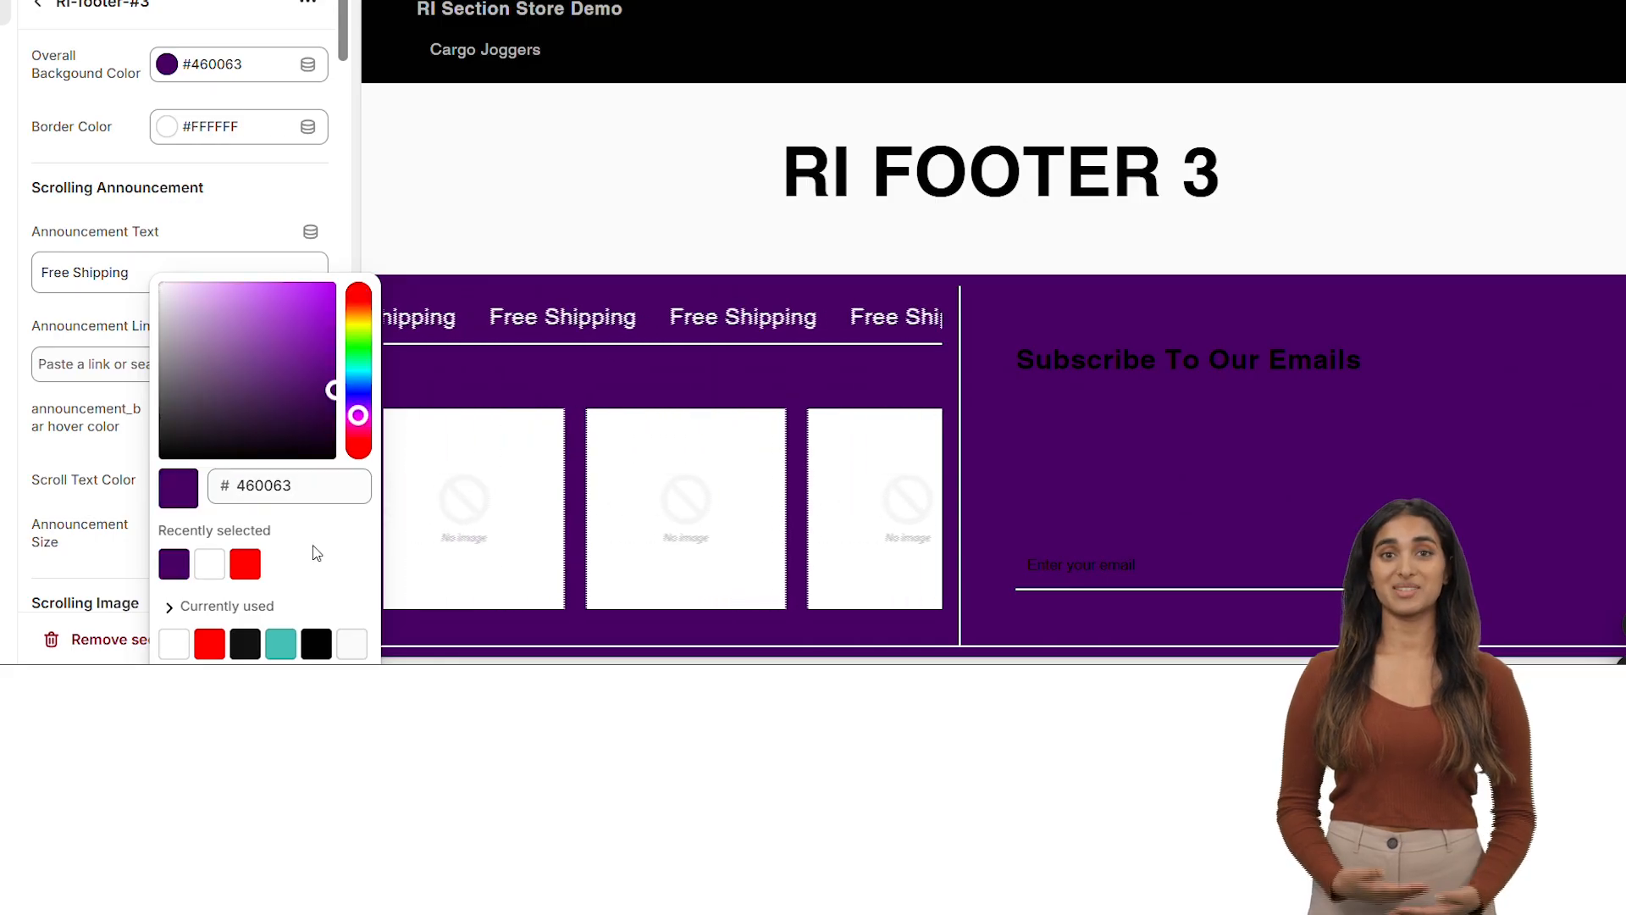
left_click(66, 523)
Set the scrolling images' radius to 15 and turn on their border
scroll(161, 540, "down", 2)
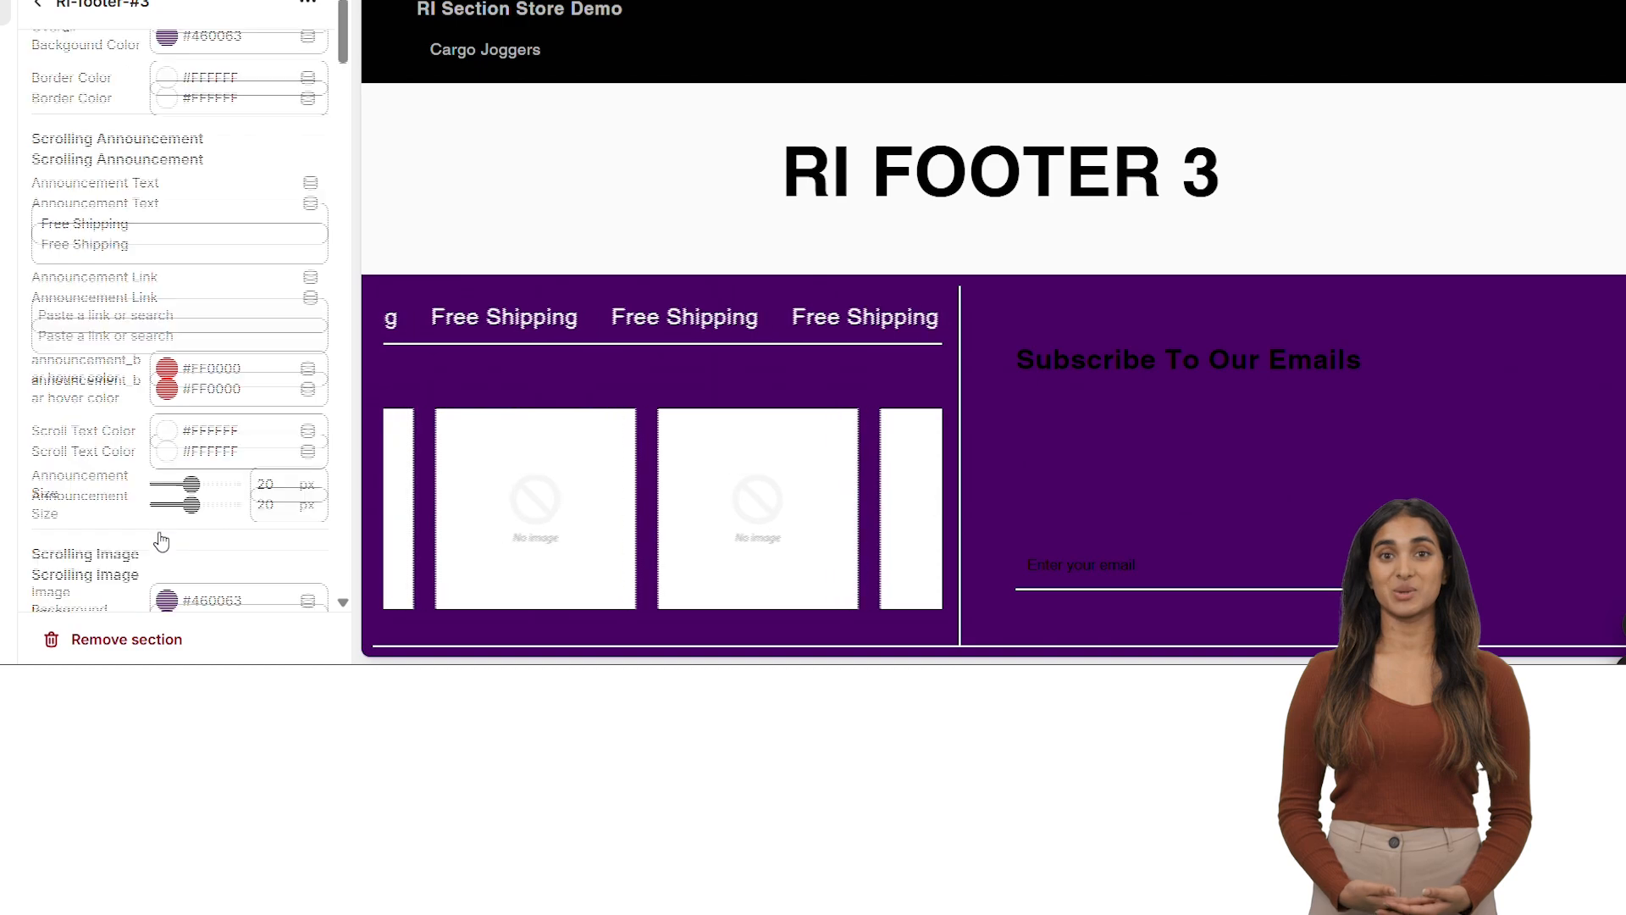
scroll(161, 541, "down", 5)
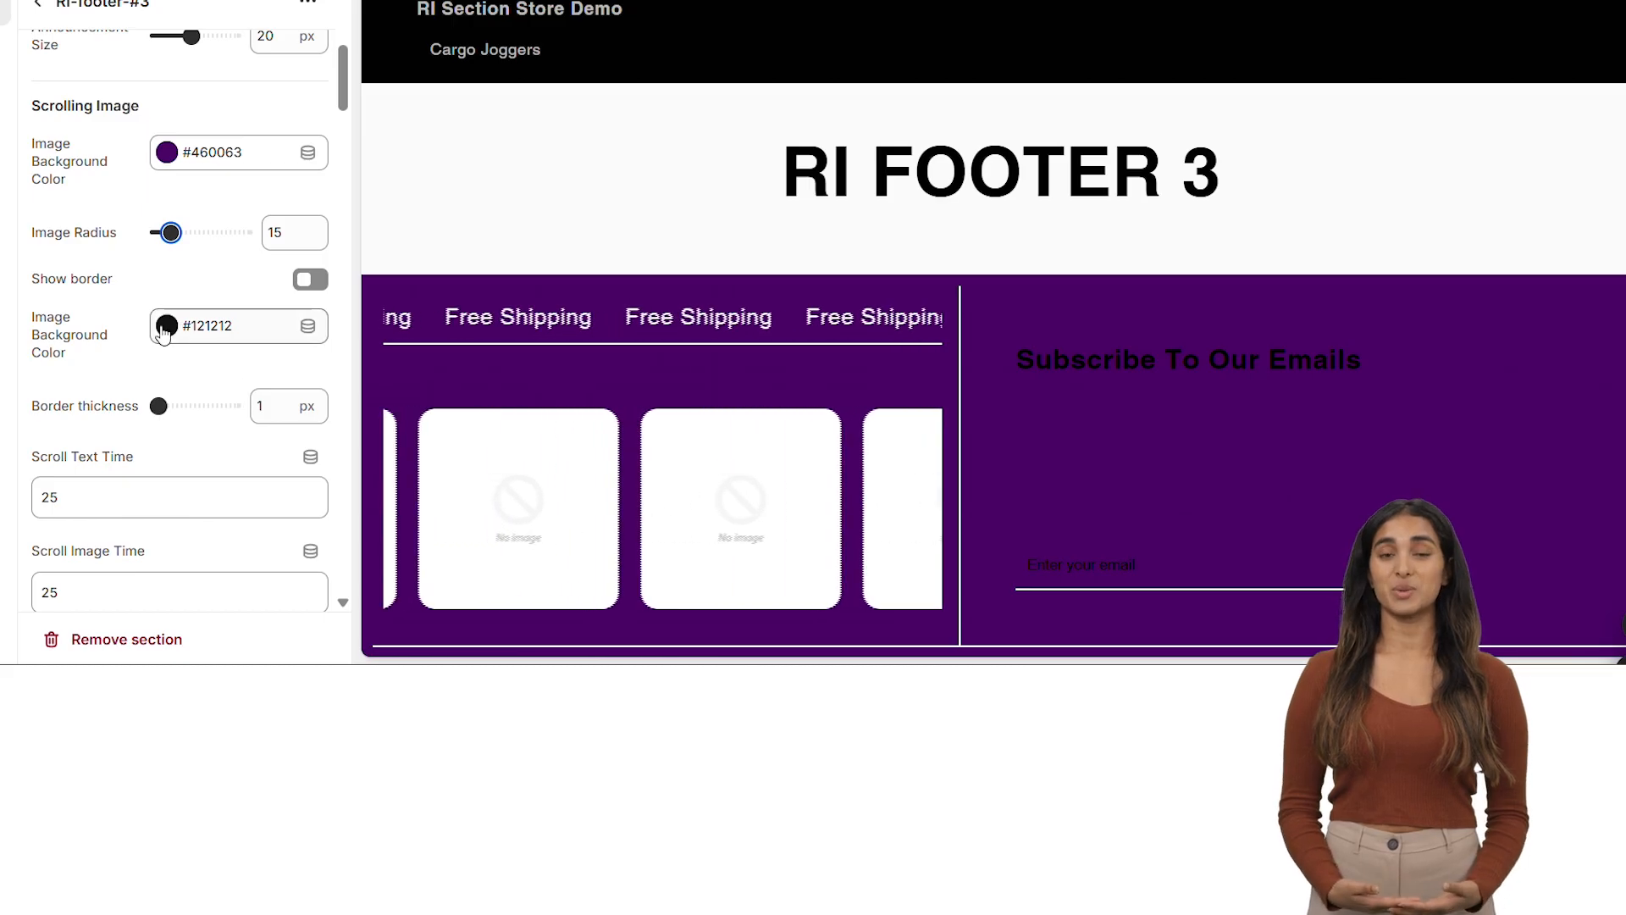
left_click(310, 280)
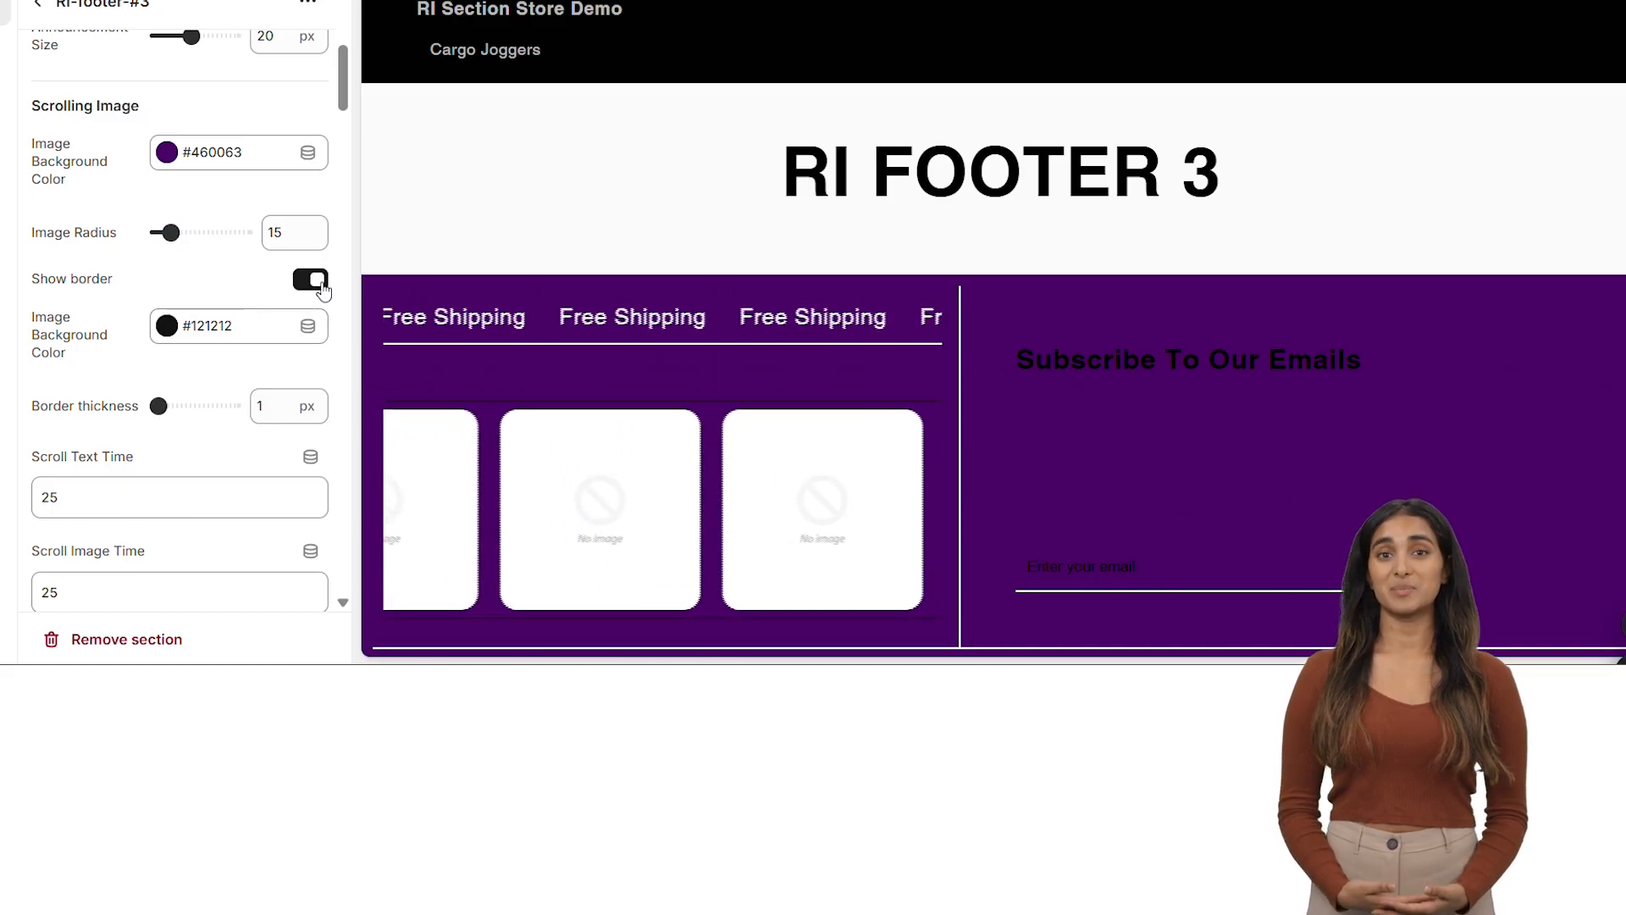
Set the scrolling image border's colour to #FFFFFF and its thickness to 2 px
left_click(166, 326)
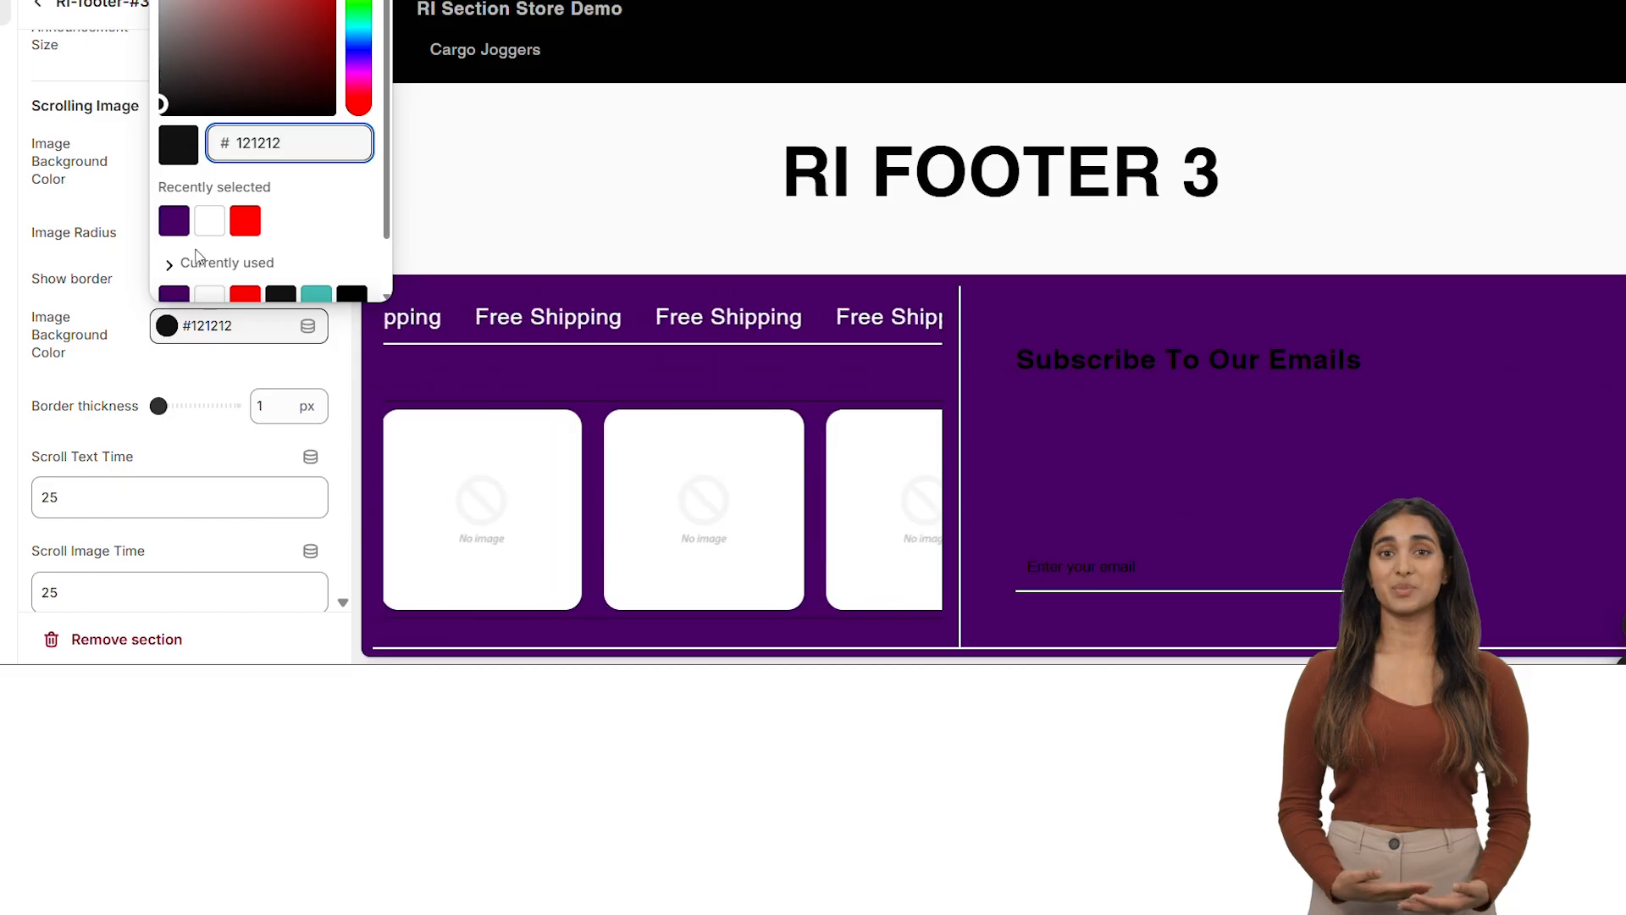
left_click(210, 220)
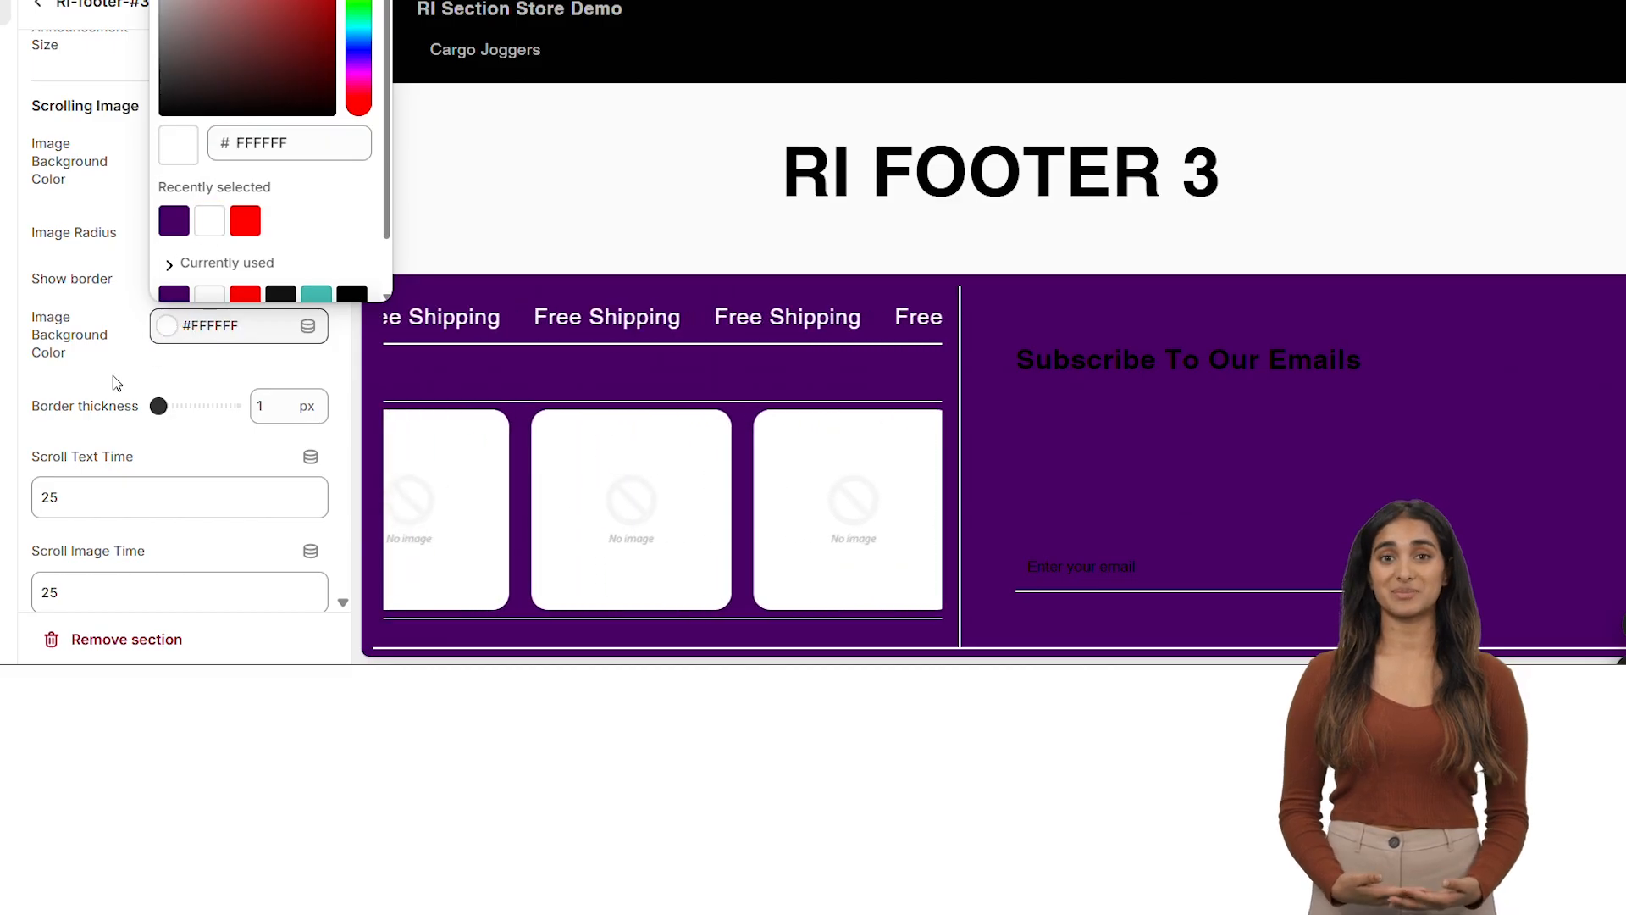
left_click(113, 376)
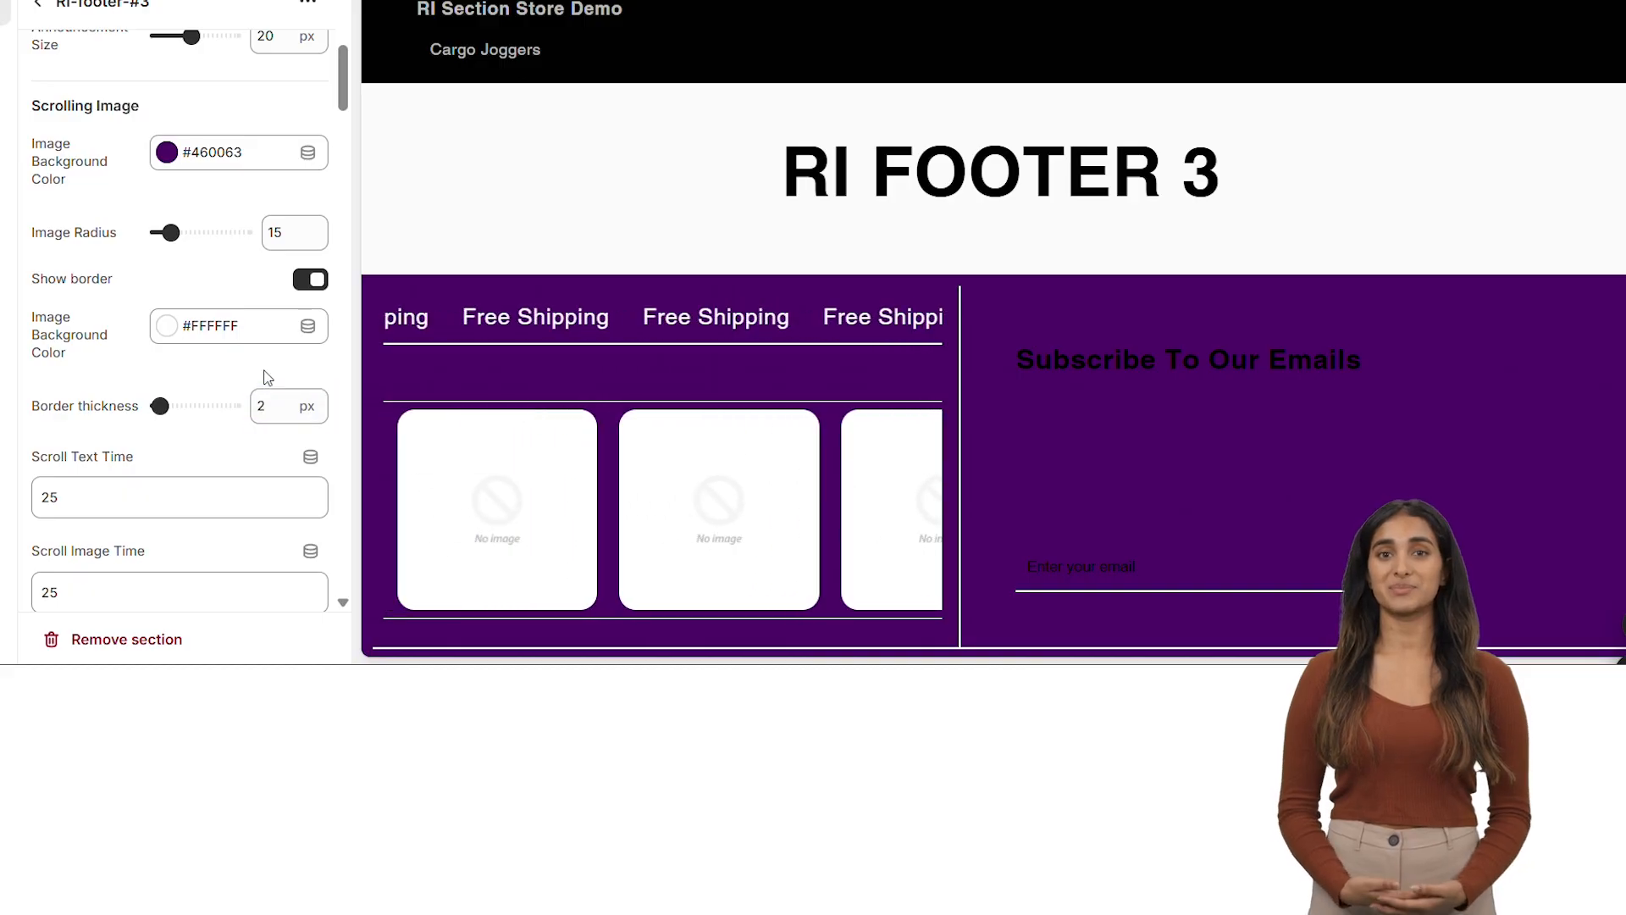
Try the Right scroll direction for the announcement text and restore it to Left
scroll(155, 414, "down", 2)
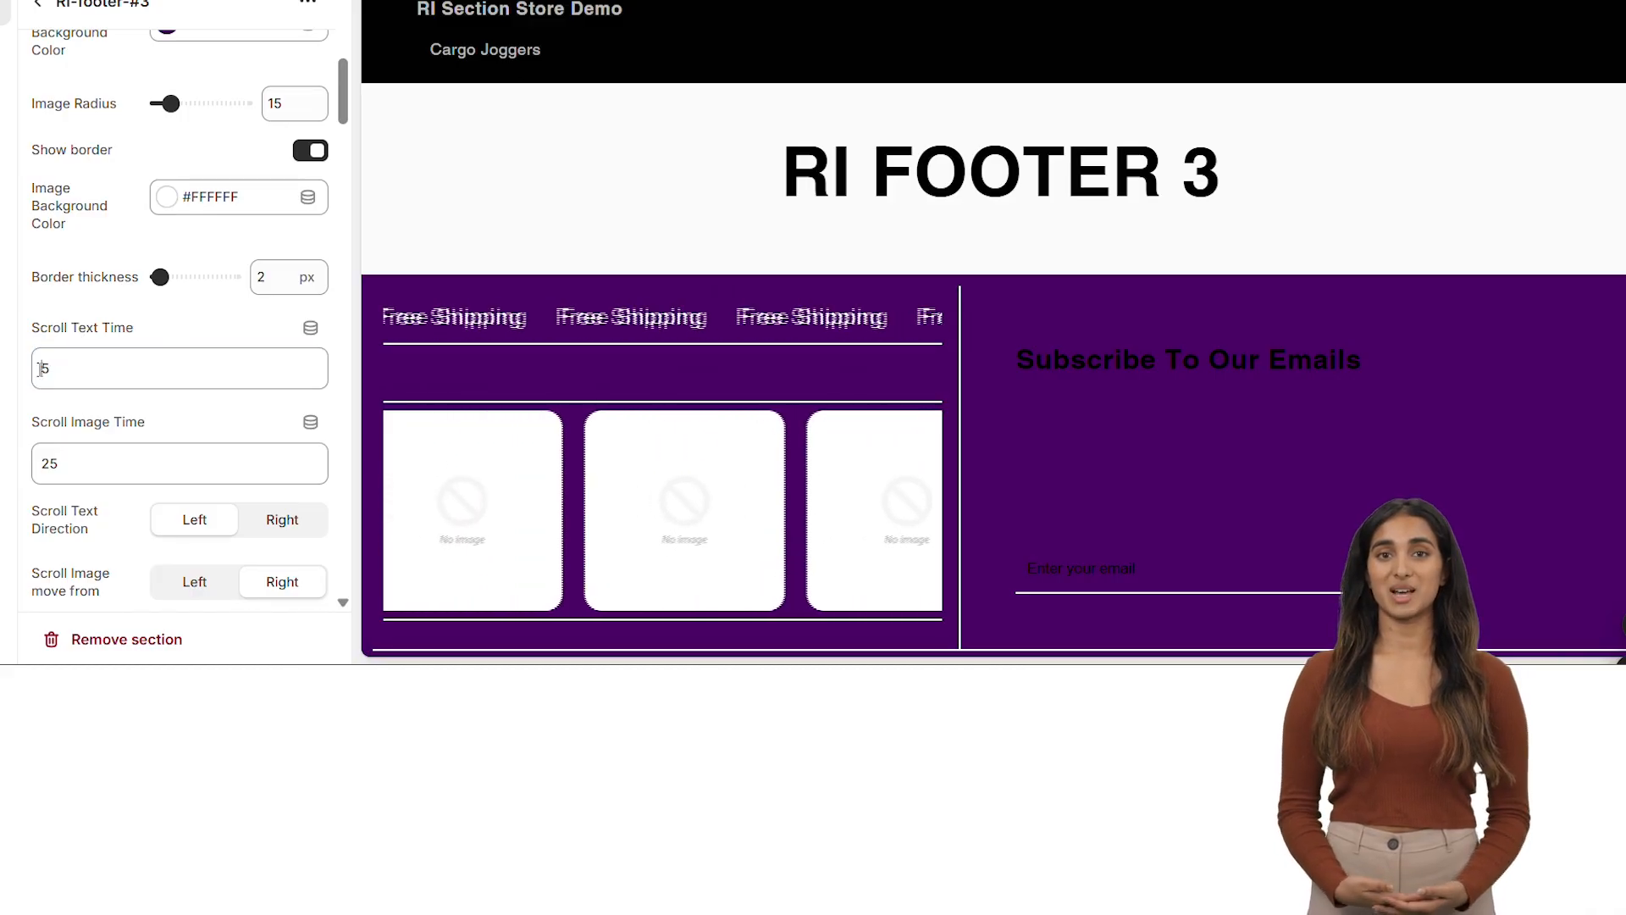
left_click(186, 412)
scroll(186, 413, "down", 2)
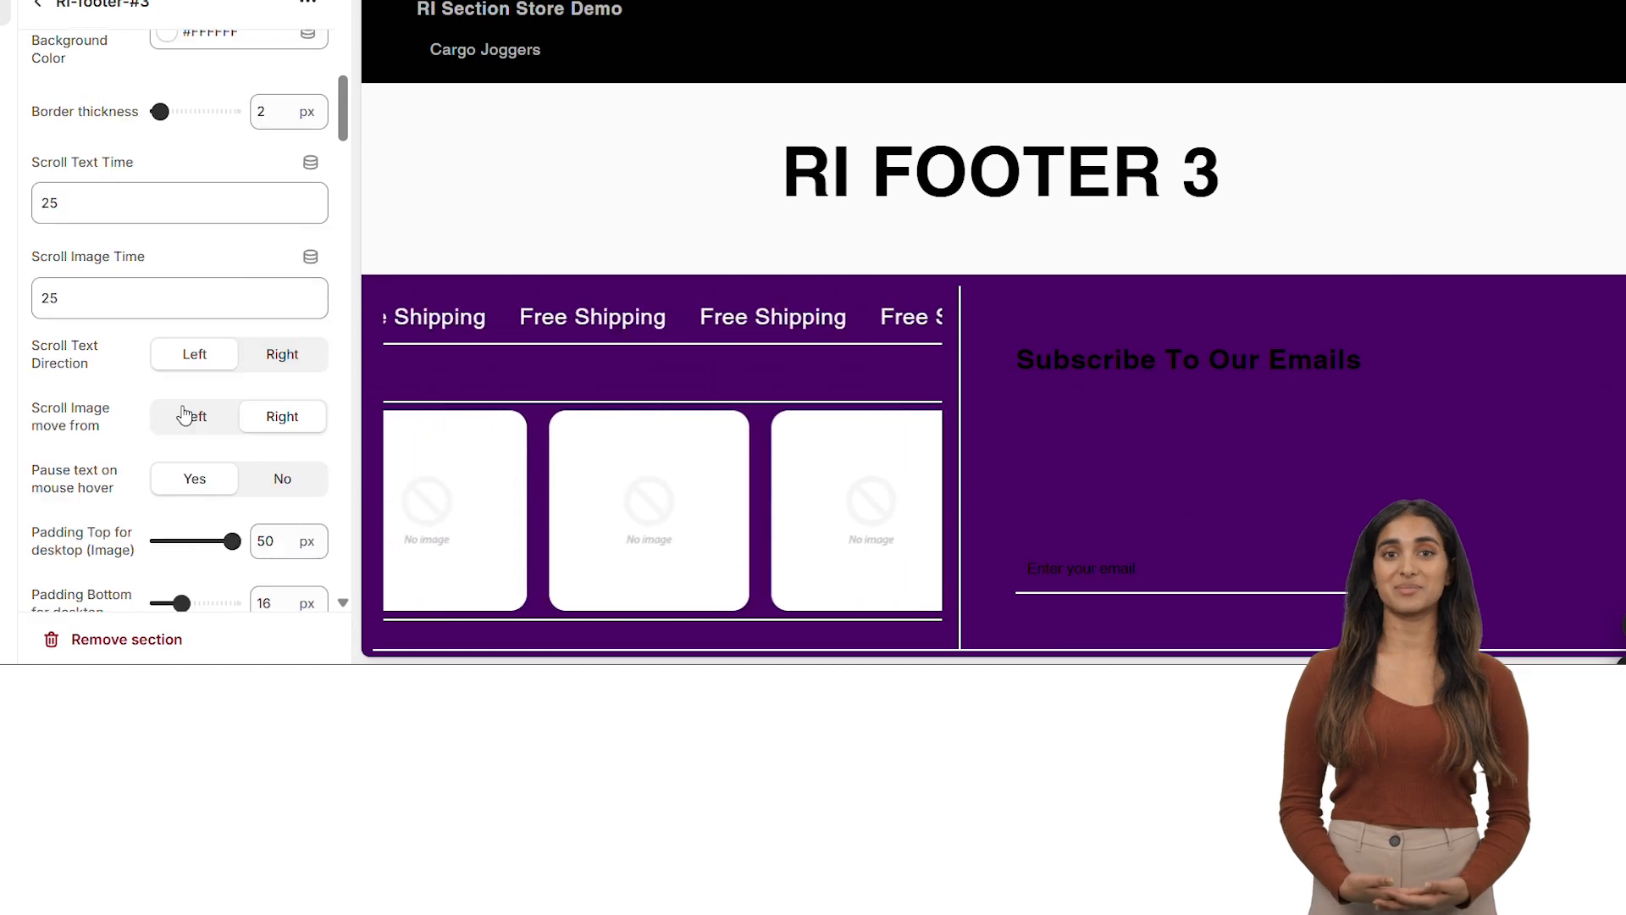
left_click(287, 349)
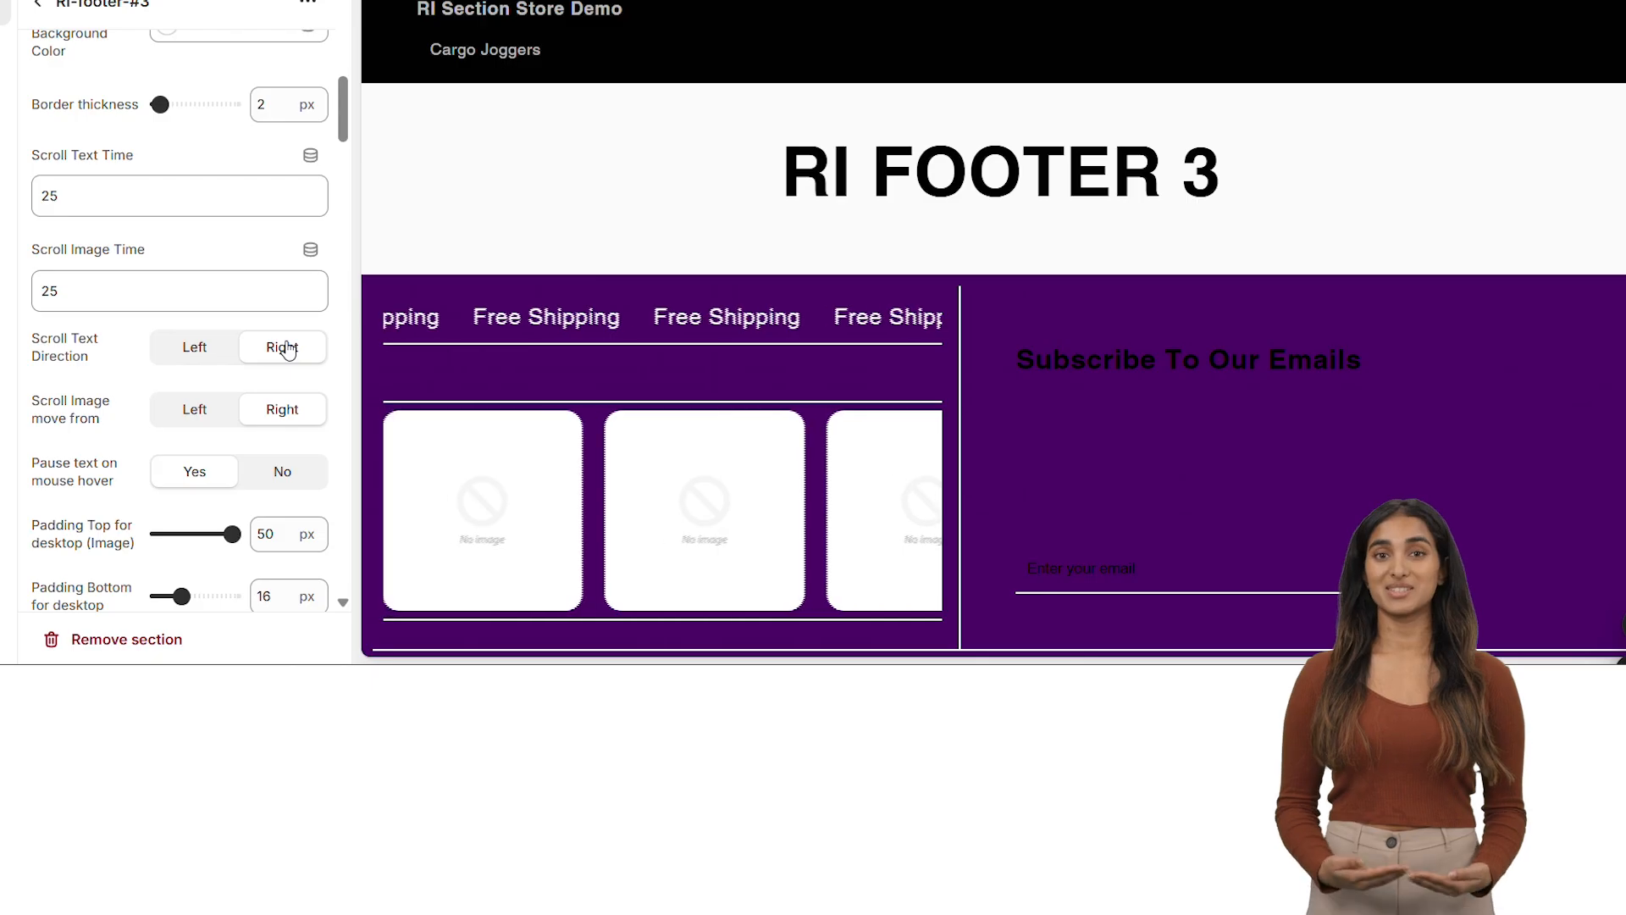
left_click(212, 352)
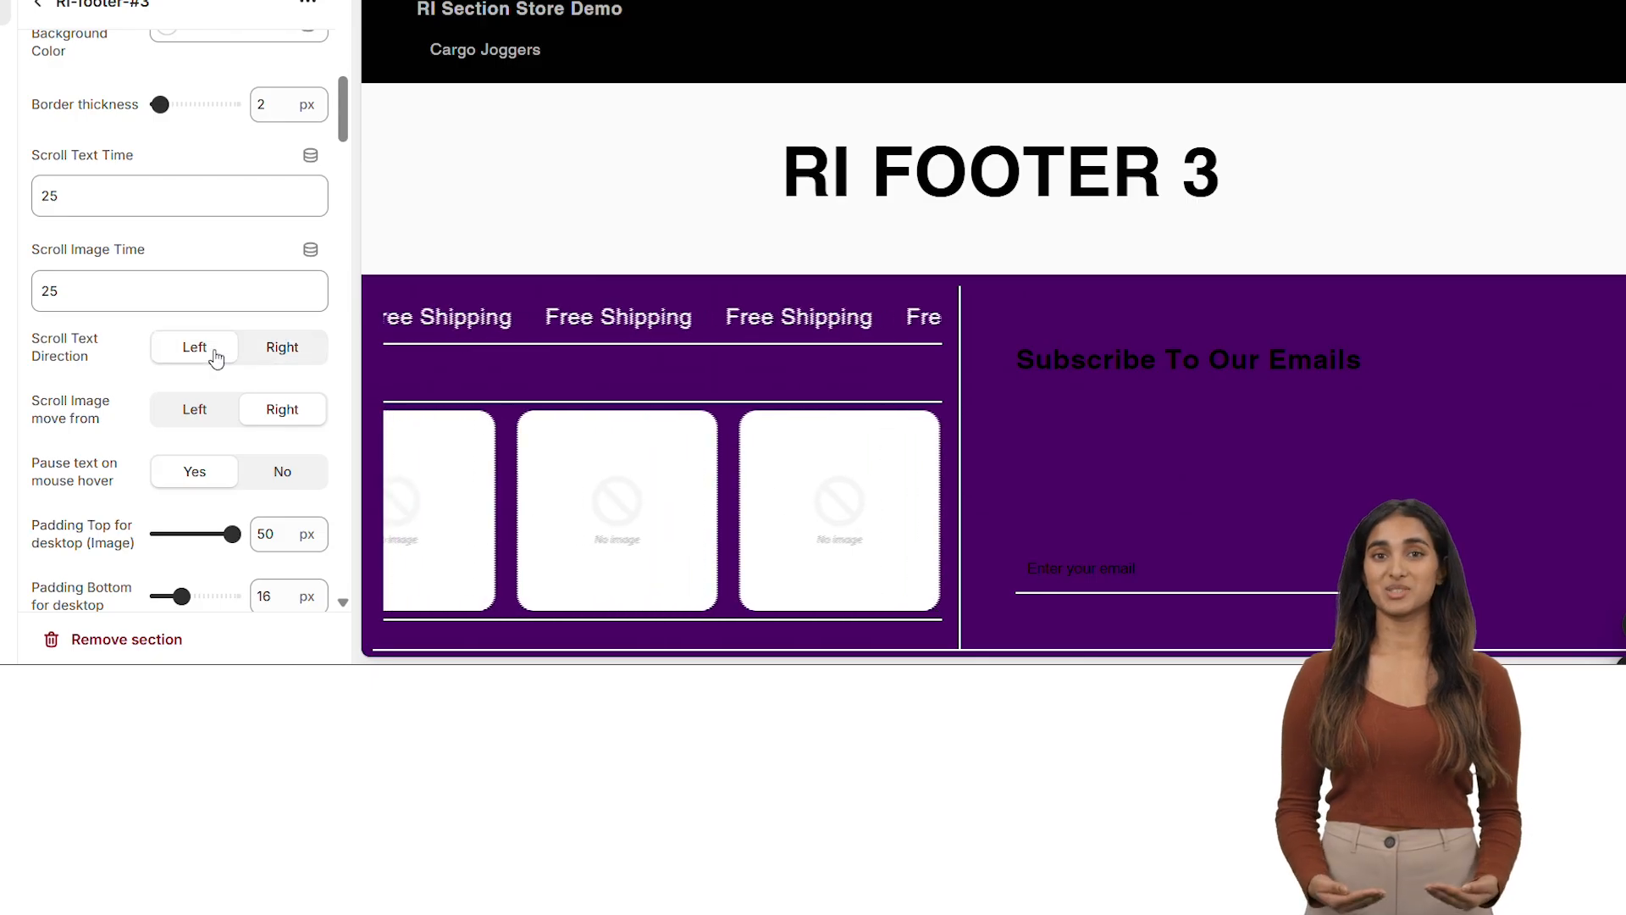
Try moving the images from the Left and disabling the text's hover pause, restoring Right and Yes
left_click(194, 411)
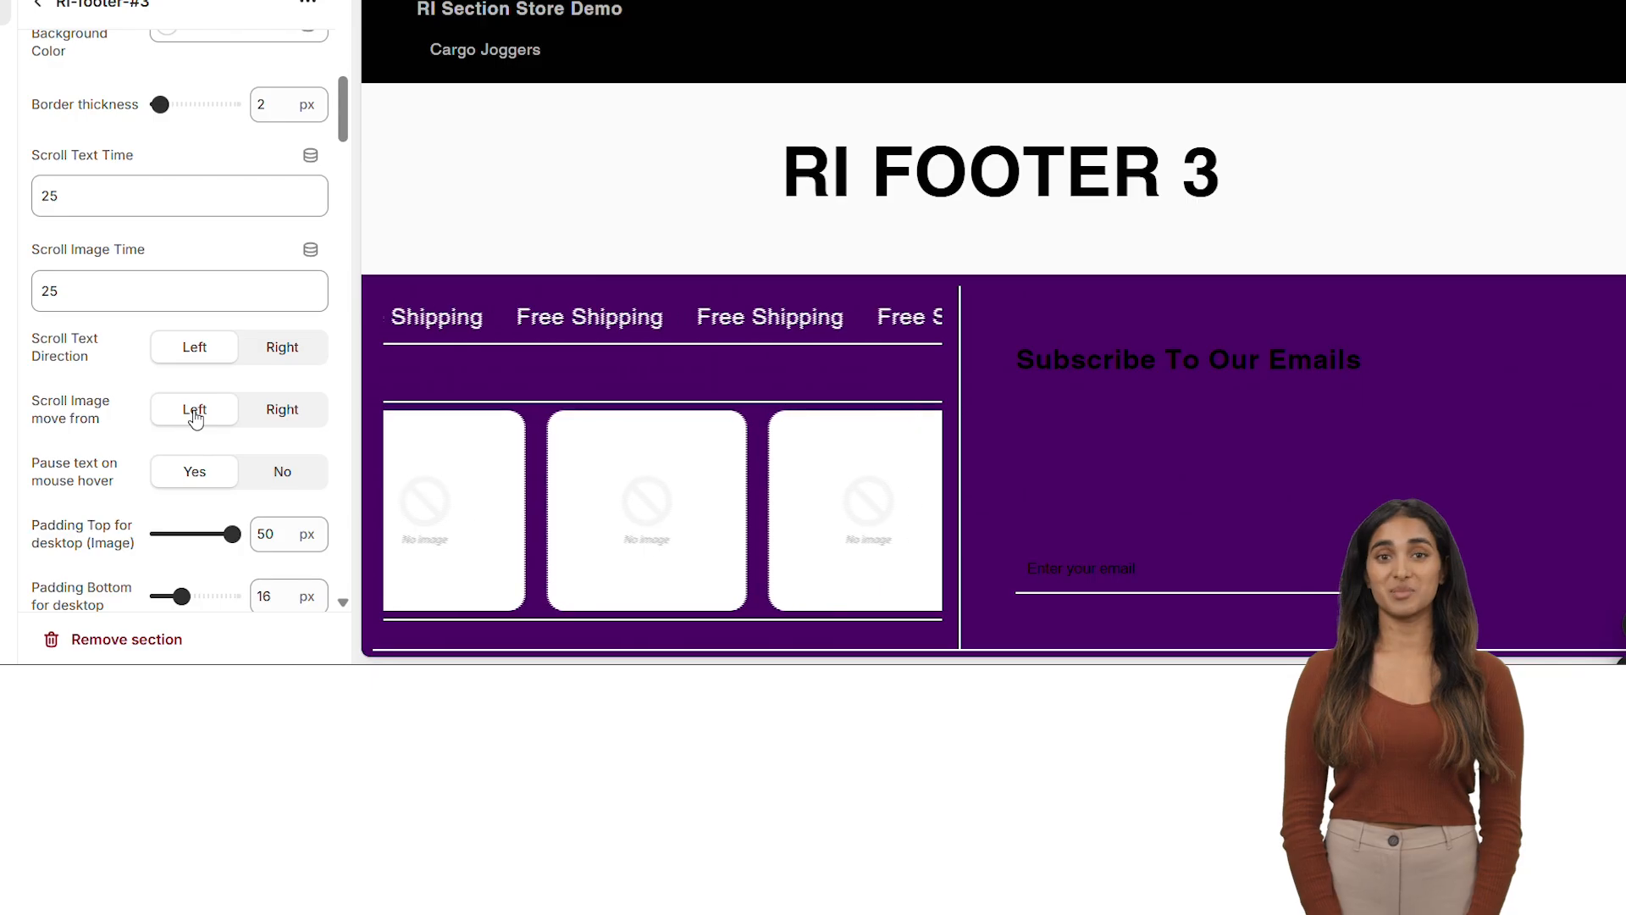
left_click(282, 415)
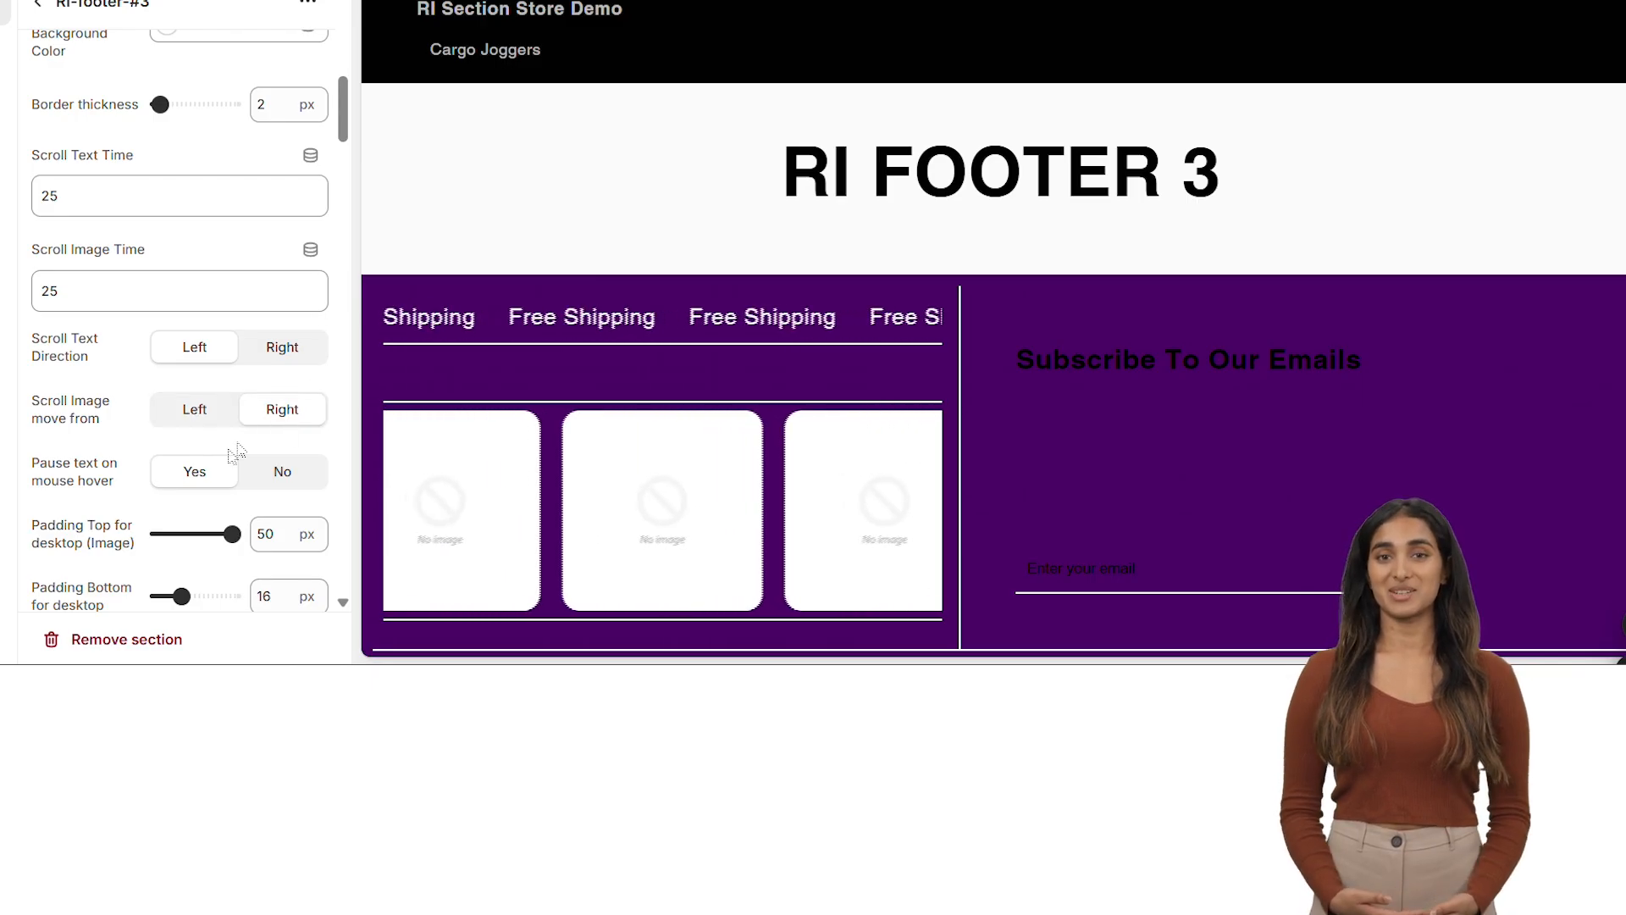
left_click(288, 473)
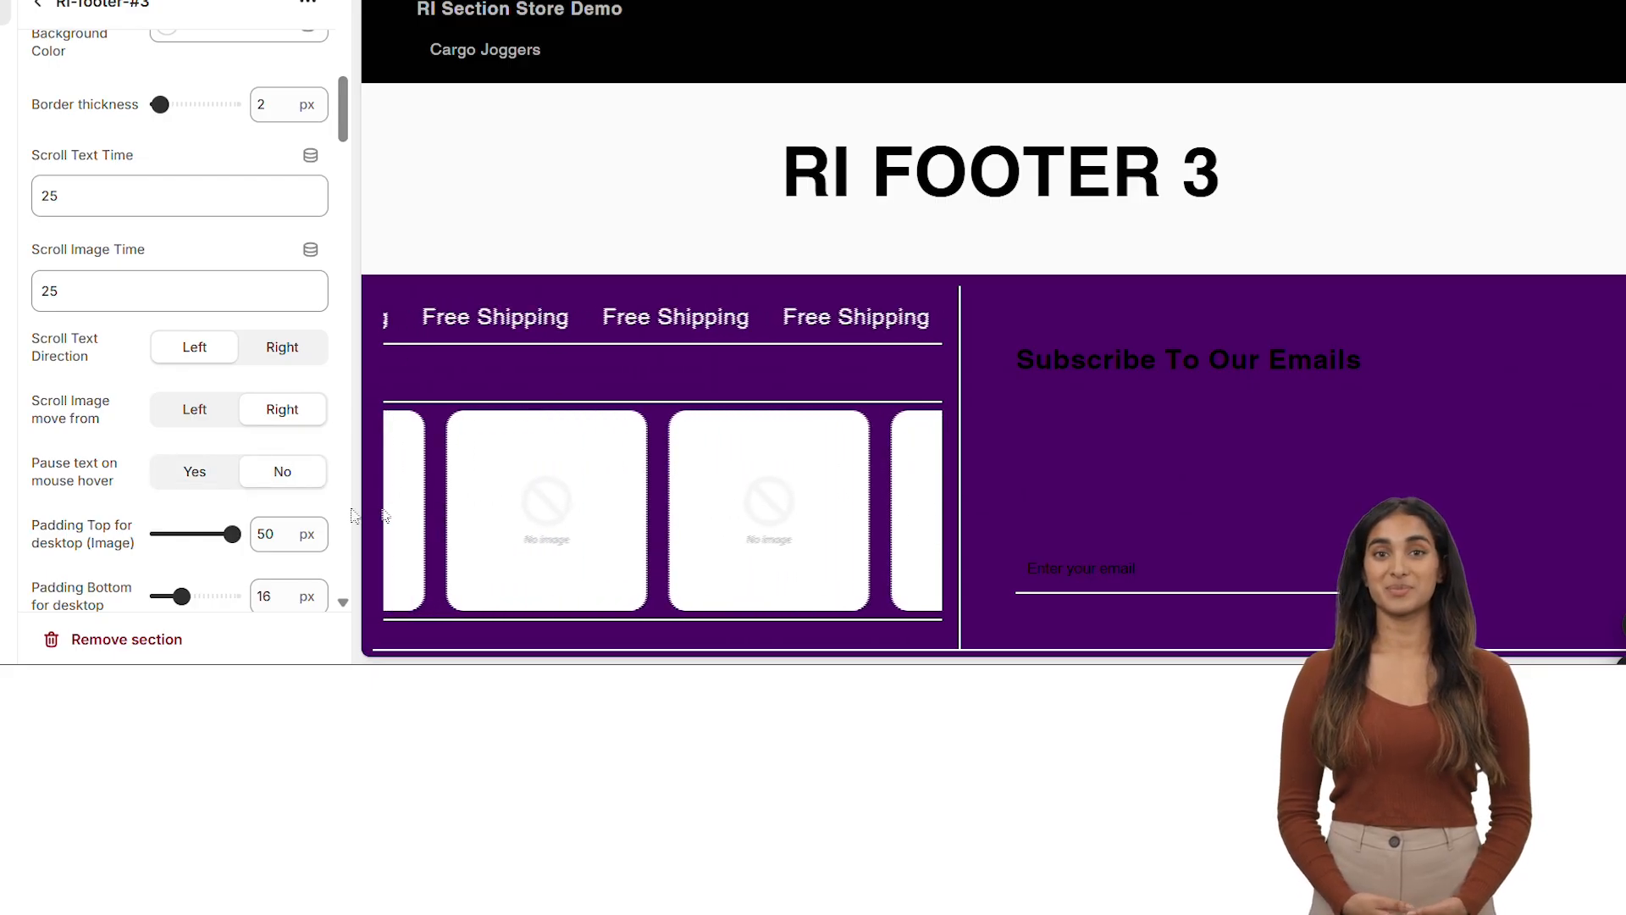
left_click(193, 473)
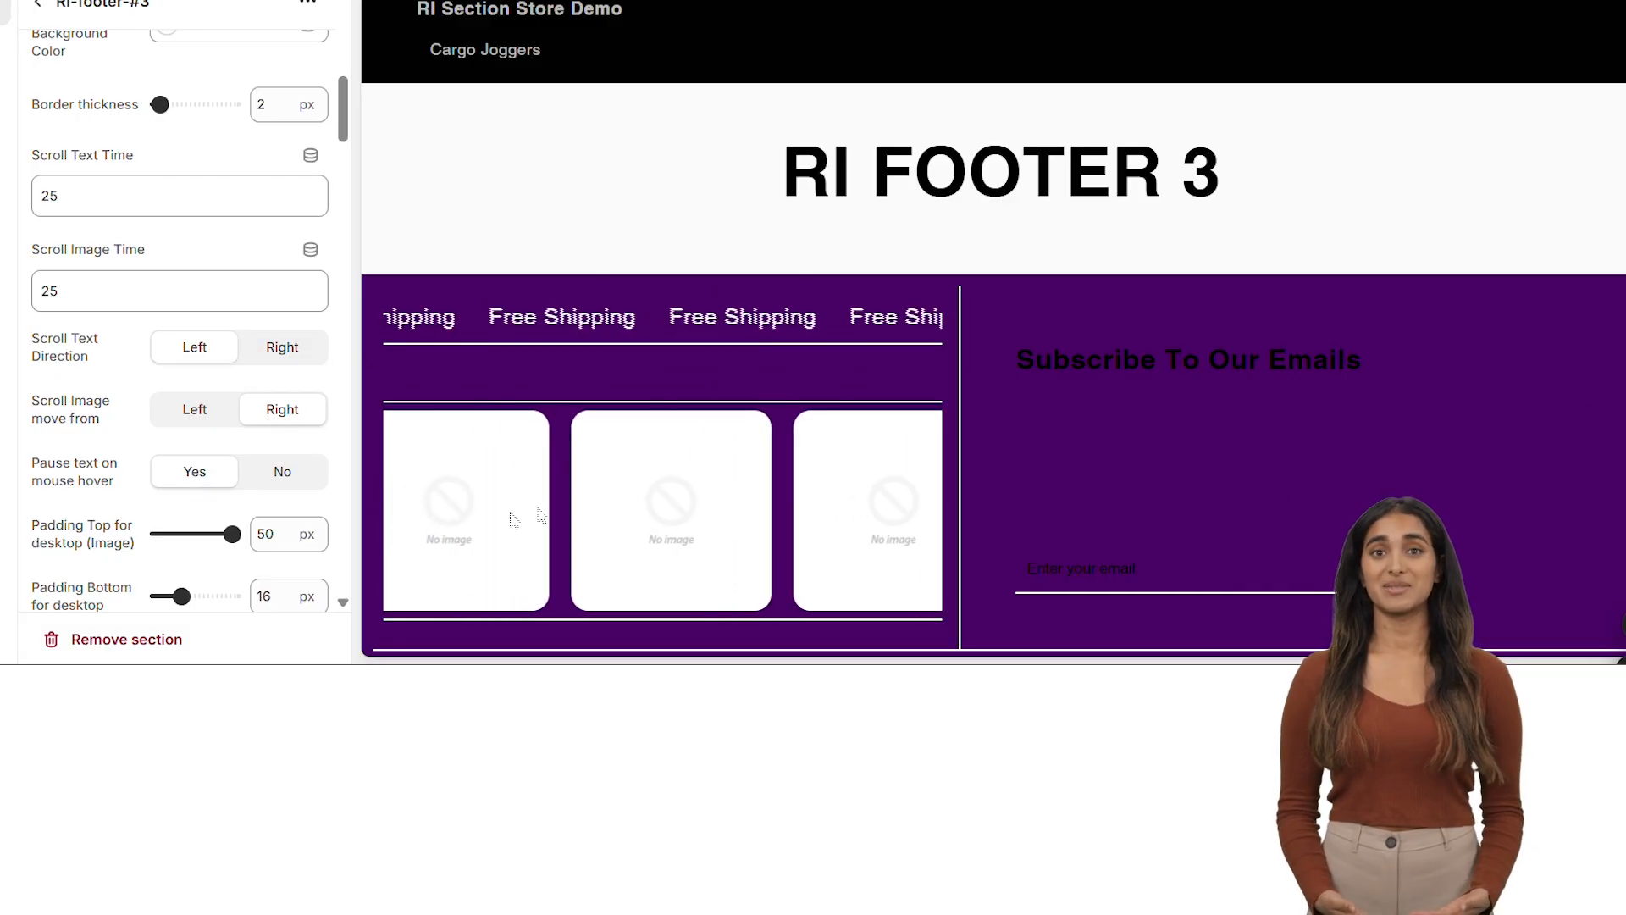
Set the scrolling images' bottom padding for desktop to 33 px
scroll(83, 505, "down", 3)
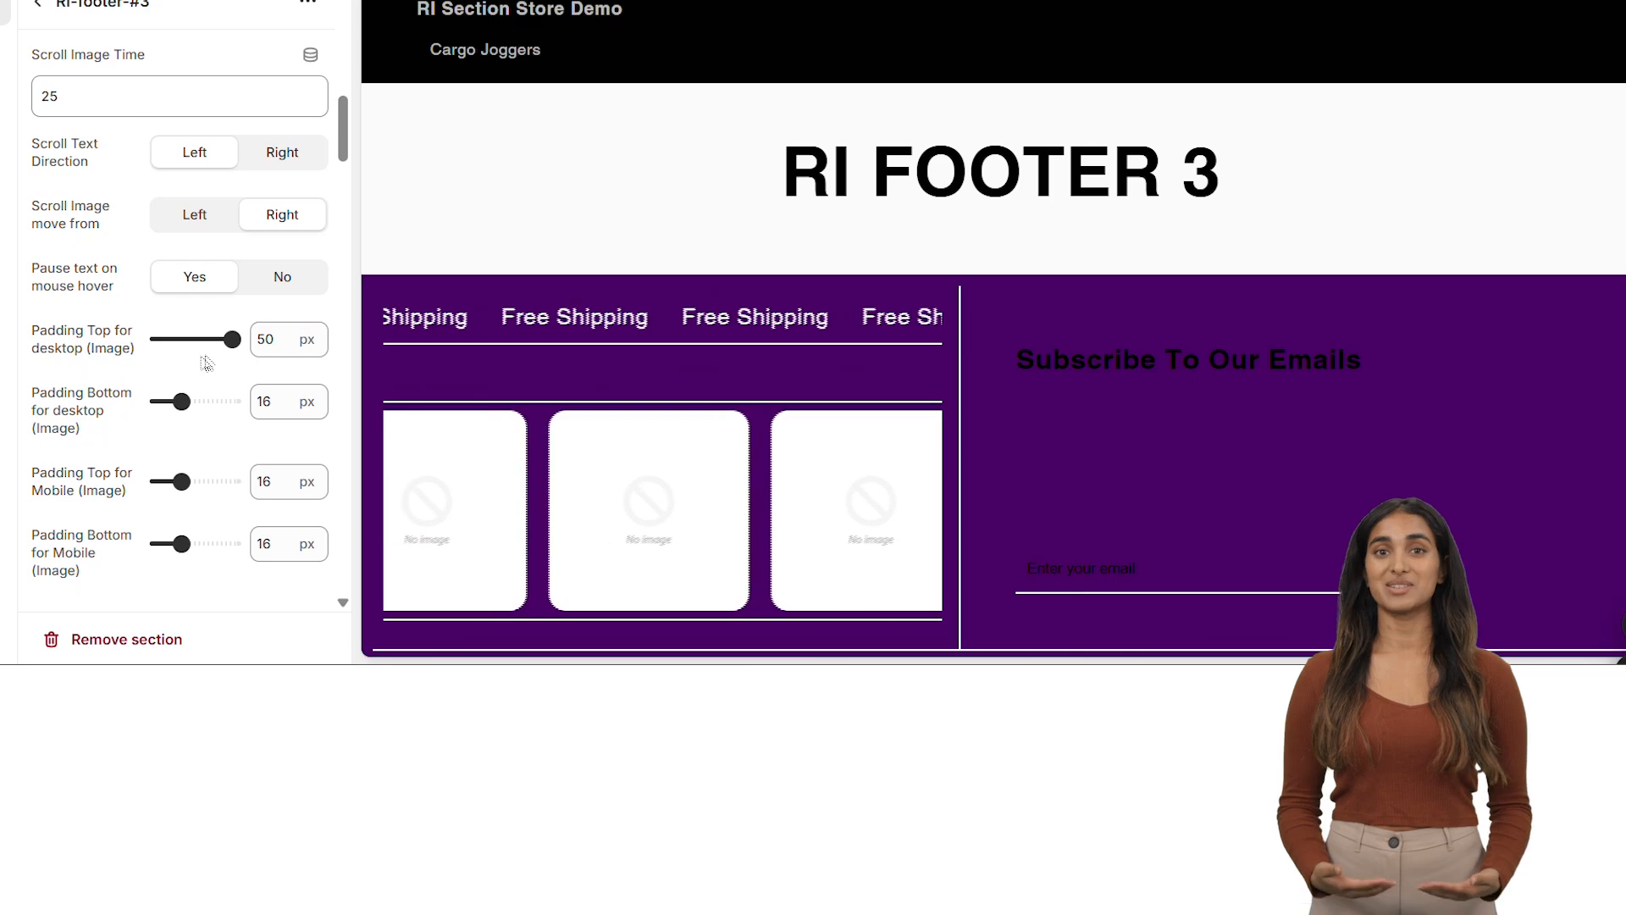
left_click(206, 403)
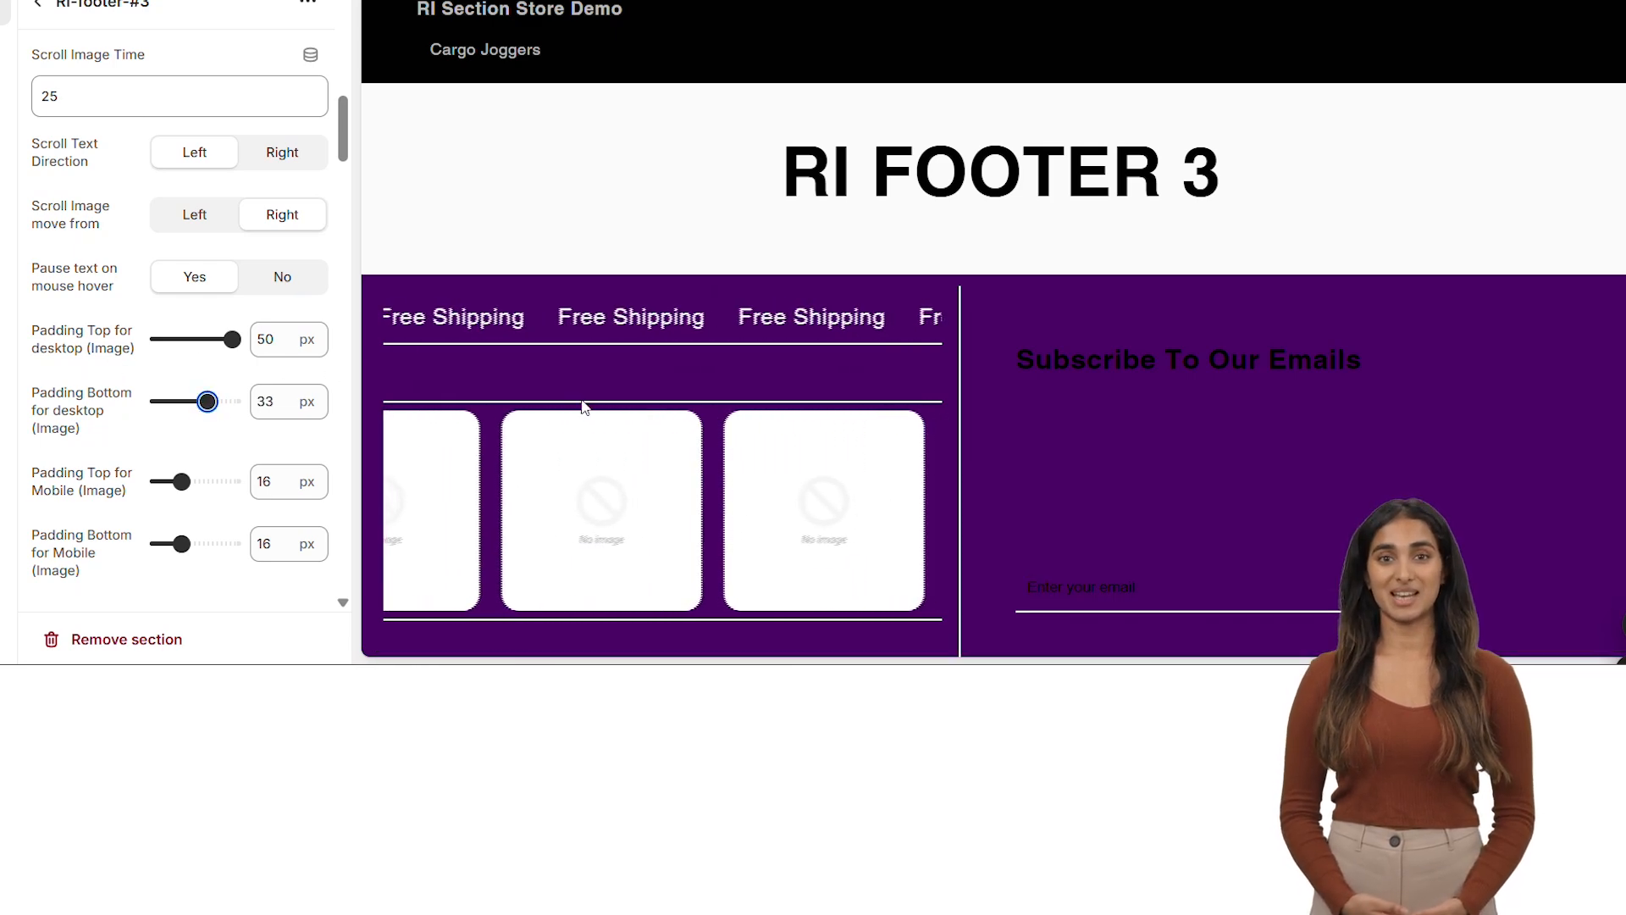
scroll(585, 407, "down", 3)
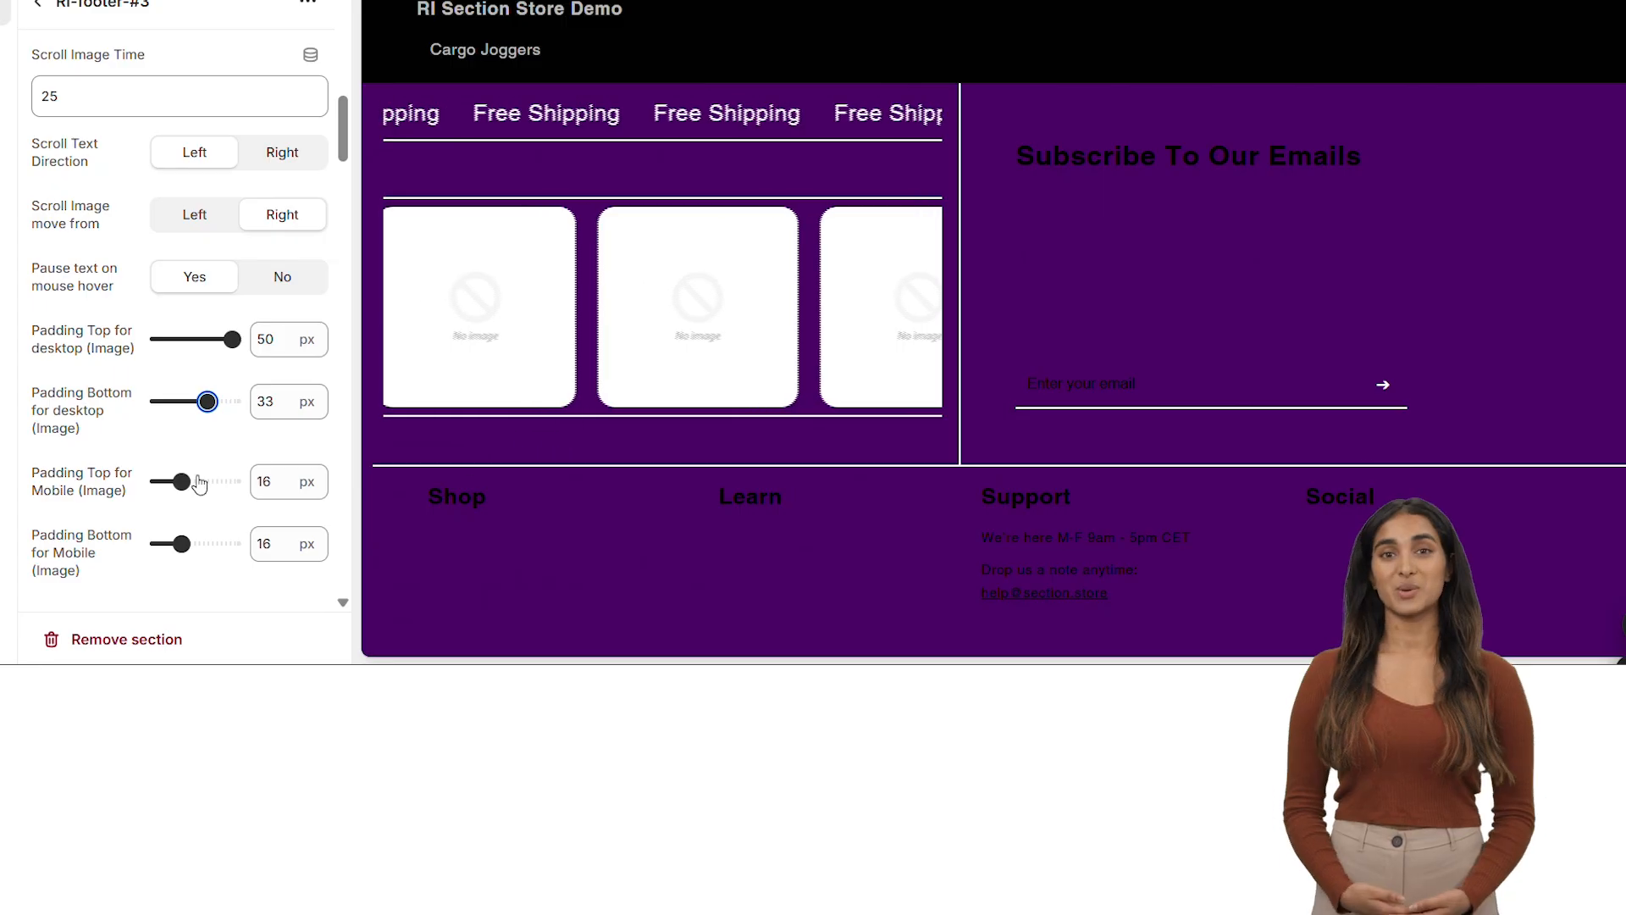
Set the Subscribe Email Text Color to the off-white #F9F7F7
scroll(196, 478, "down", 2)
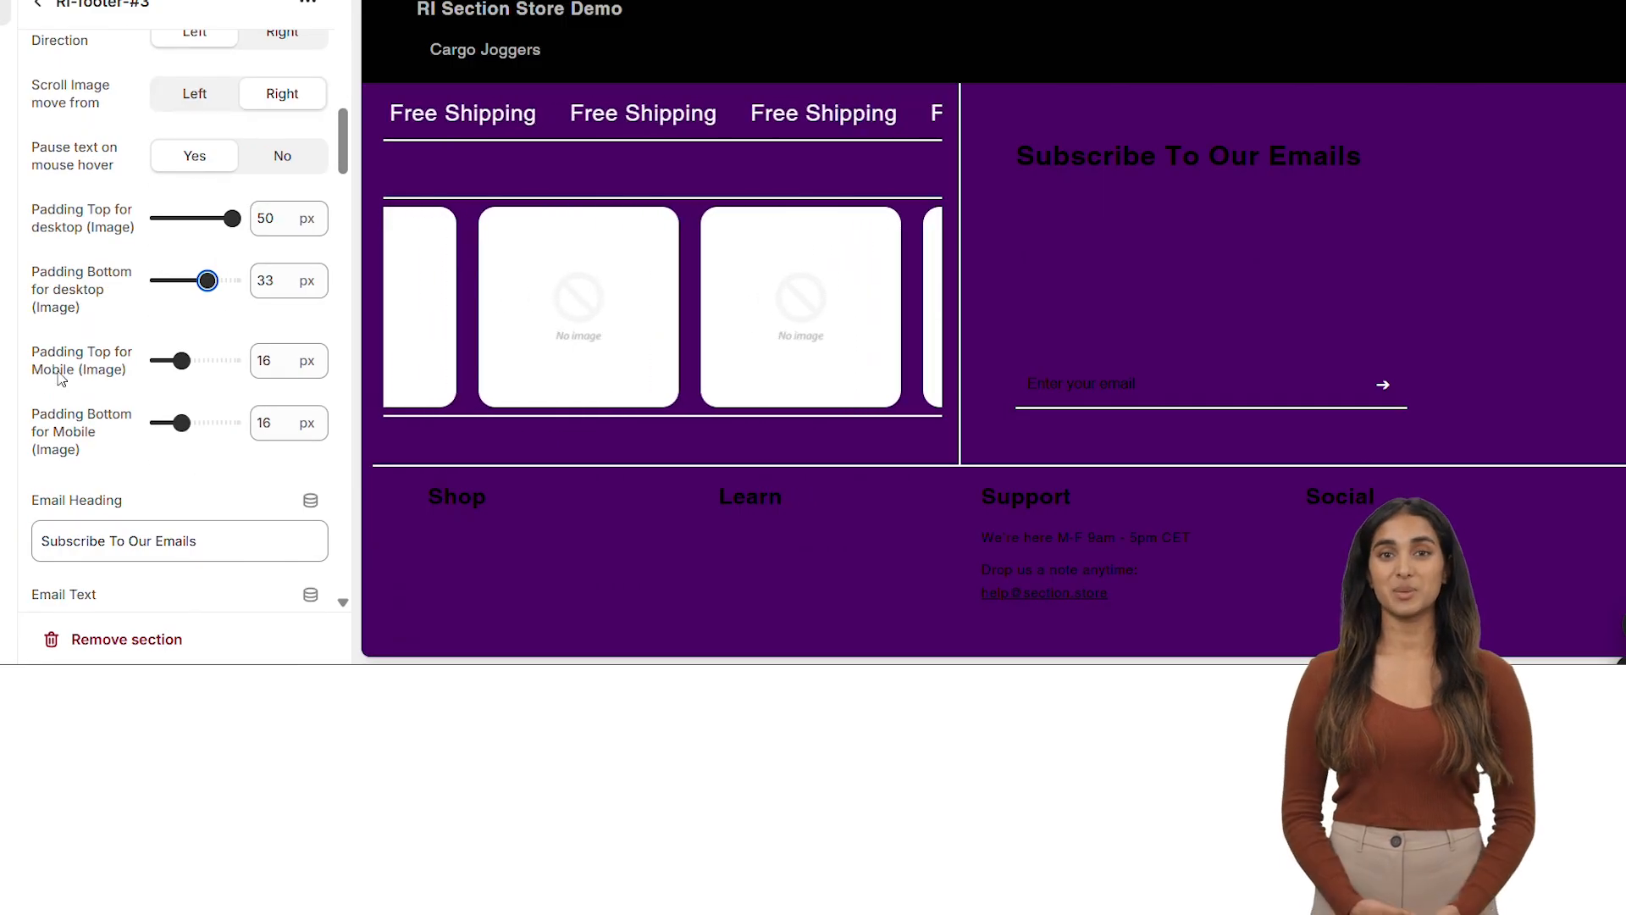
scroll(59, 407, "down", 2)
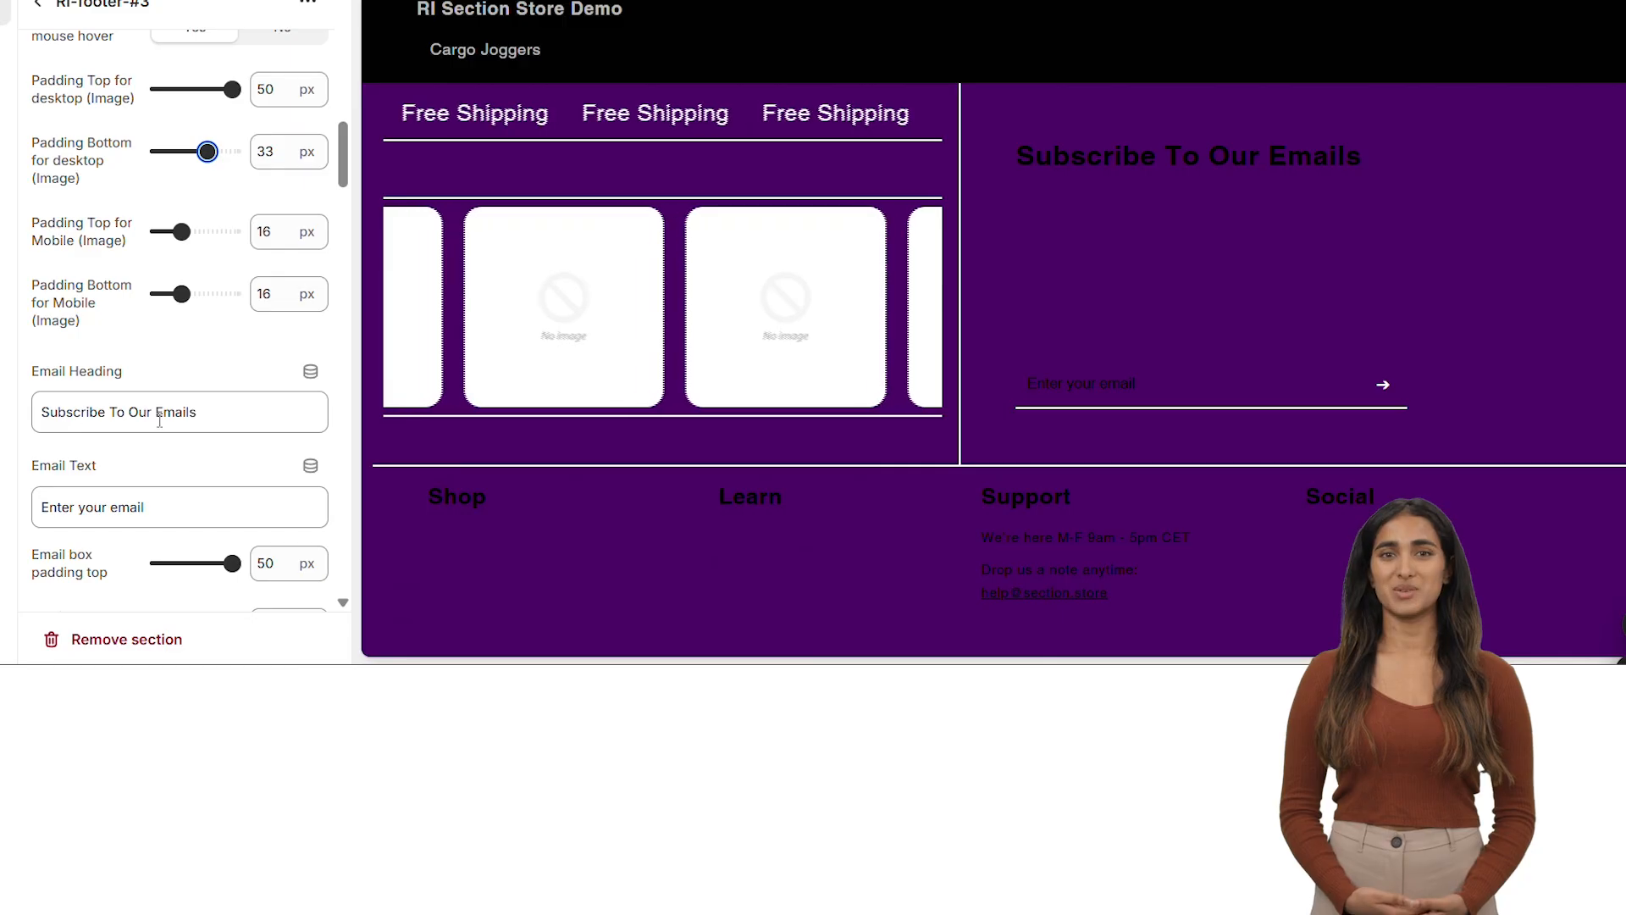
scroll(202, 465, "down", 2)
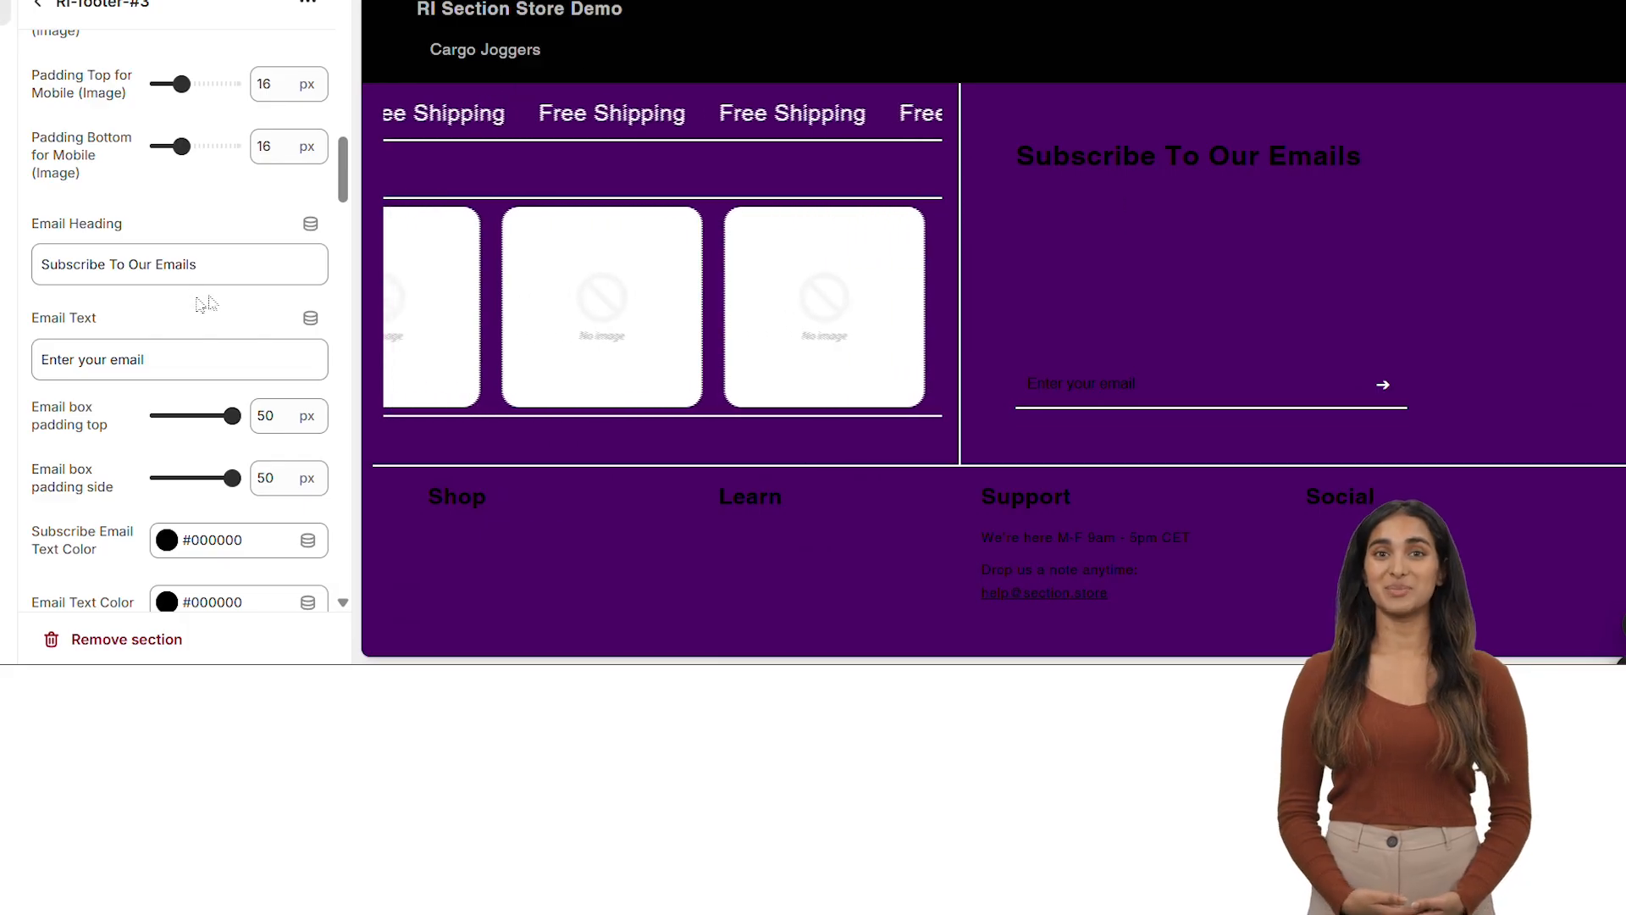
scroll(223, 345, "down", 3)
scroll(223, 345, "down", 1)
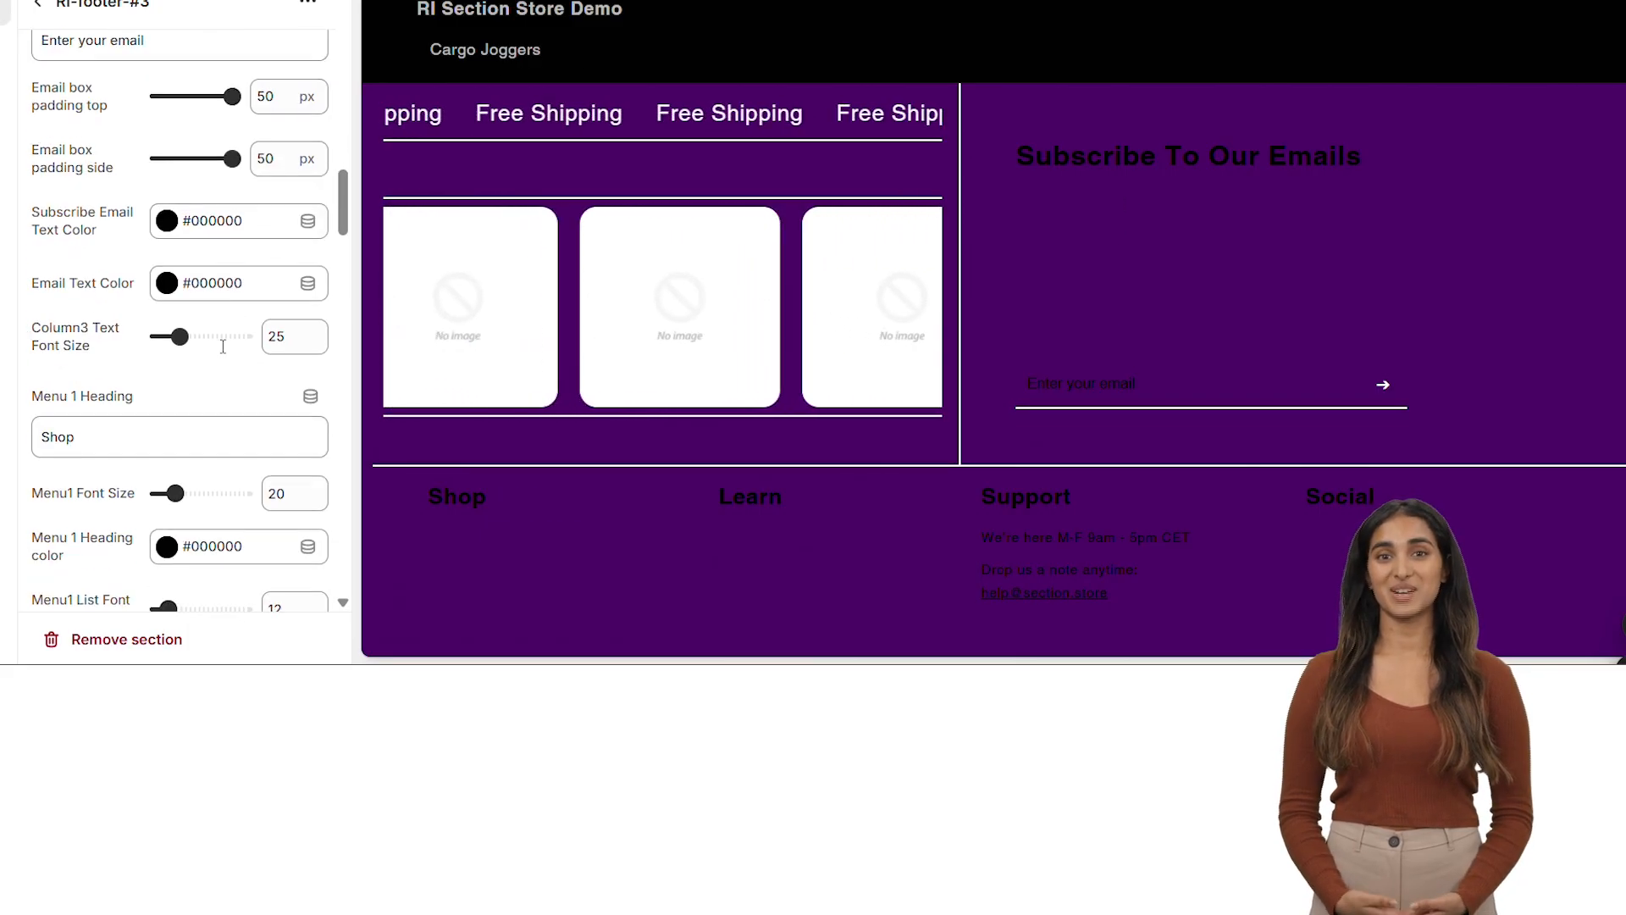
left_click(169, 220)
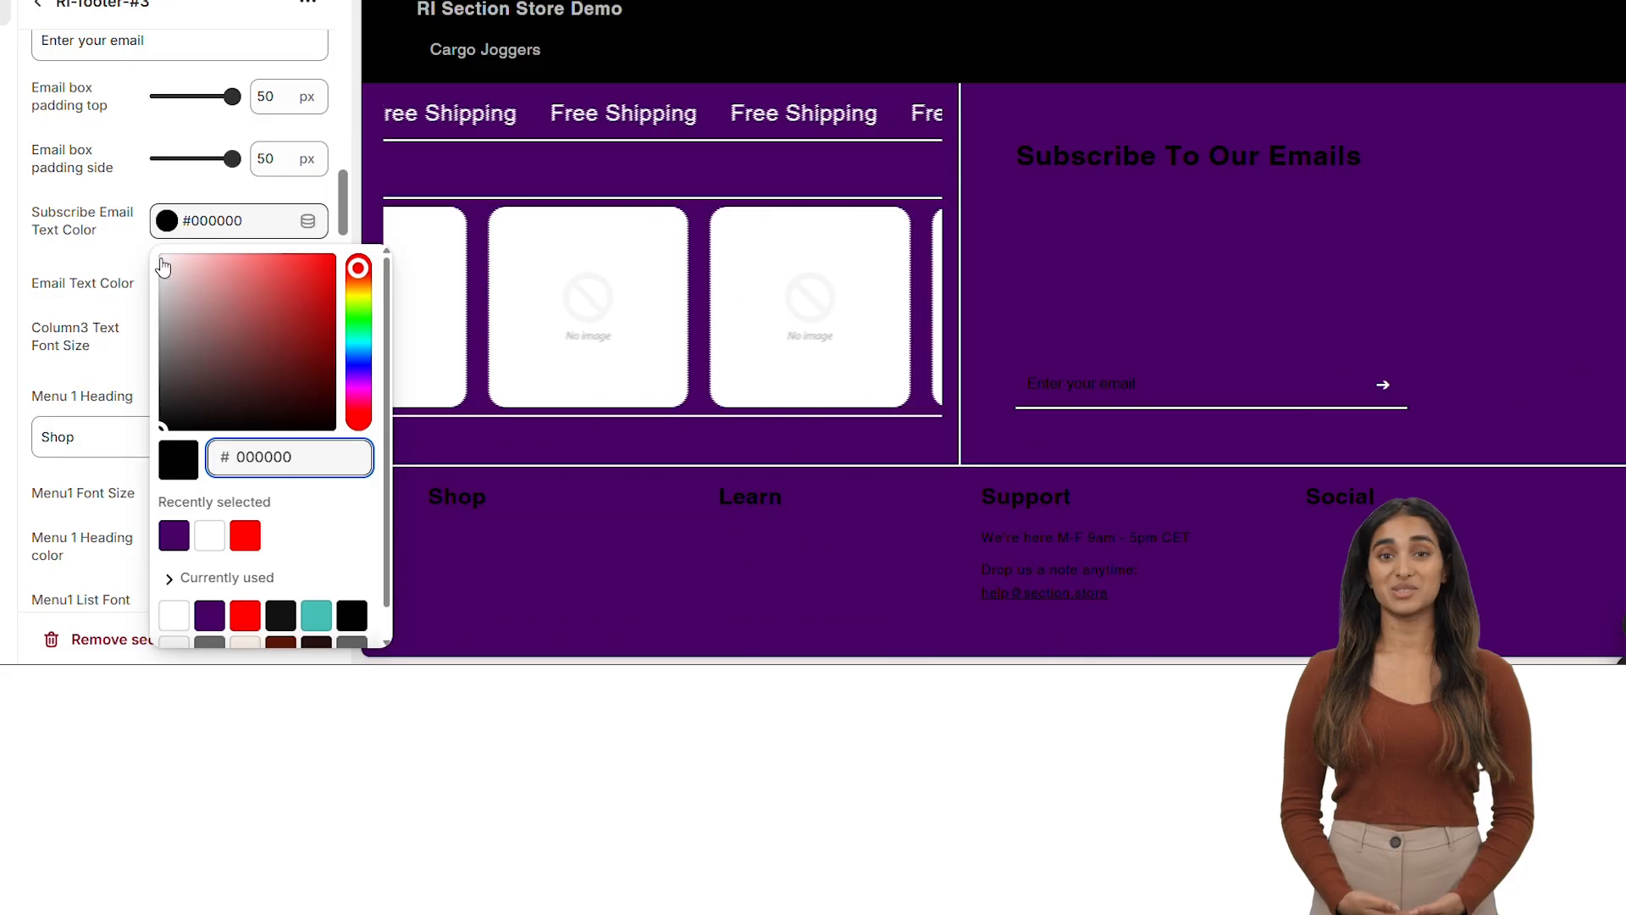
left_click_drag(199, 285, 94, 261)
left_click(93, 261)
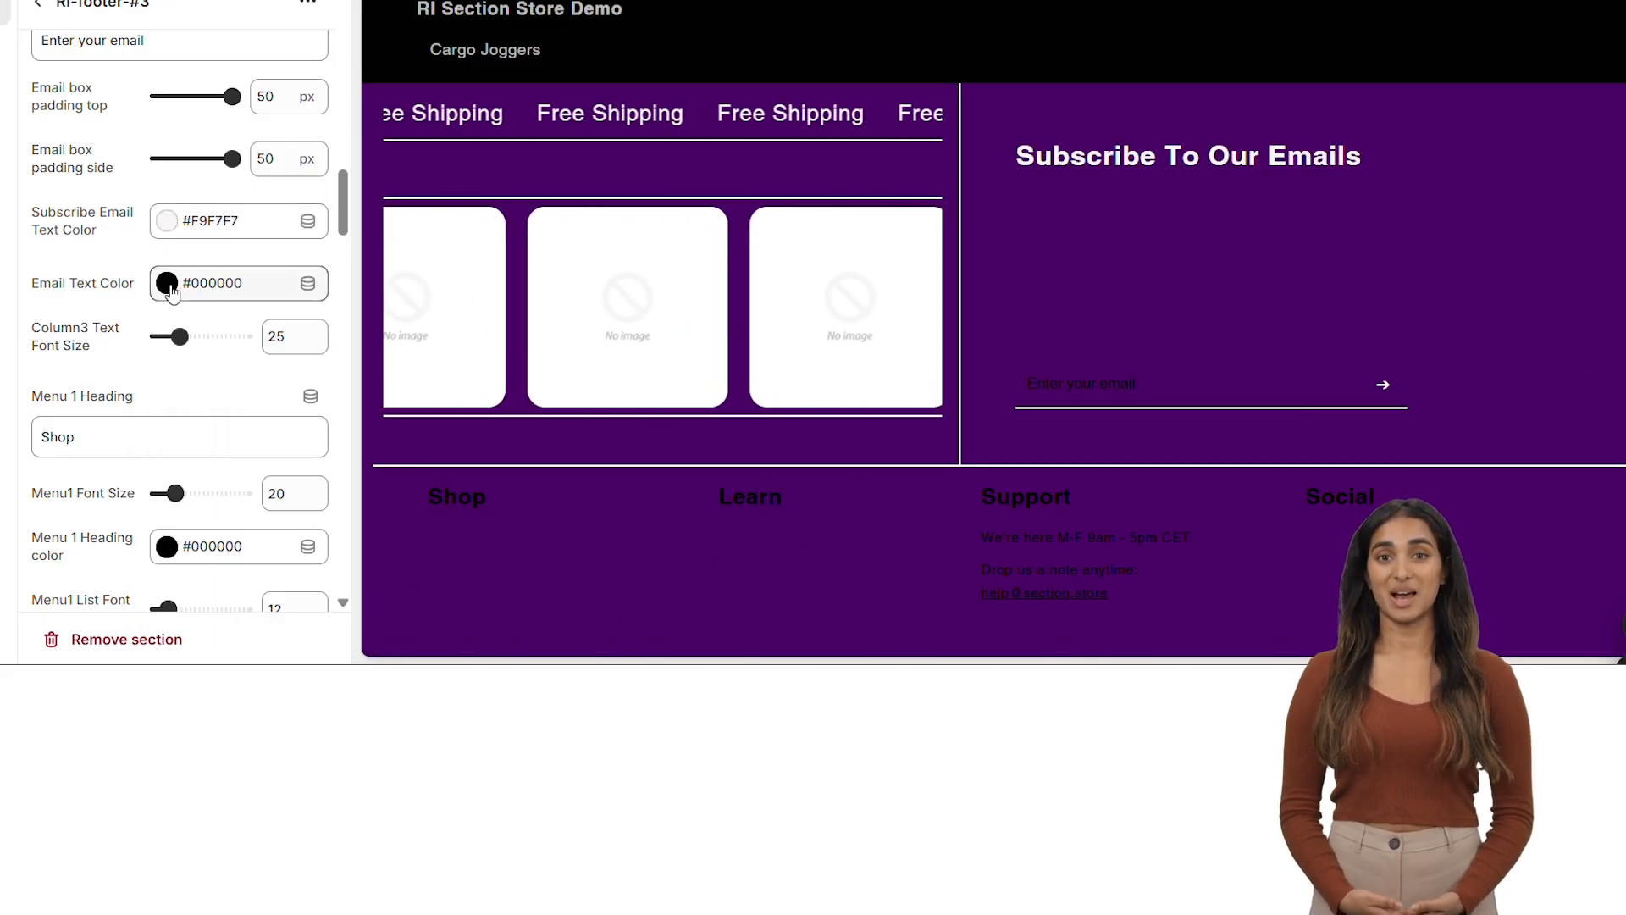
Set the Email Text Color of the email box to the near-white #FDFCFC
left_click(167, 283)
left_click_drag(158, 320, 105, 269)
left_click(105, 270)
Set the Menu 1 Heading color to the recently used #FDFCFC
scroll(153, 313, "down", 3)
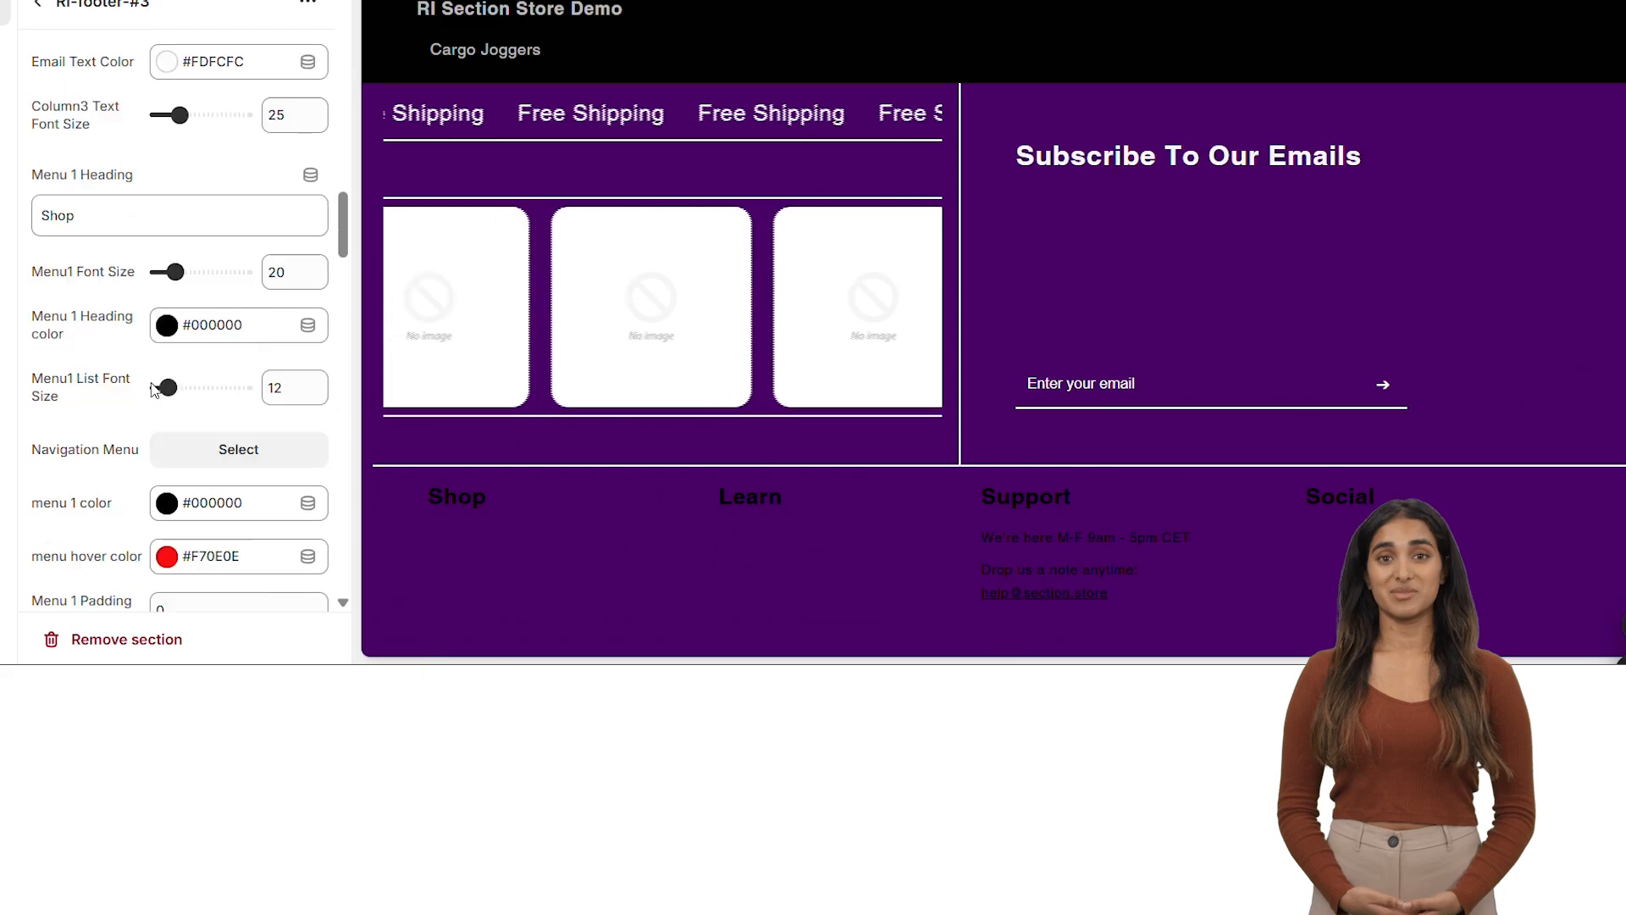
left_click(165, 329)
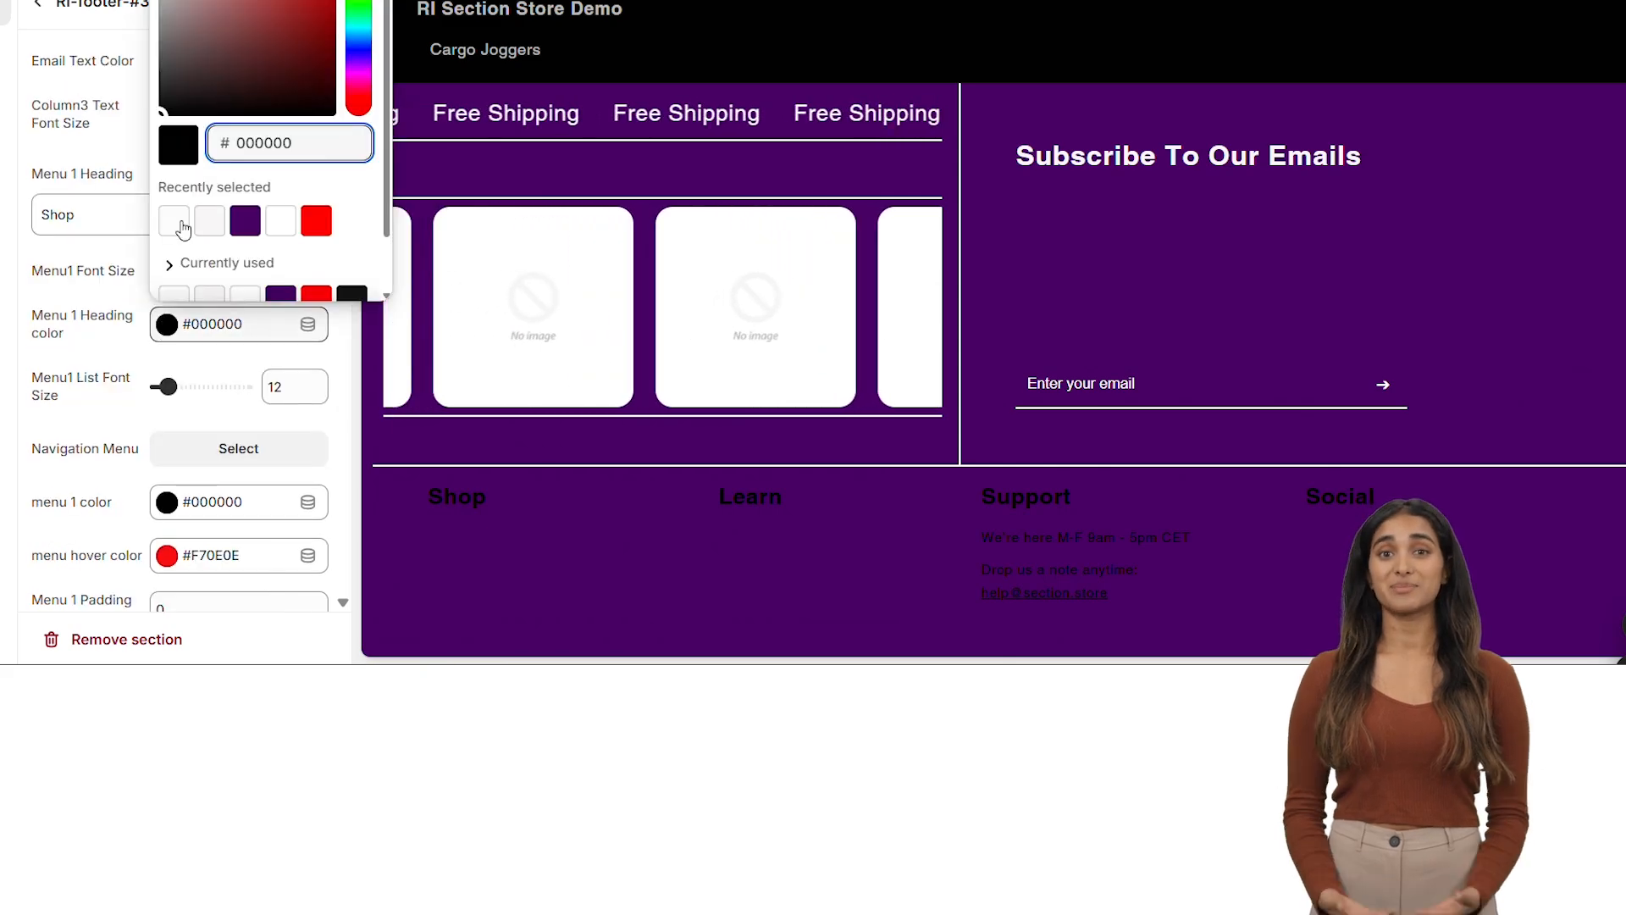
left_click(174, 220)
left_click(133, 353)
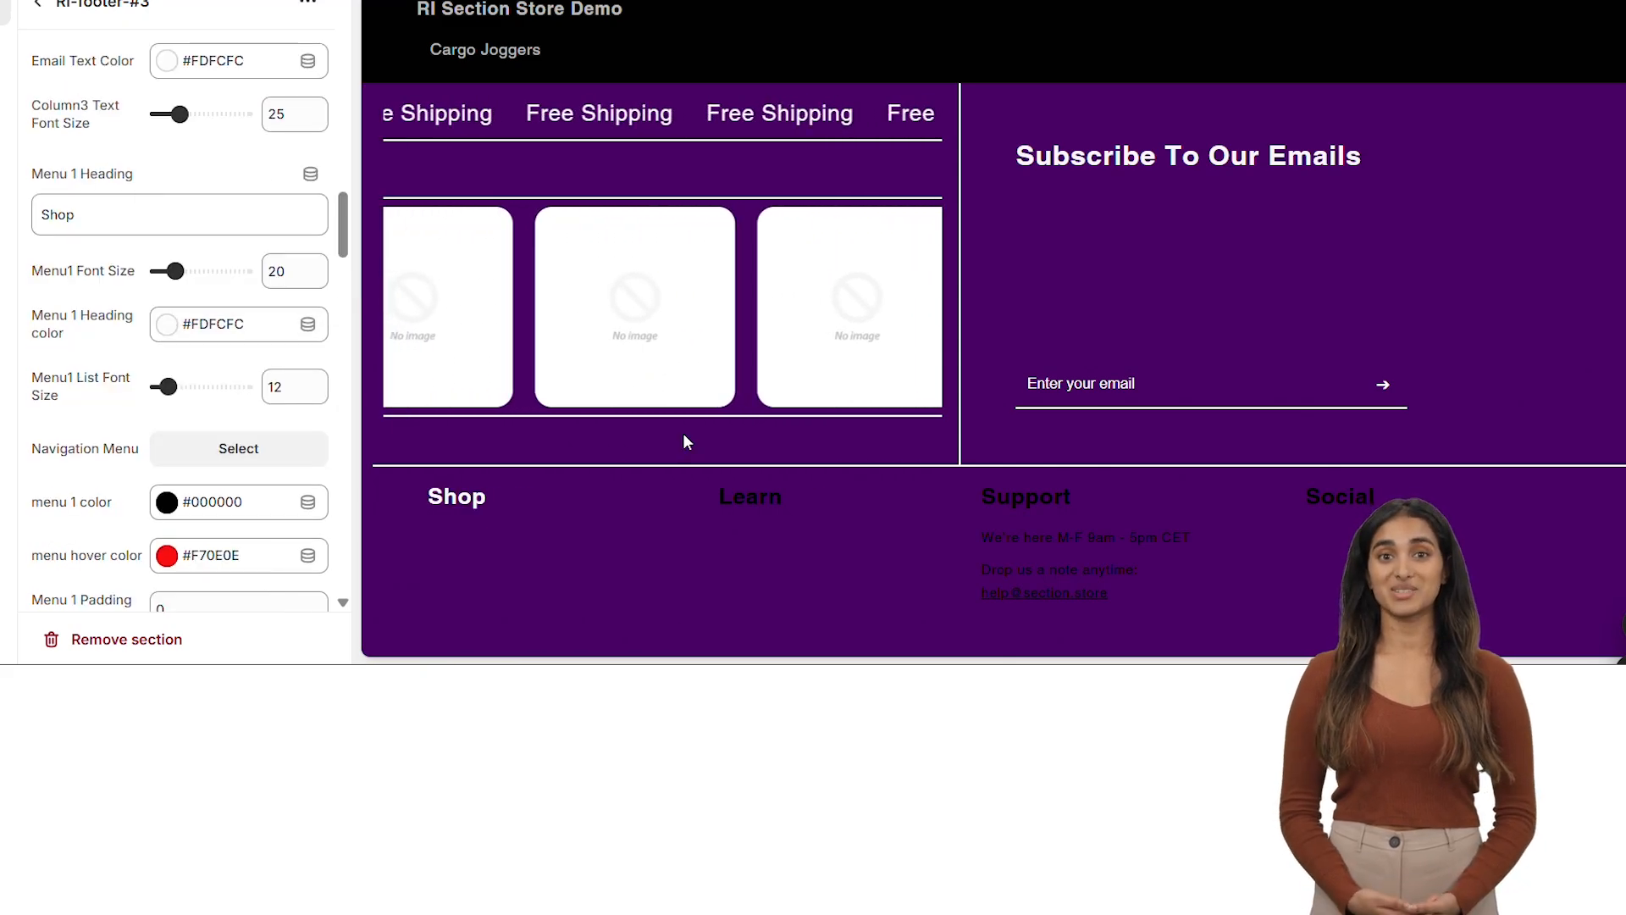
Assign the Footer menu as the navigation menu under the Shop heading
scroll(683, 433, "down", 3)
scroll(682, 433, "down", 1)
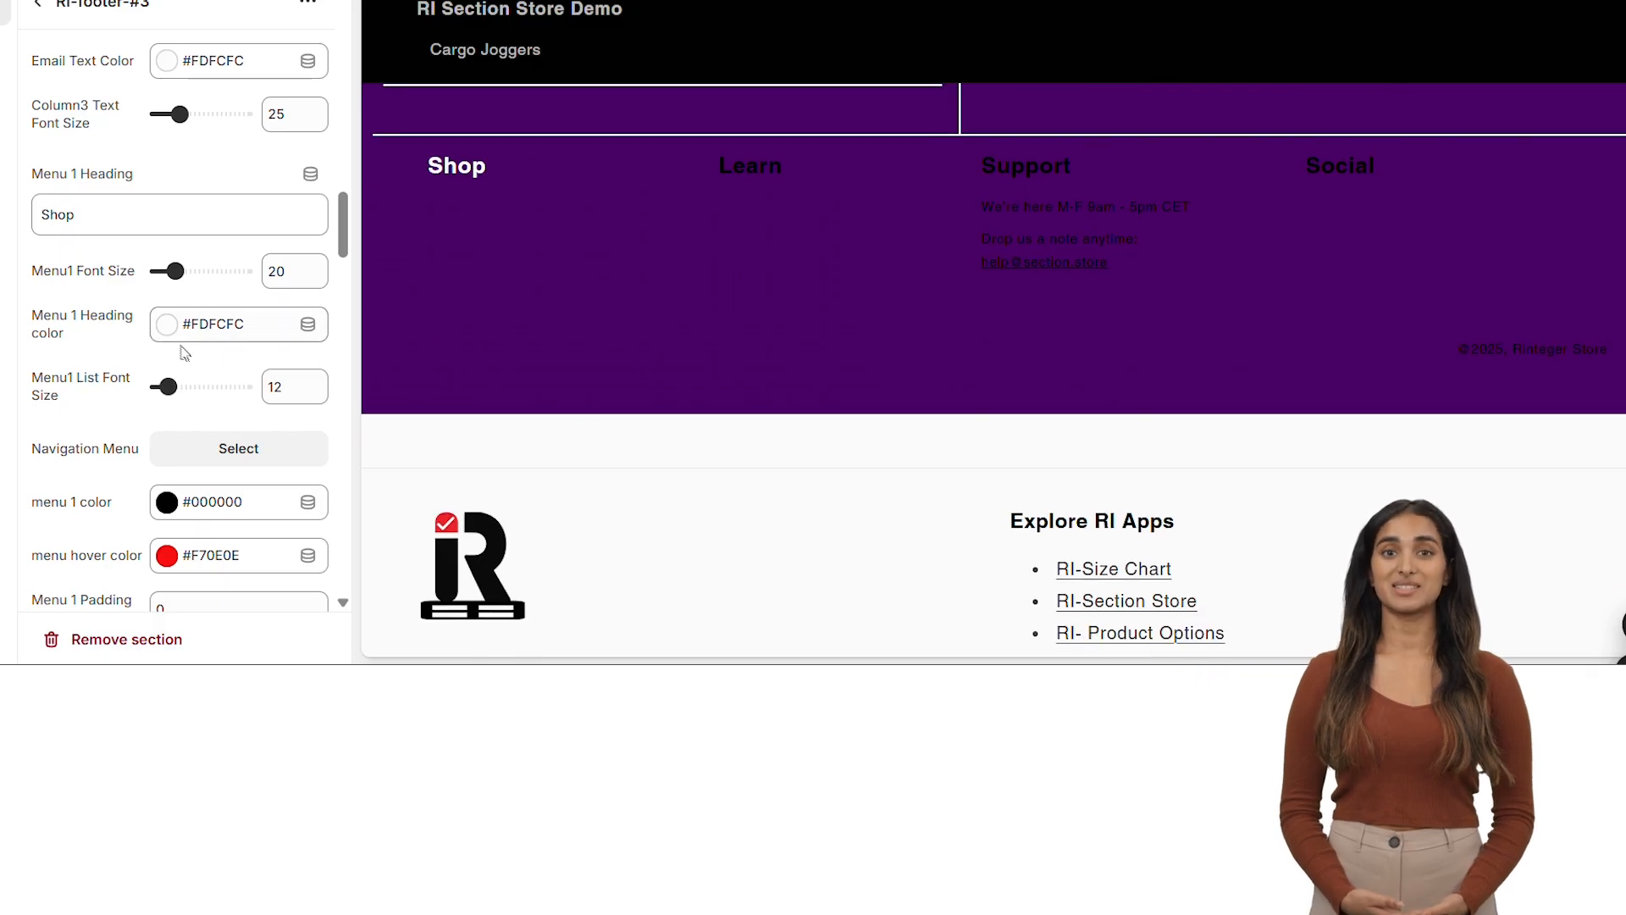
left_click(255, 450)
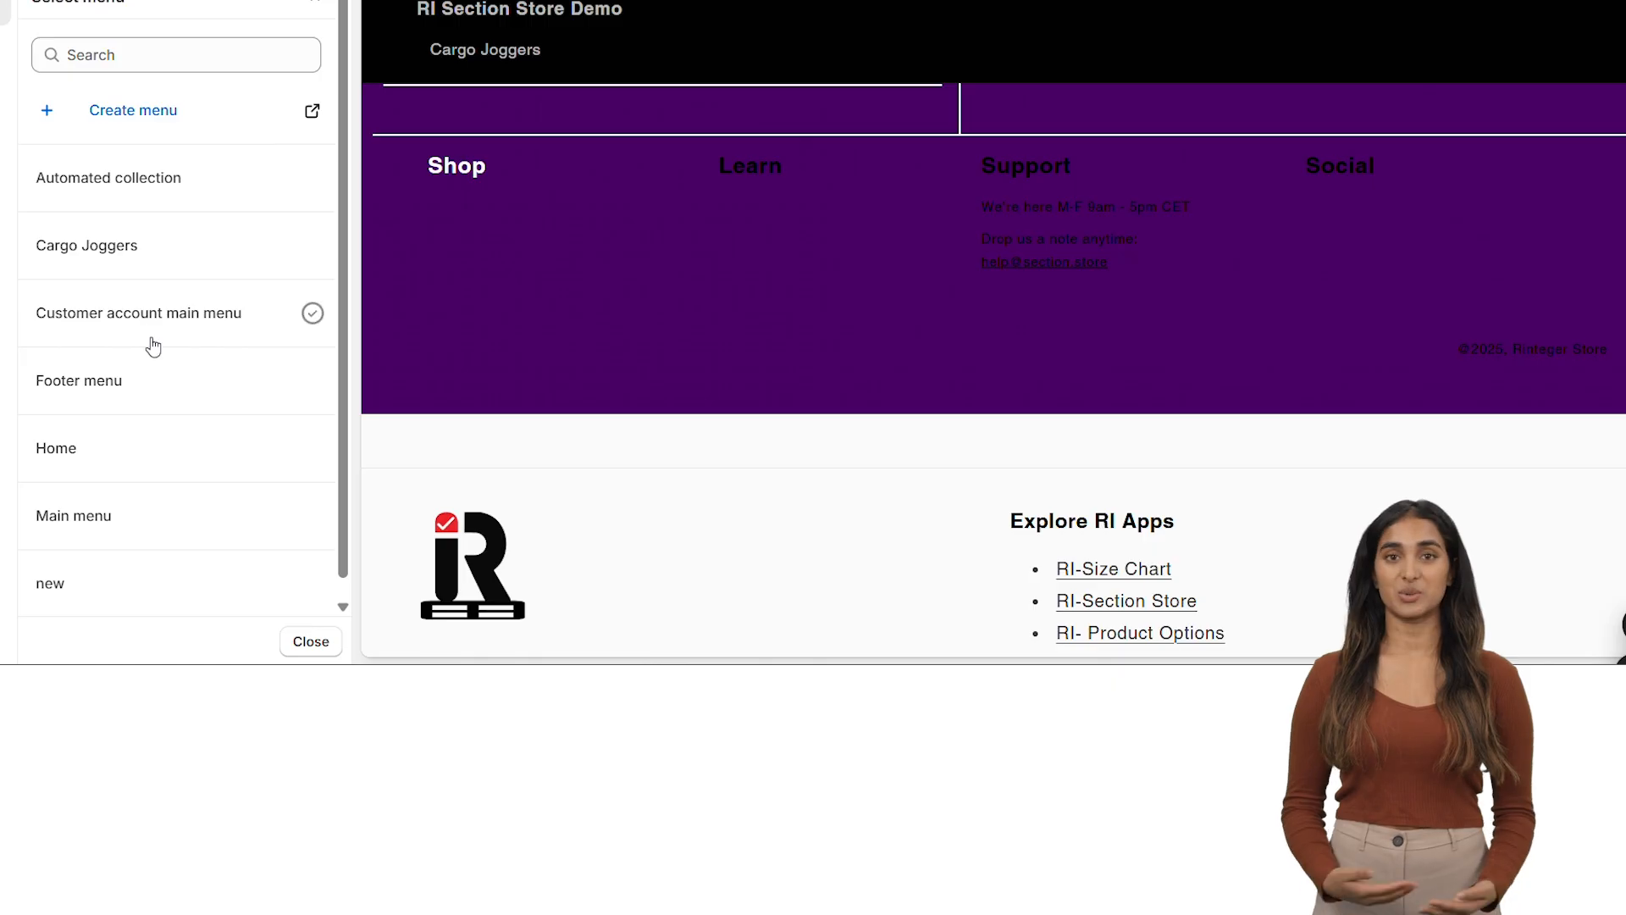
left_click(135, 388)
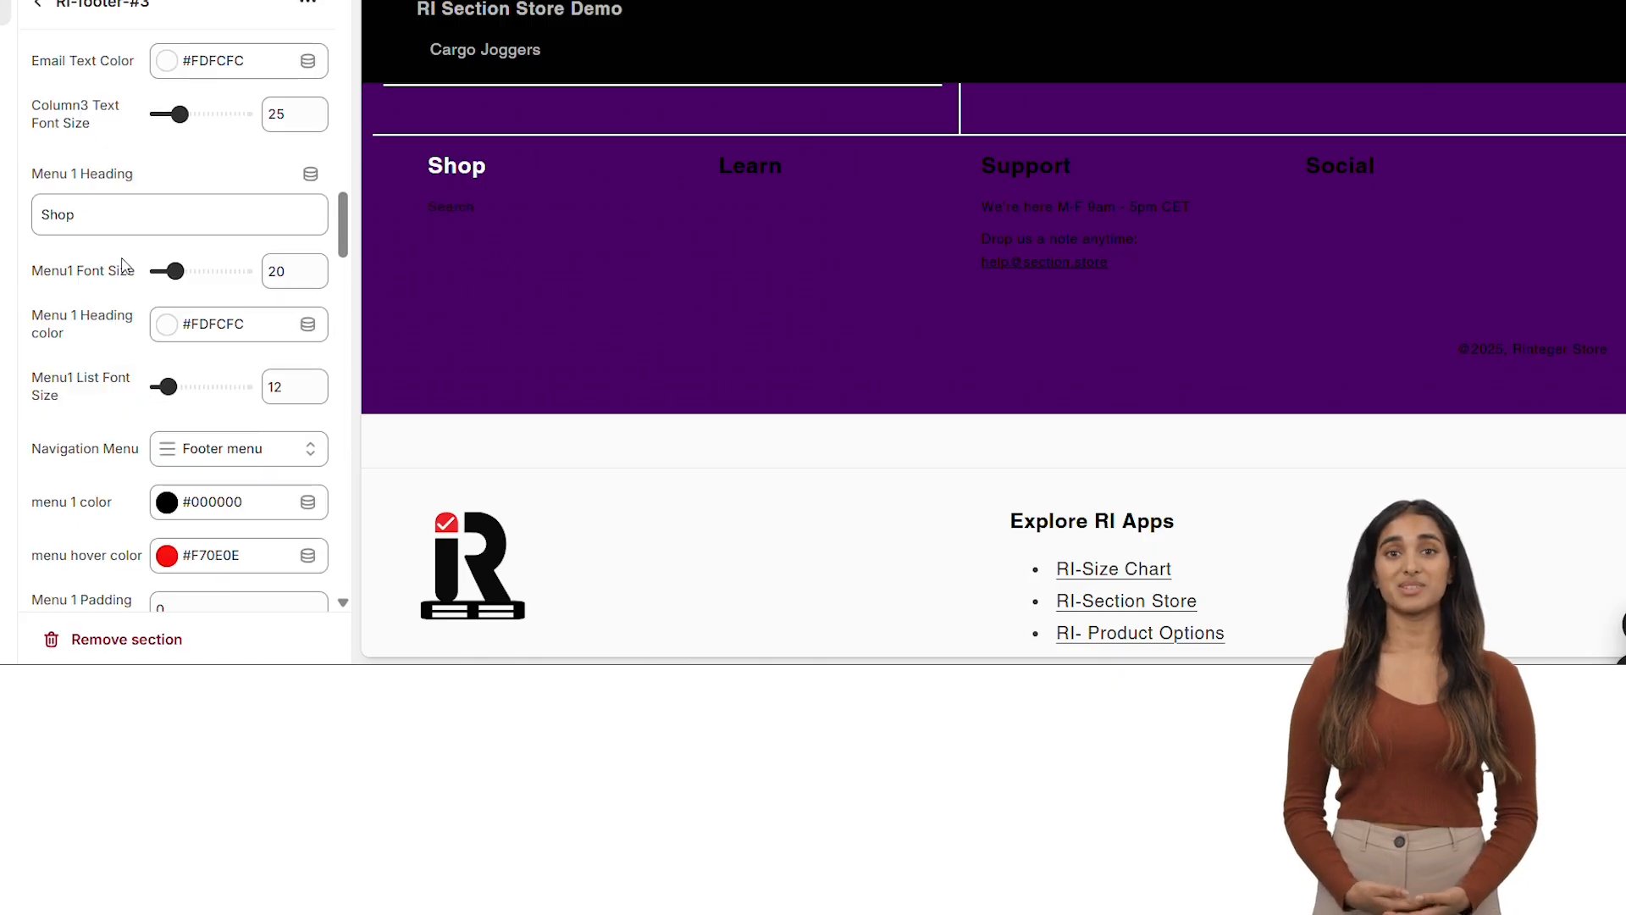
Set the menu 1 color for the Shop column's links to #FDFCFC
scroll(164, 387, "down", 2)
left_click(167, 356)
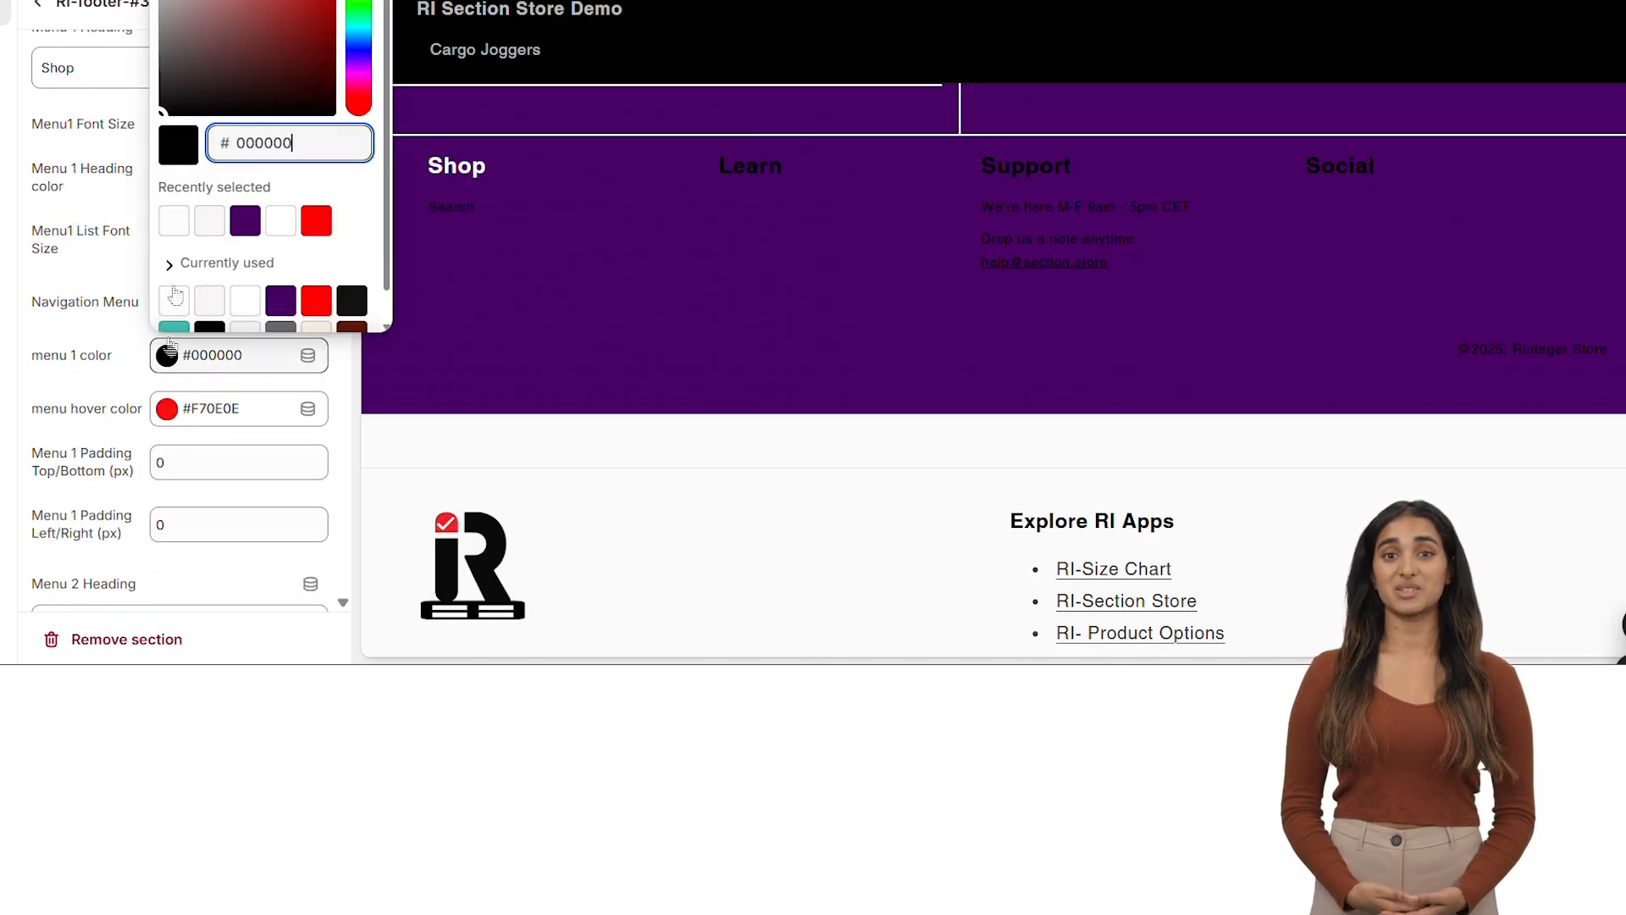
left_click(183, 222)
Set the Menu 2 Heading color to #FDFCFC and choose Home as the 2nd Navigation Menu
scroll(195, 516, "down", 3)
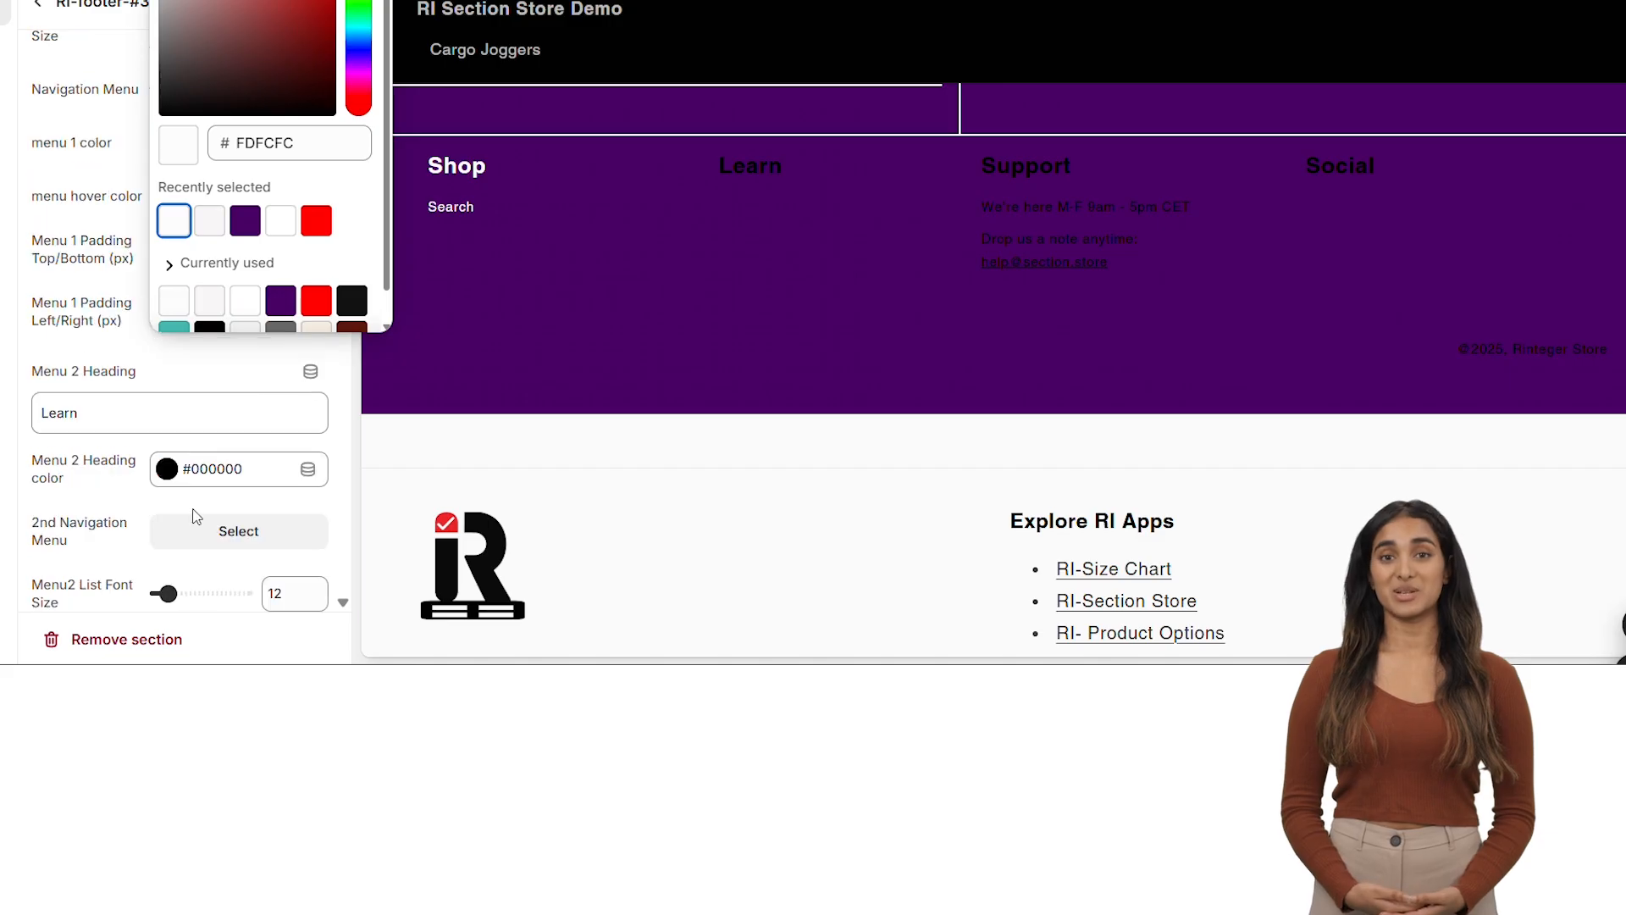
left_click(165, 470)
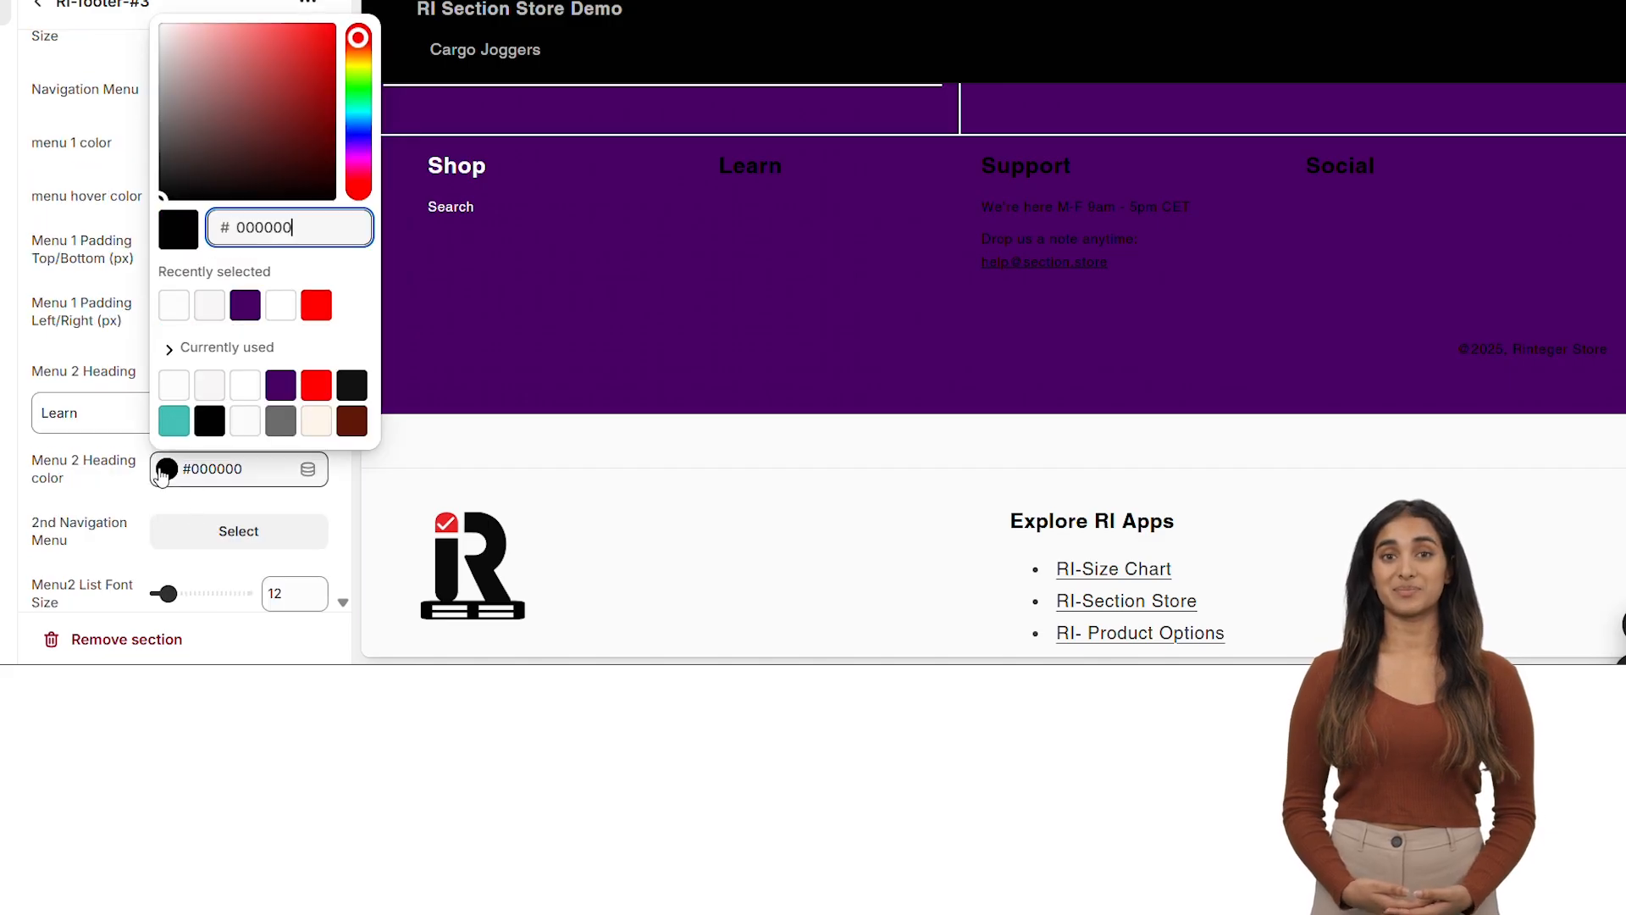
left_click(175, 385)
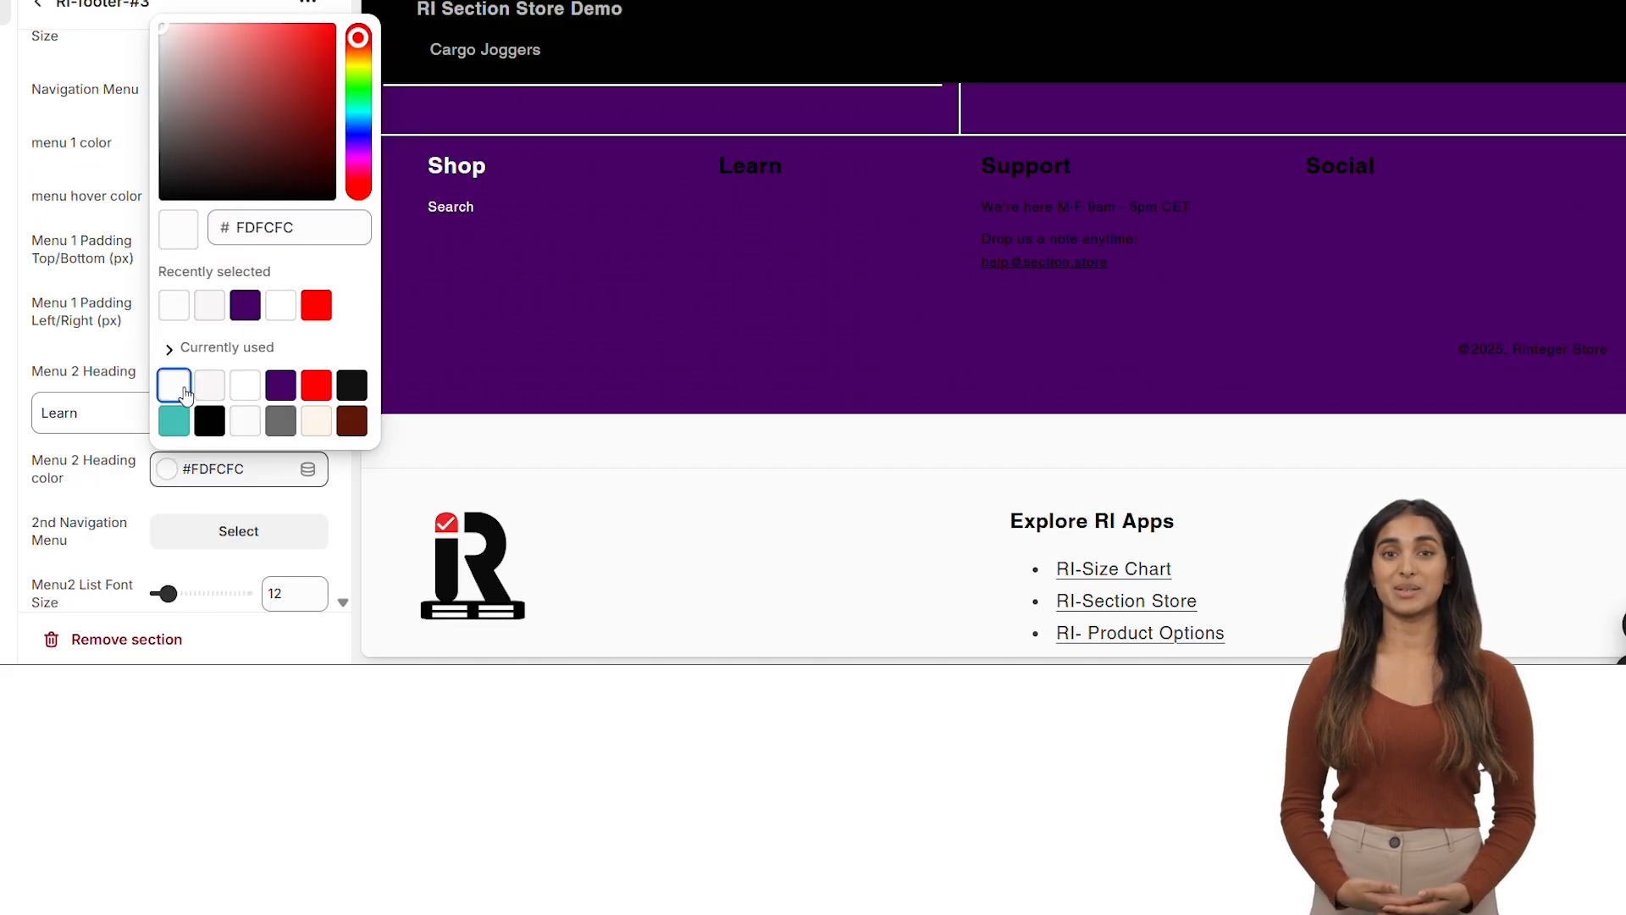
left_click(210, 532)
left_click(124, 458)
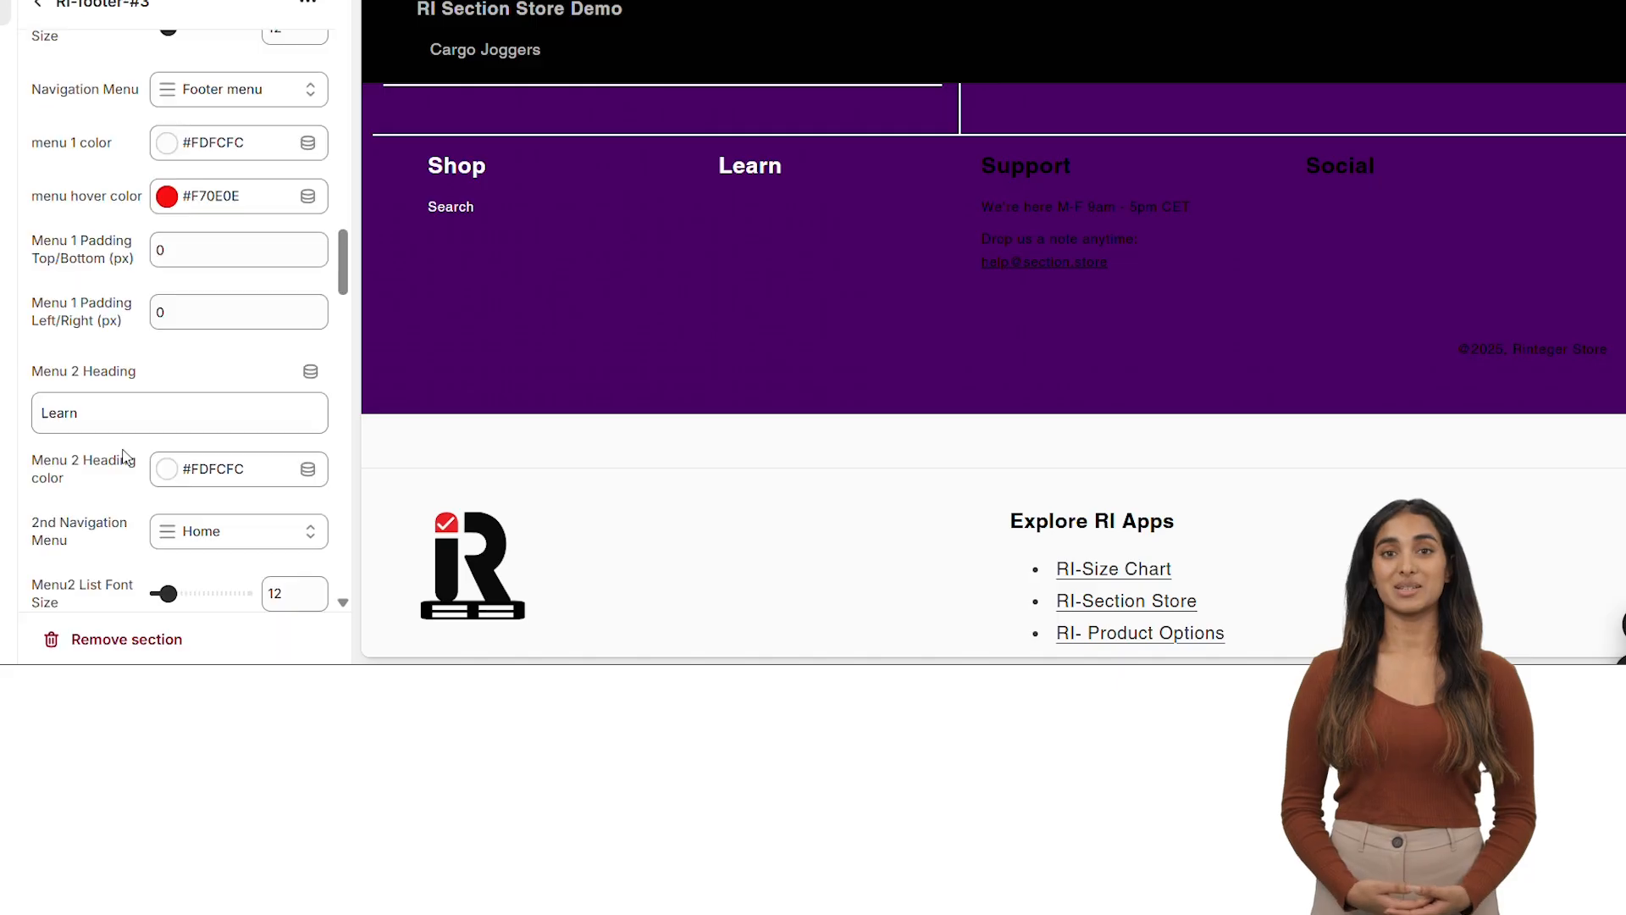
Set the 2nd Menu Text Color for the Learn column's links to #F9F7F7
scroll(188, 527, "down", 3)
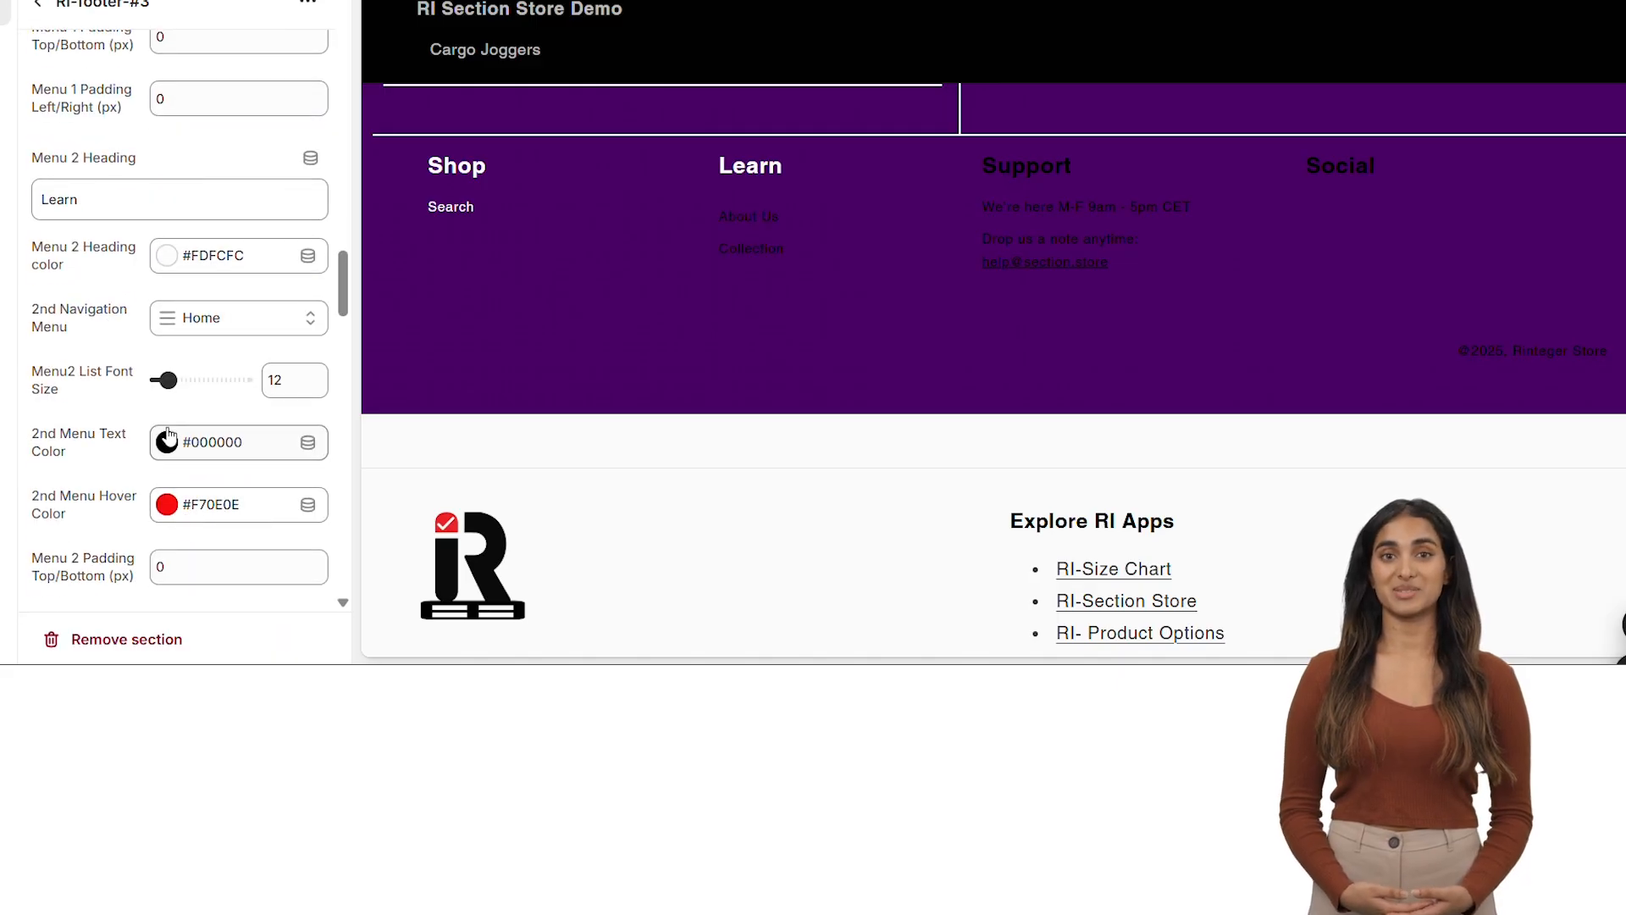
scroll(169, 436, "down", 1)
left_click(167, 357)
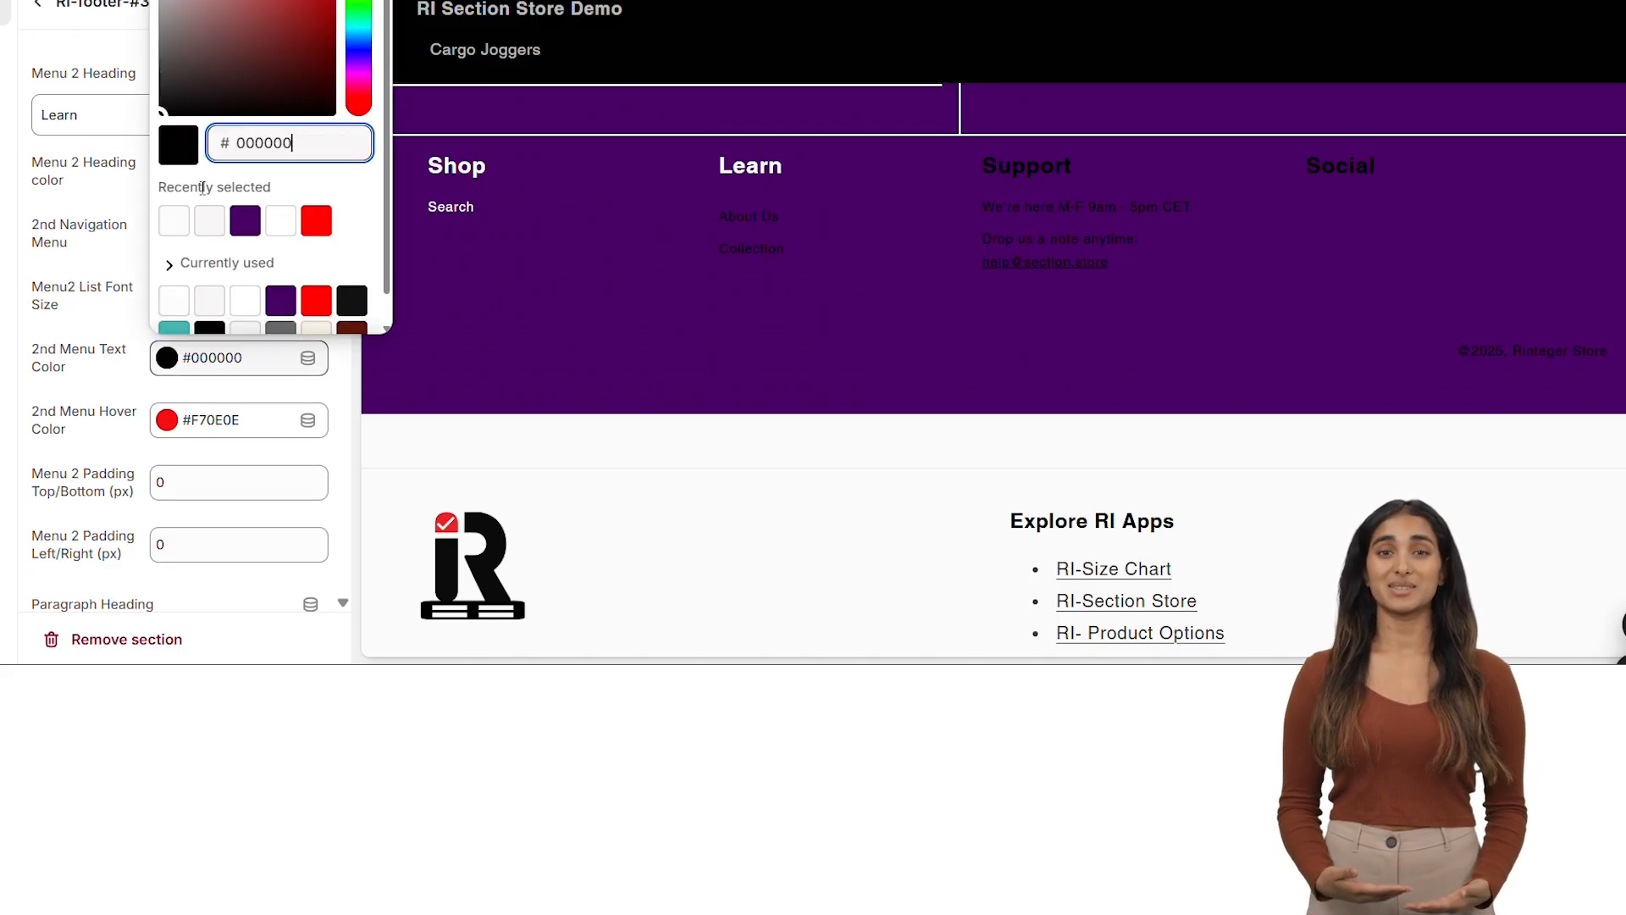
left_click(204, 215)
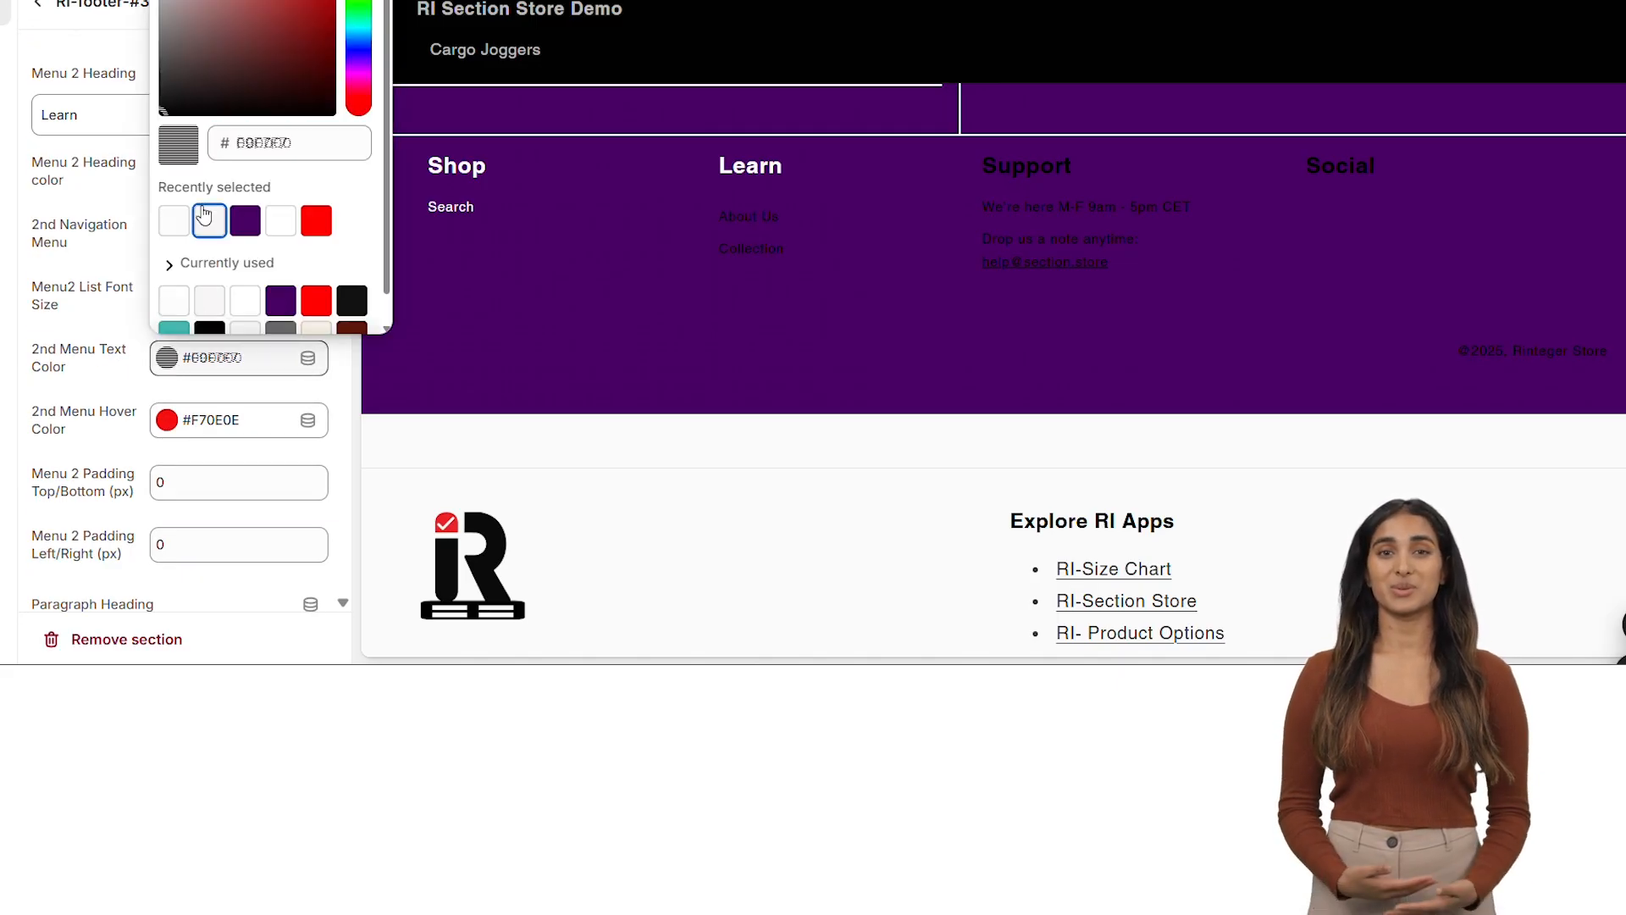
left_click(119, 454)
Set the Paragraph Heading color for the Support column to #FDFCFC
scroll(119, 454, "down", 2)
scroll(174, 468, "down", 3)
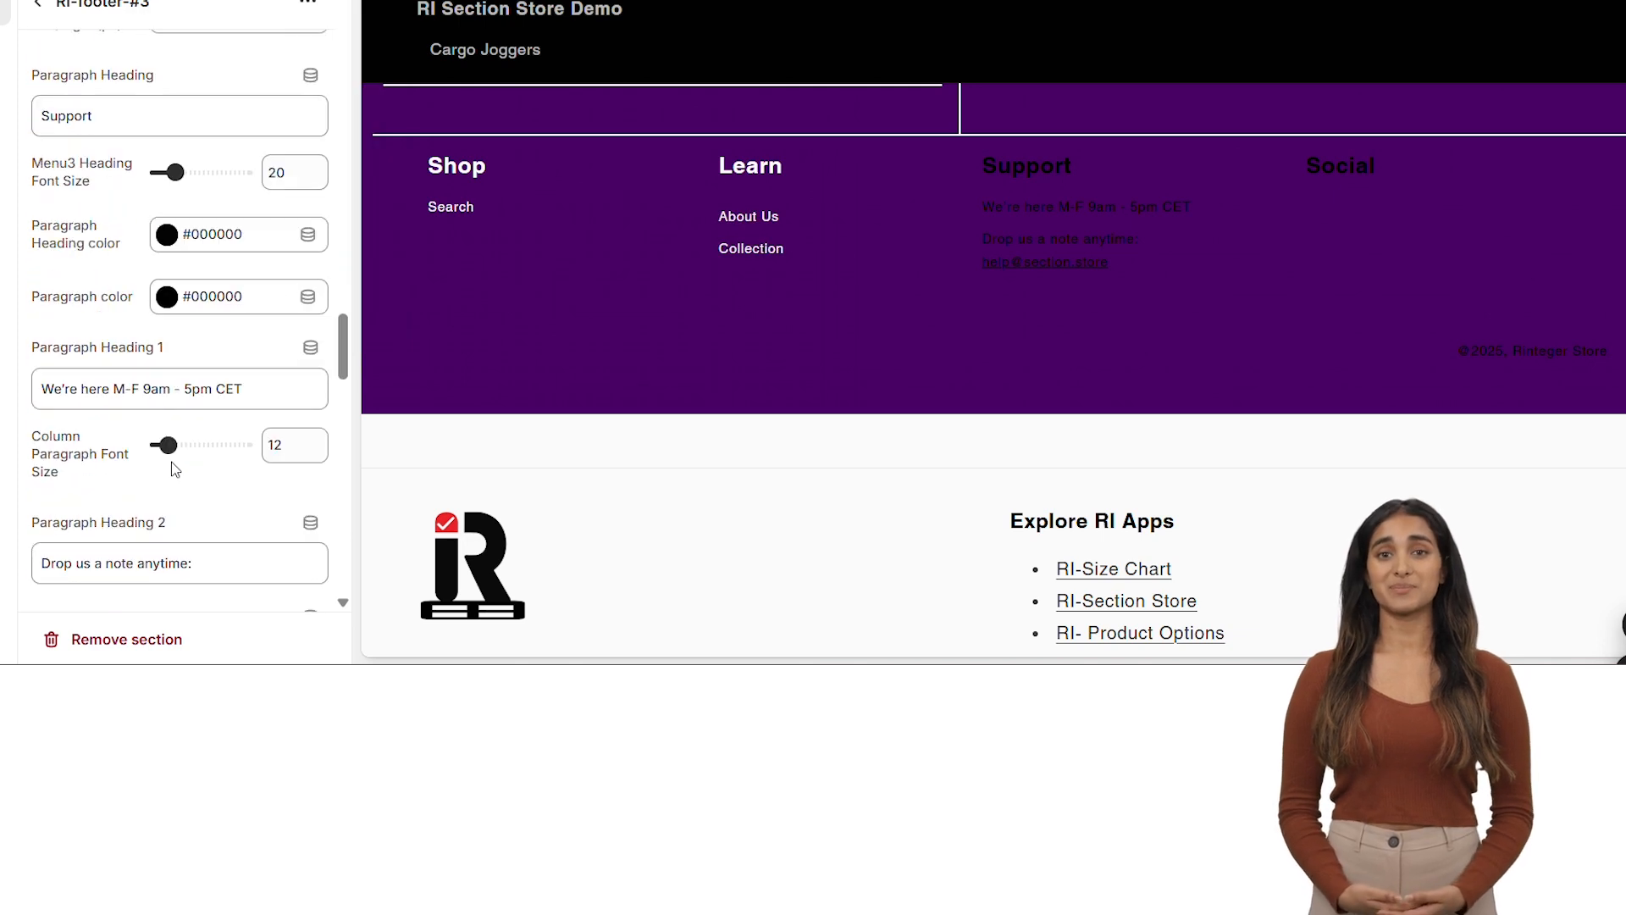
left_click(167, 236)
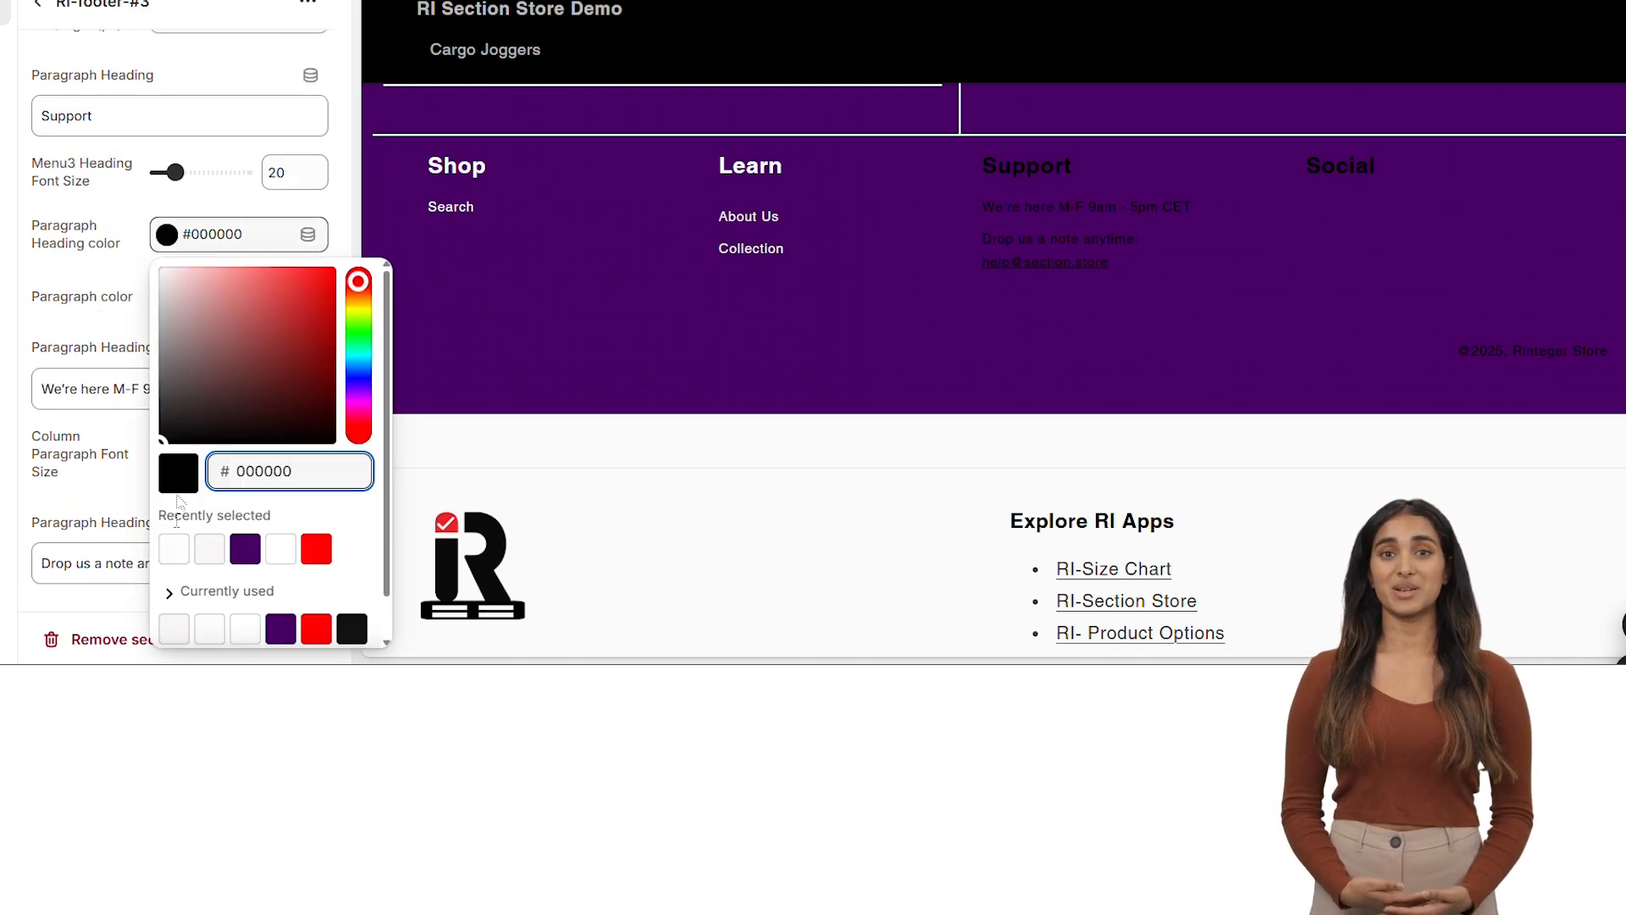
left_click(174, 549)
left_click(99, 501)
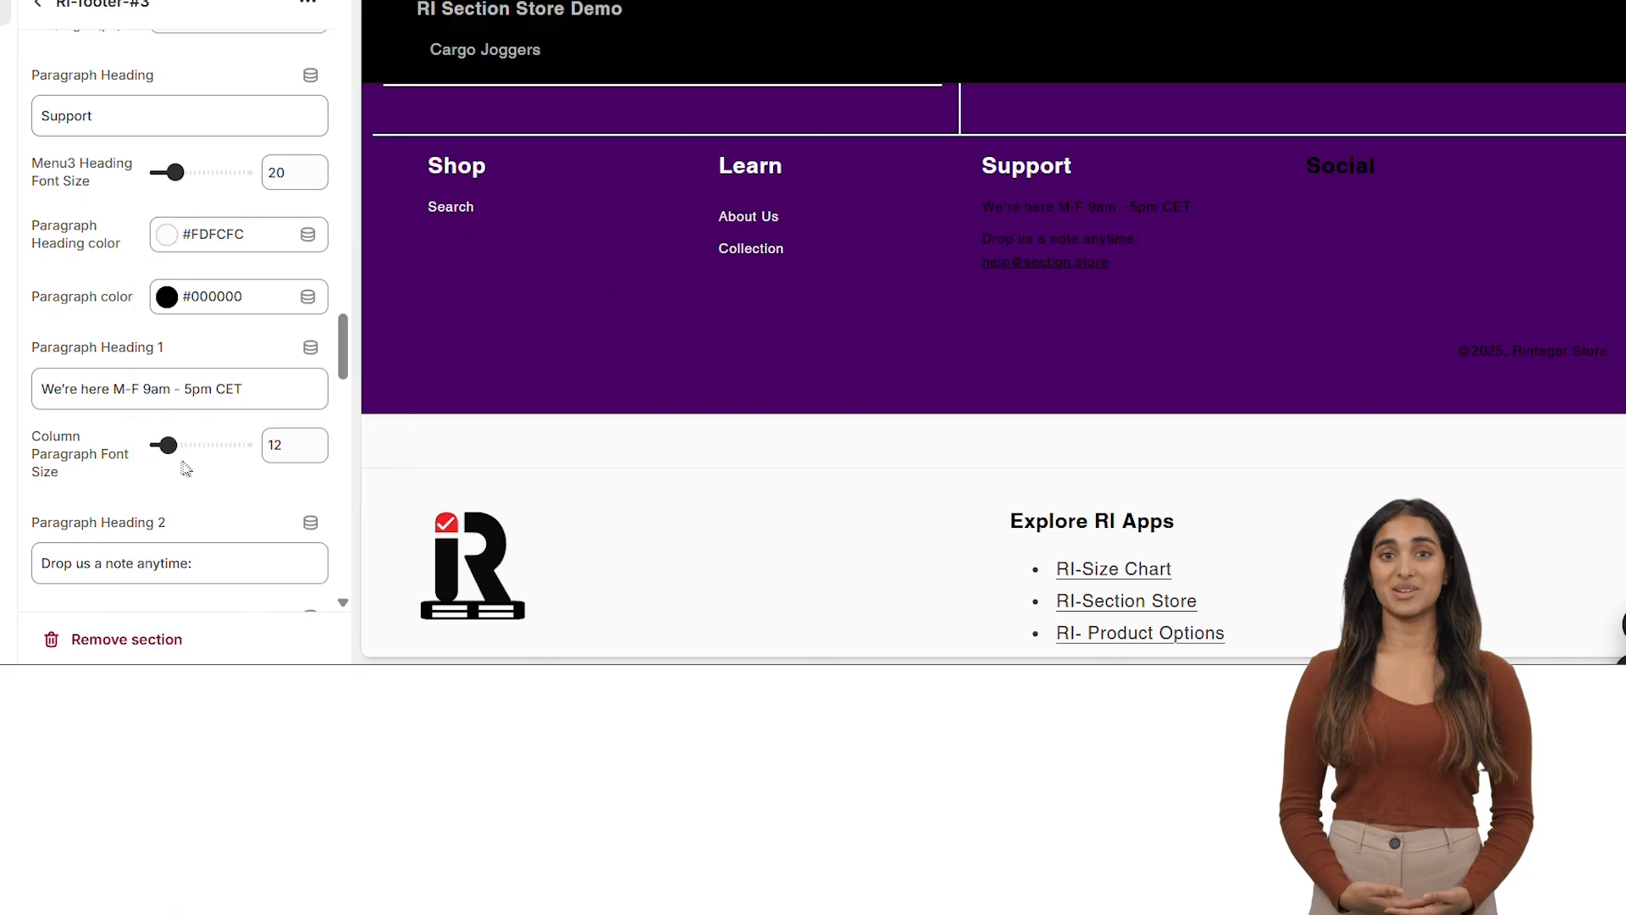
Set the Paragraph color for the Support column's text to #FDFCFC
left_click(166, 297)
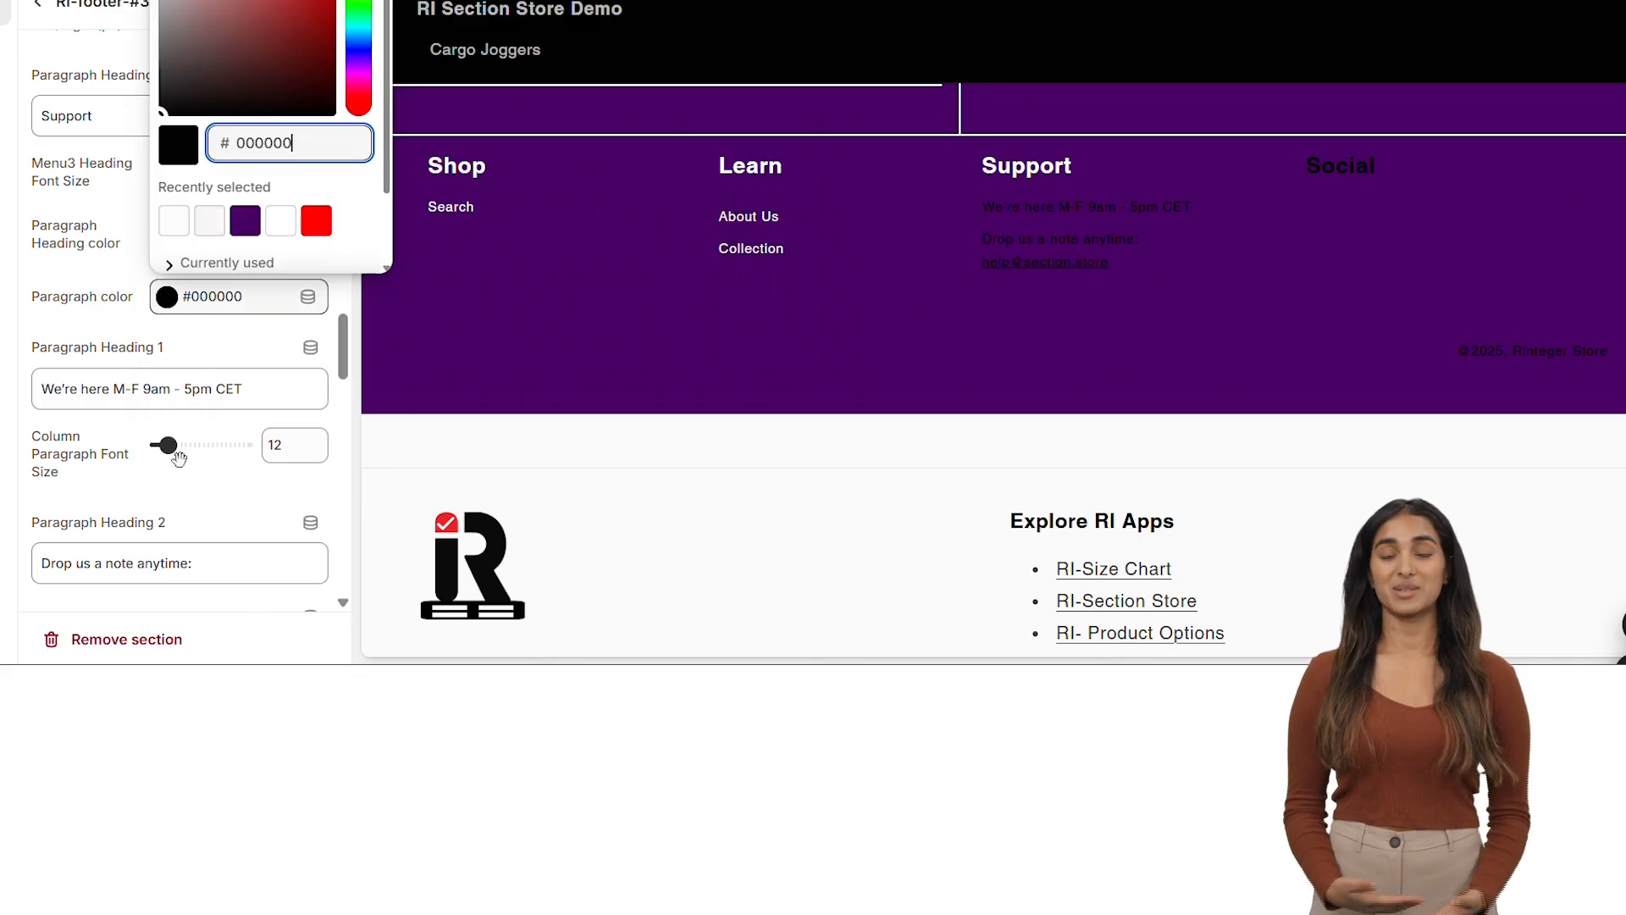
left_click(186, 225)
left_click(148, 512)
Set the Icon Heading color for the Social column to #FDFCFC
scroll(148, 511, "down", 3)
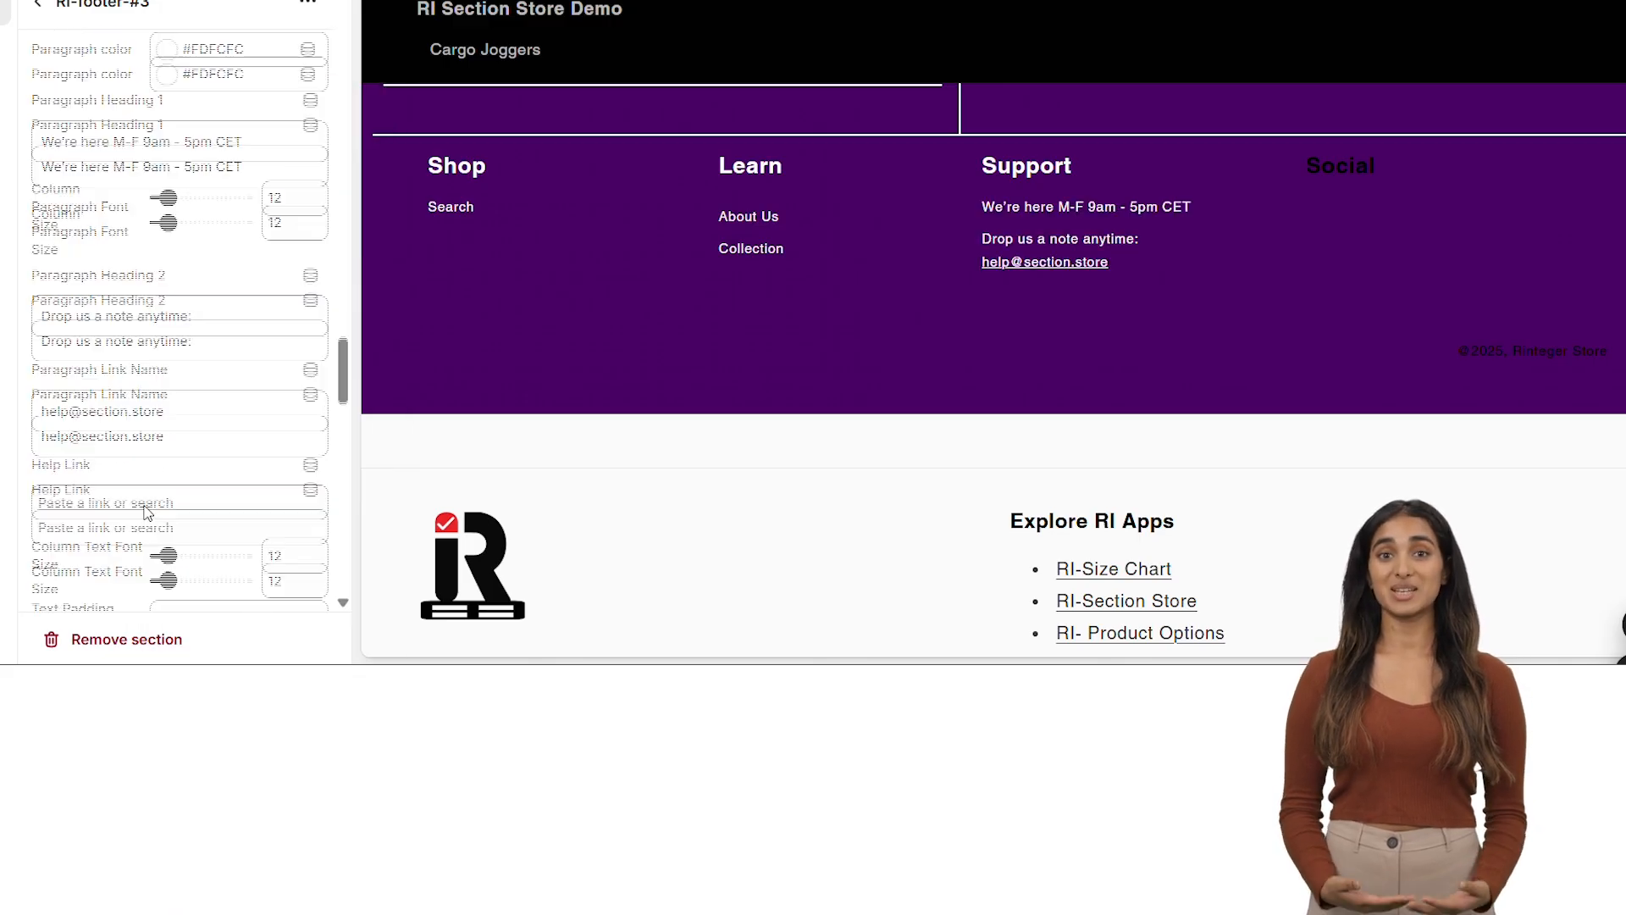
scroll(148, 513, "down", 3)
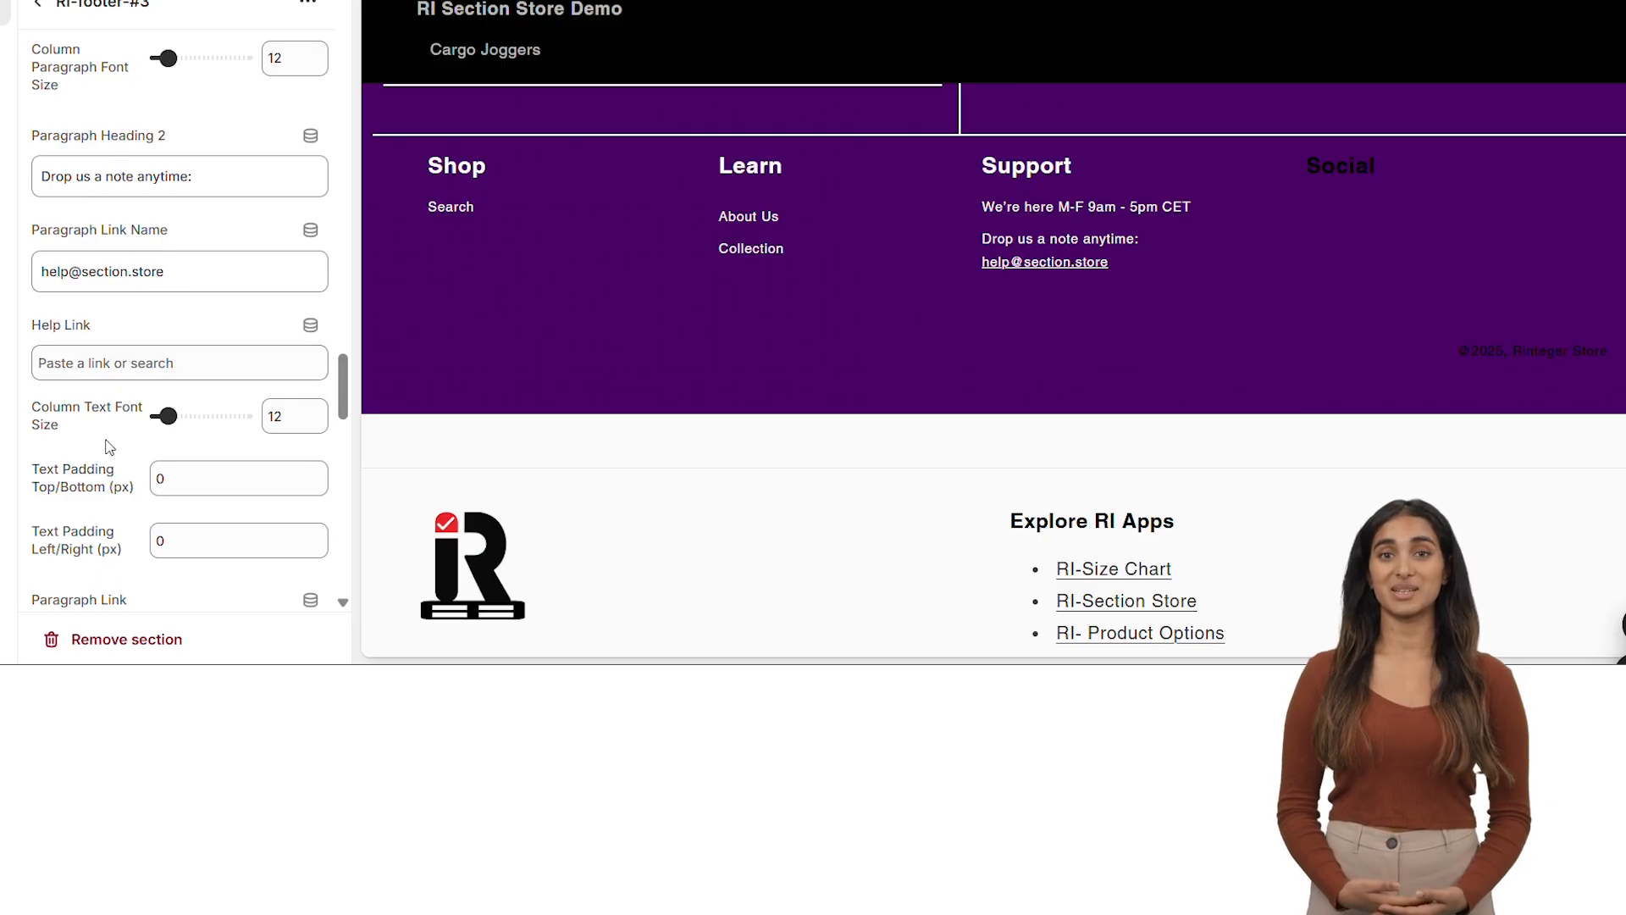
scroll(107, 447, "down", 2)
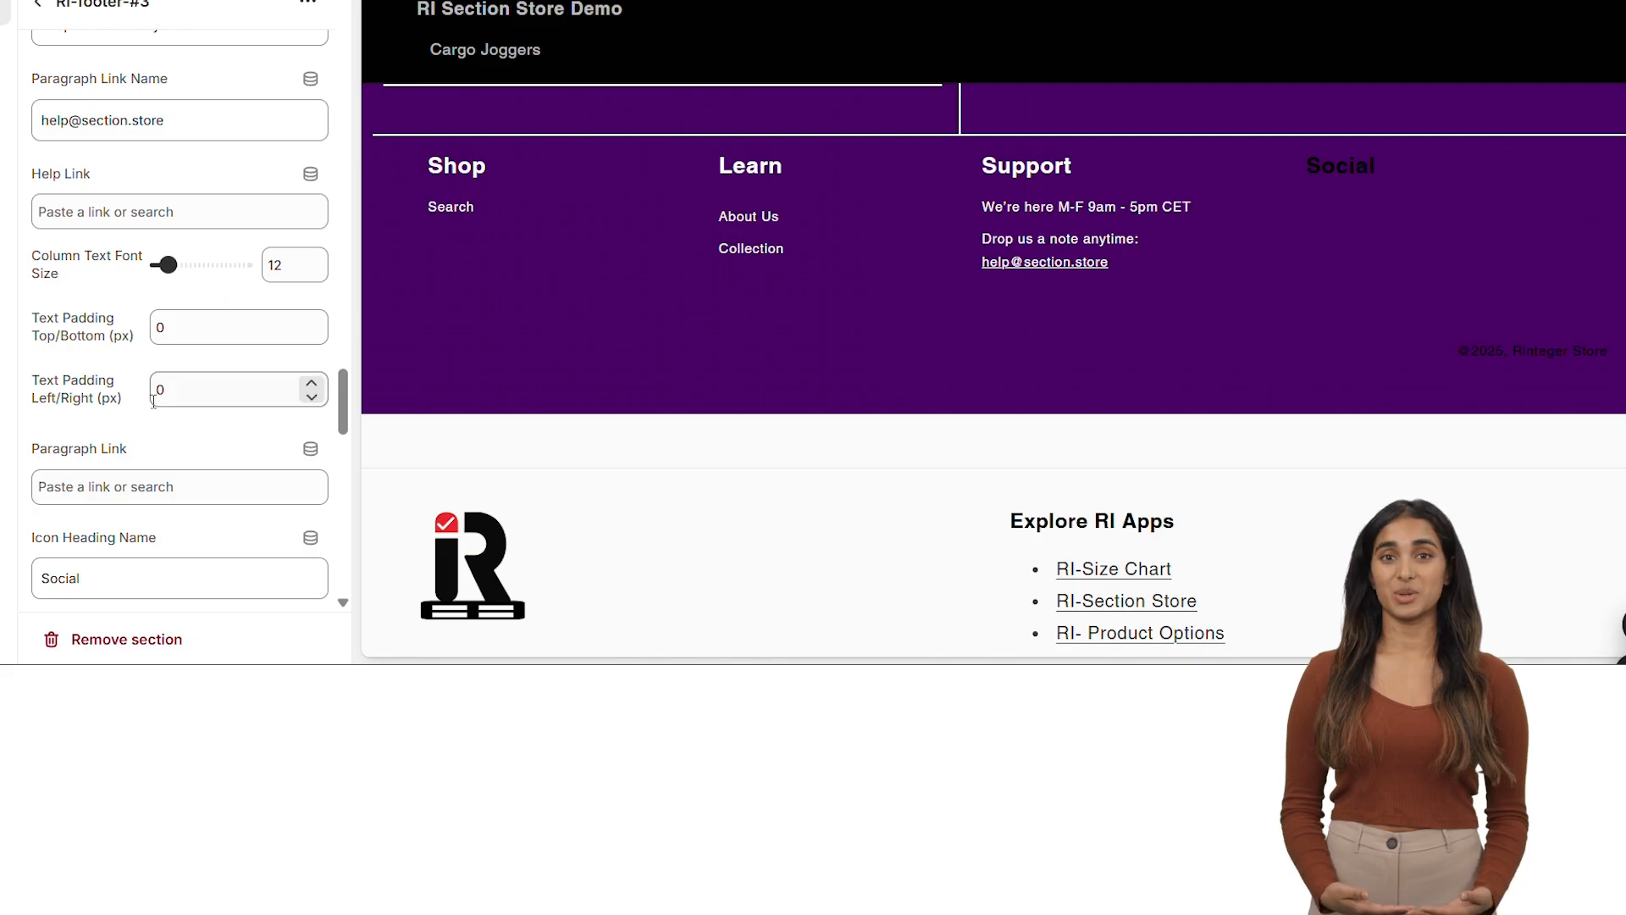
scroll(61, 294, "down", 2)
scroll(157, 351, "down", 4)
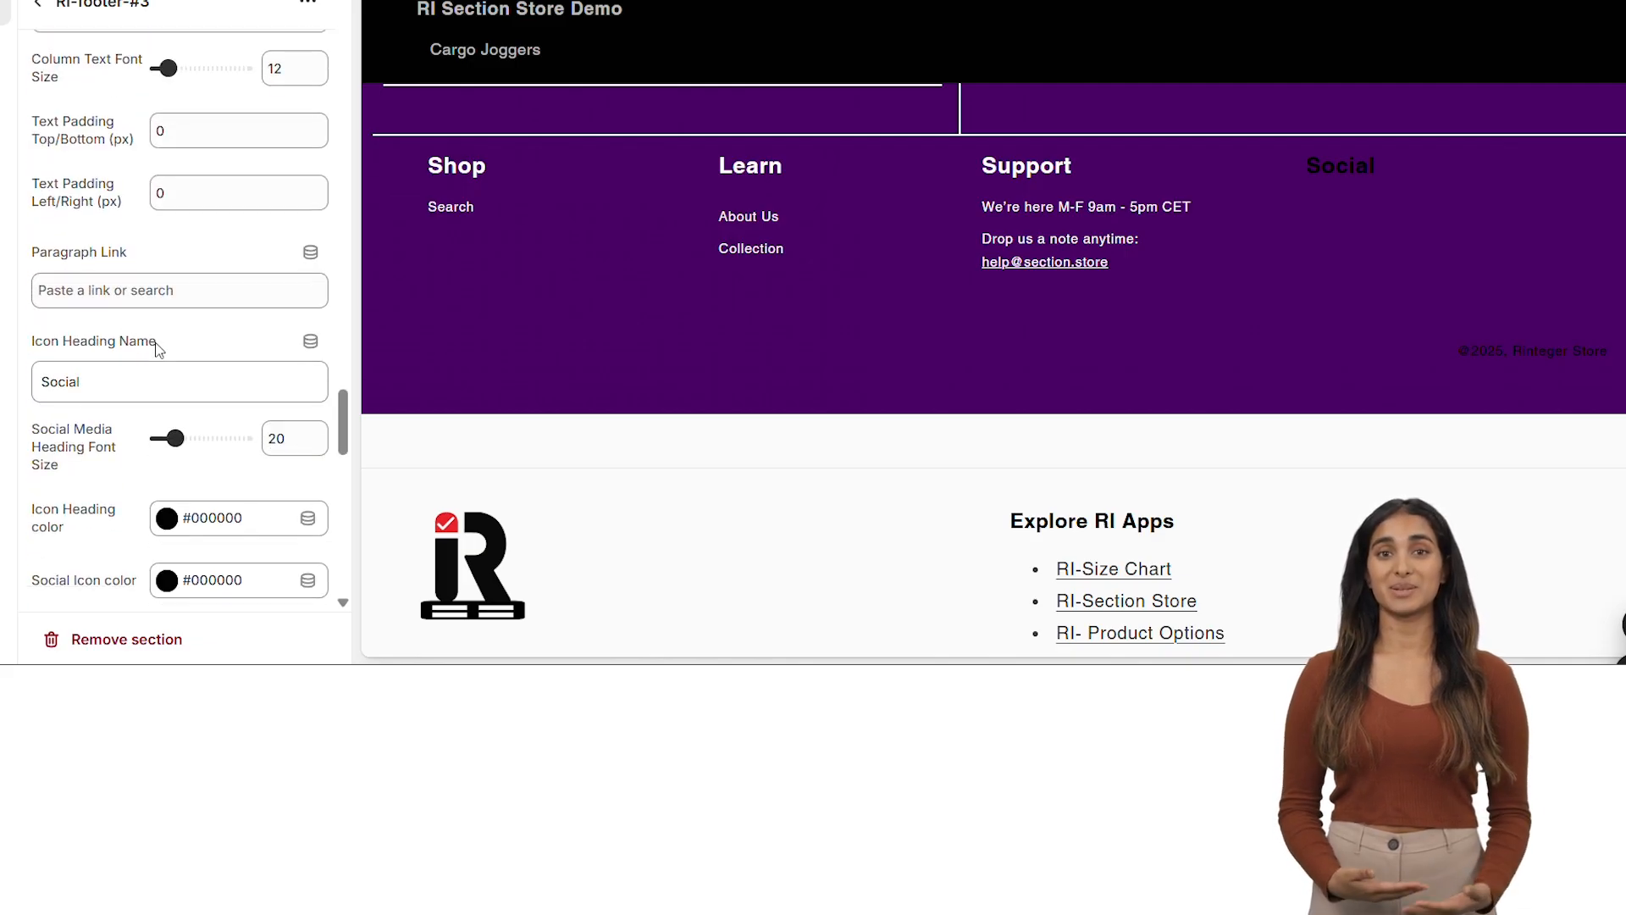
scroll(158, 349, "down", 1)
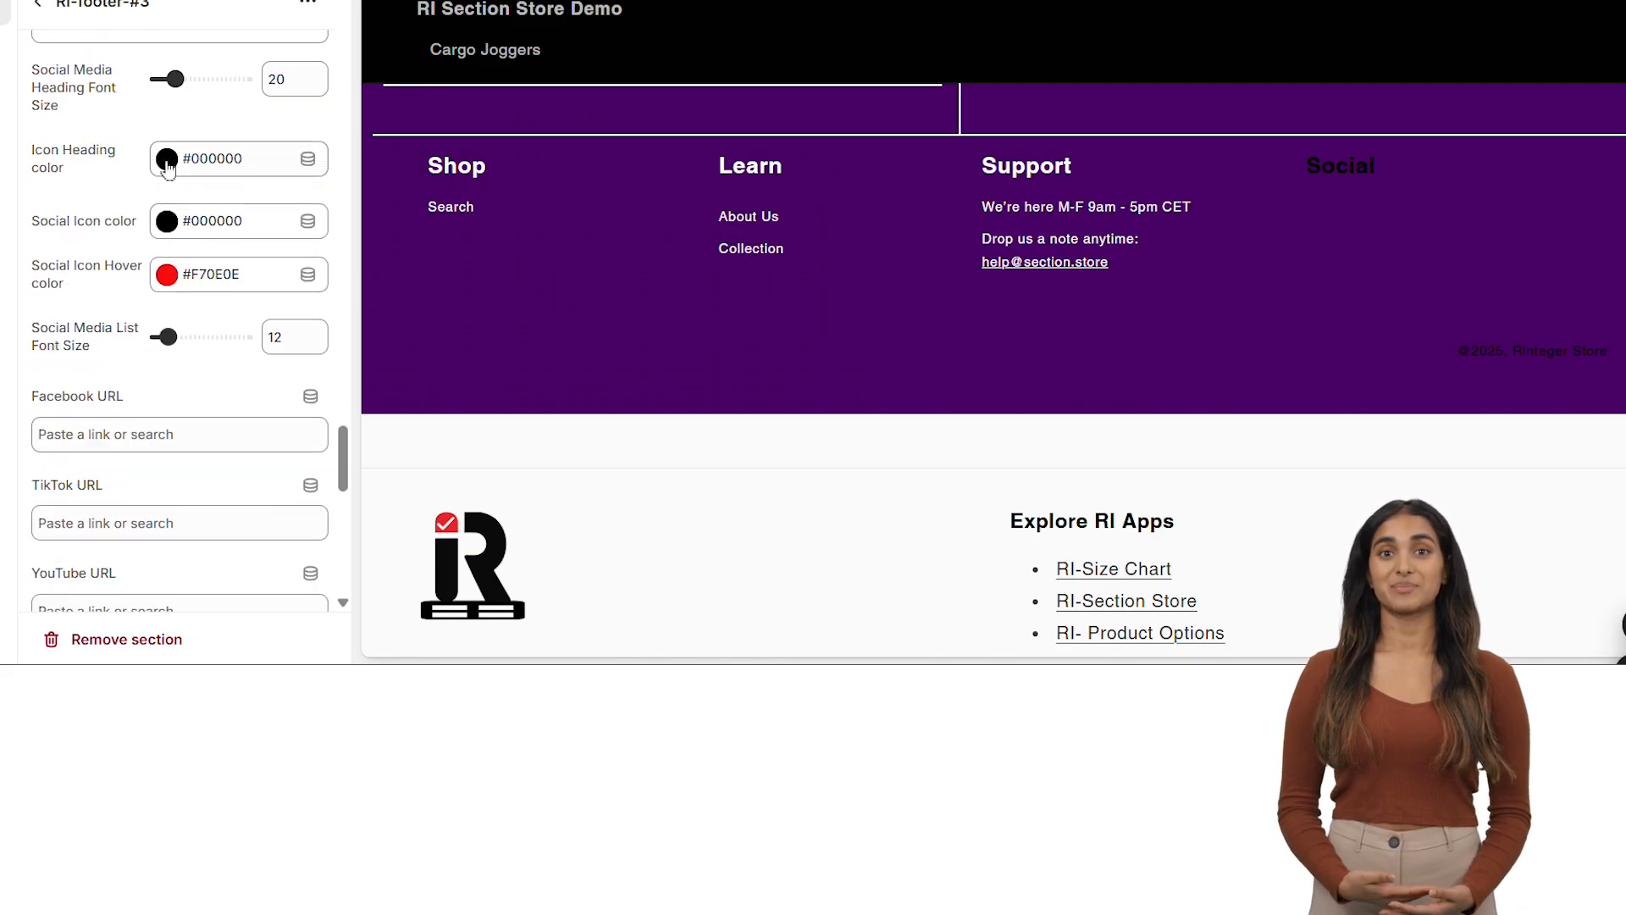
left_click(166, 160)
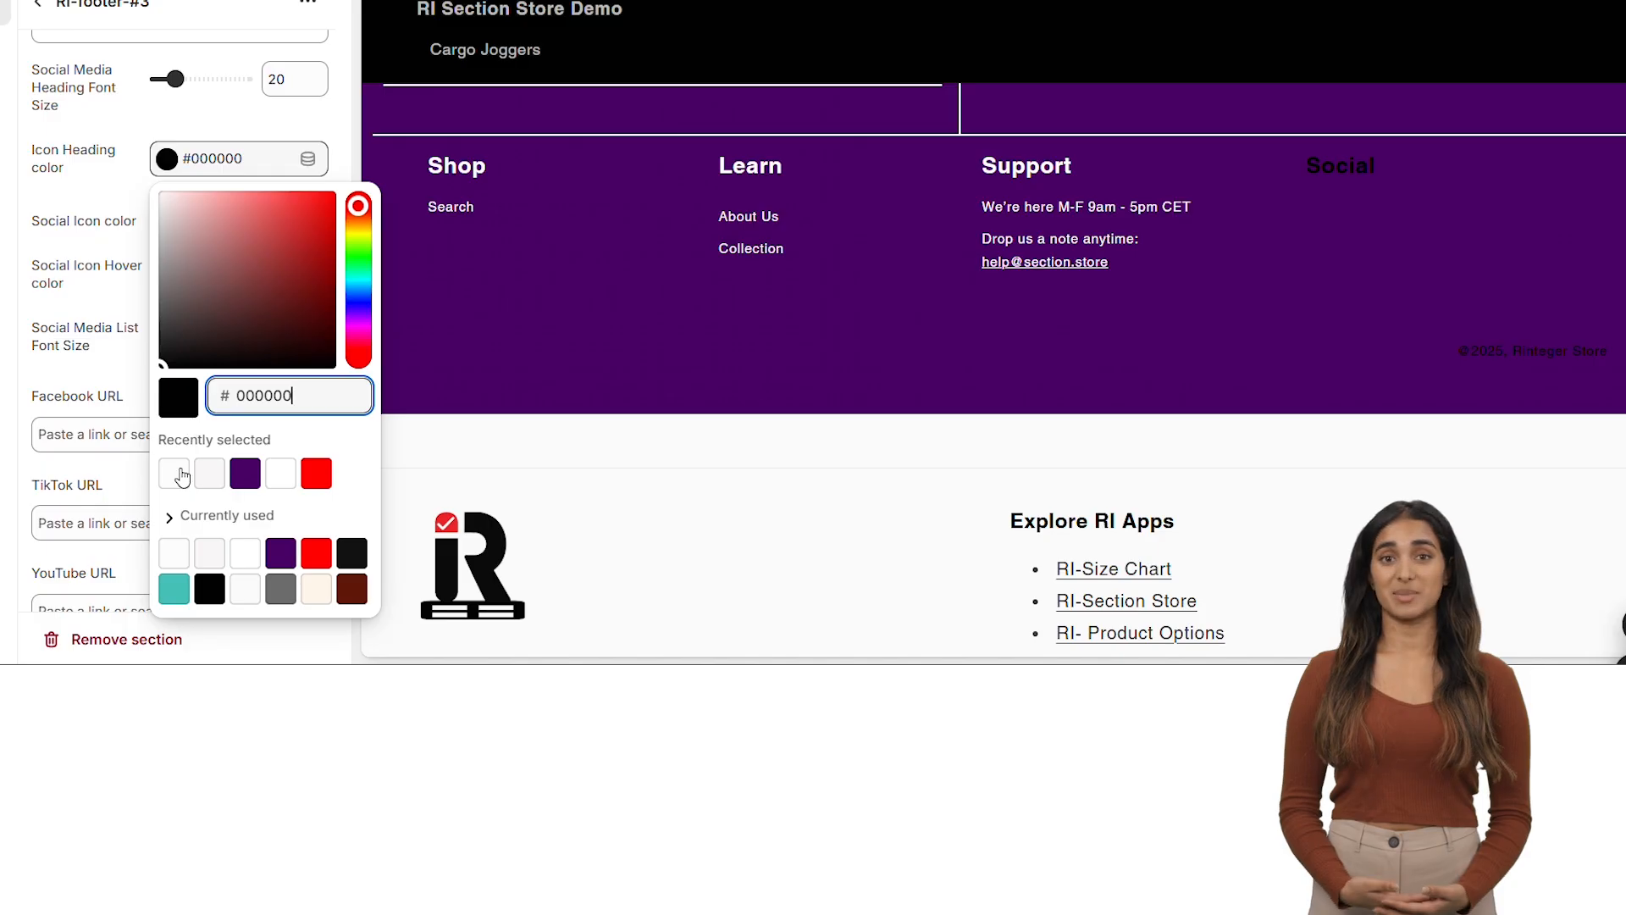
left_click(174, 473)
left_click(81, 378)
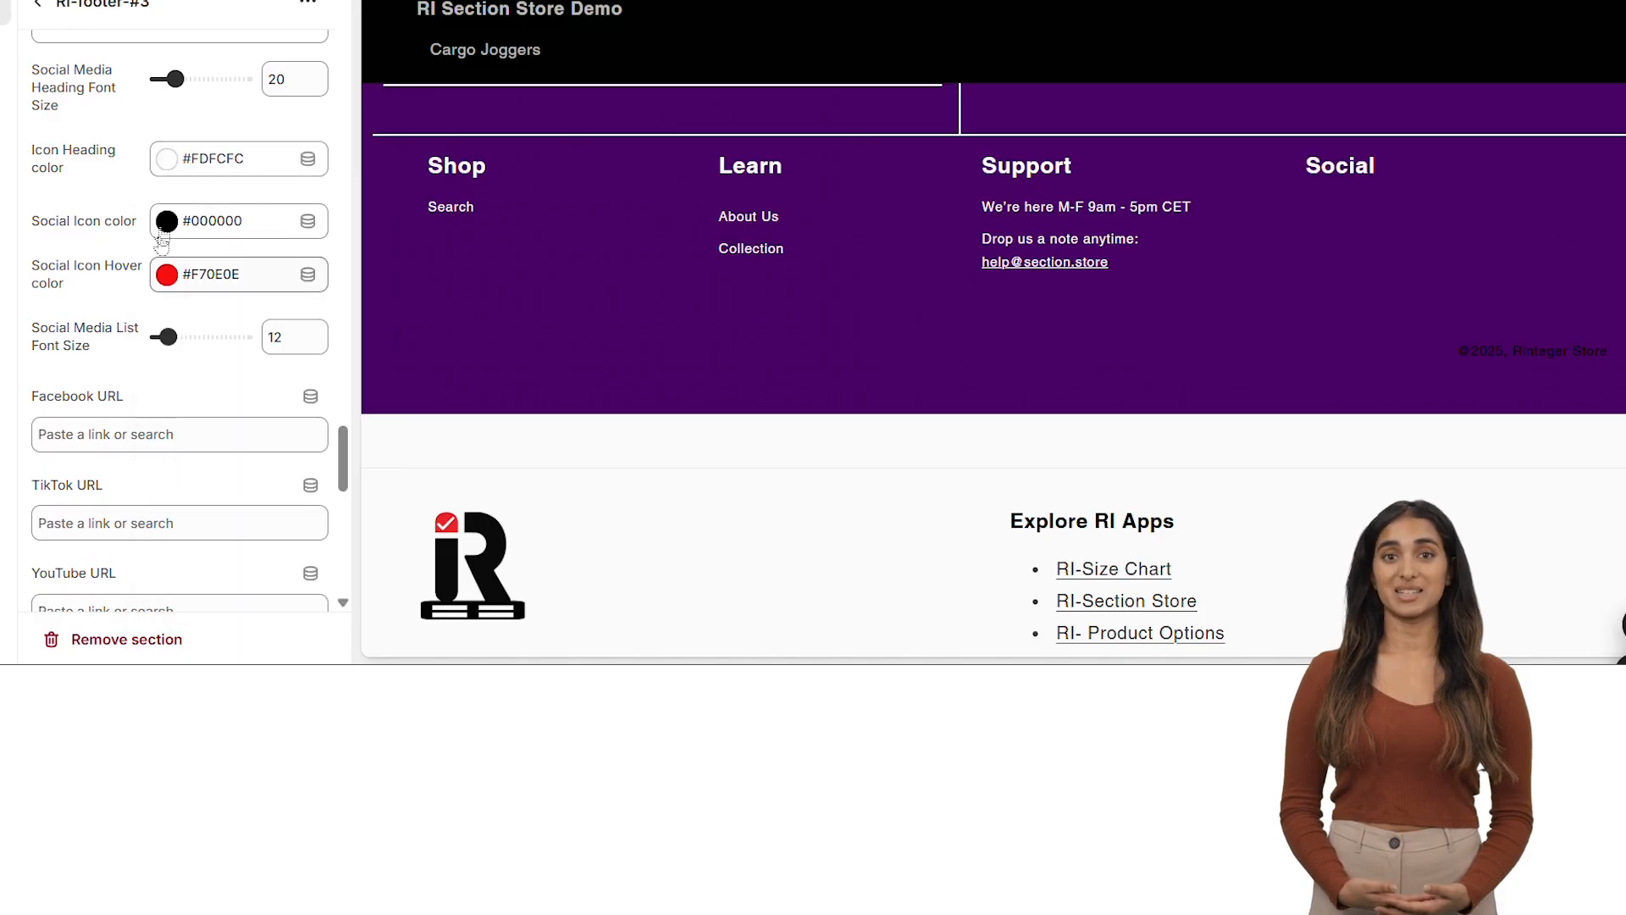
Set the Social Icon color in the social media settings to #FDFCFC
left_click(167, 221)
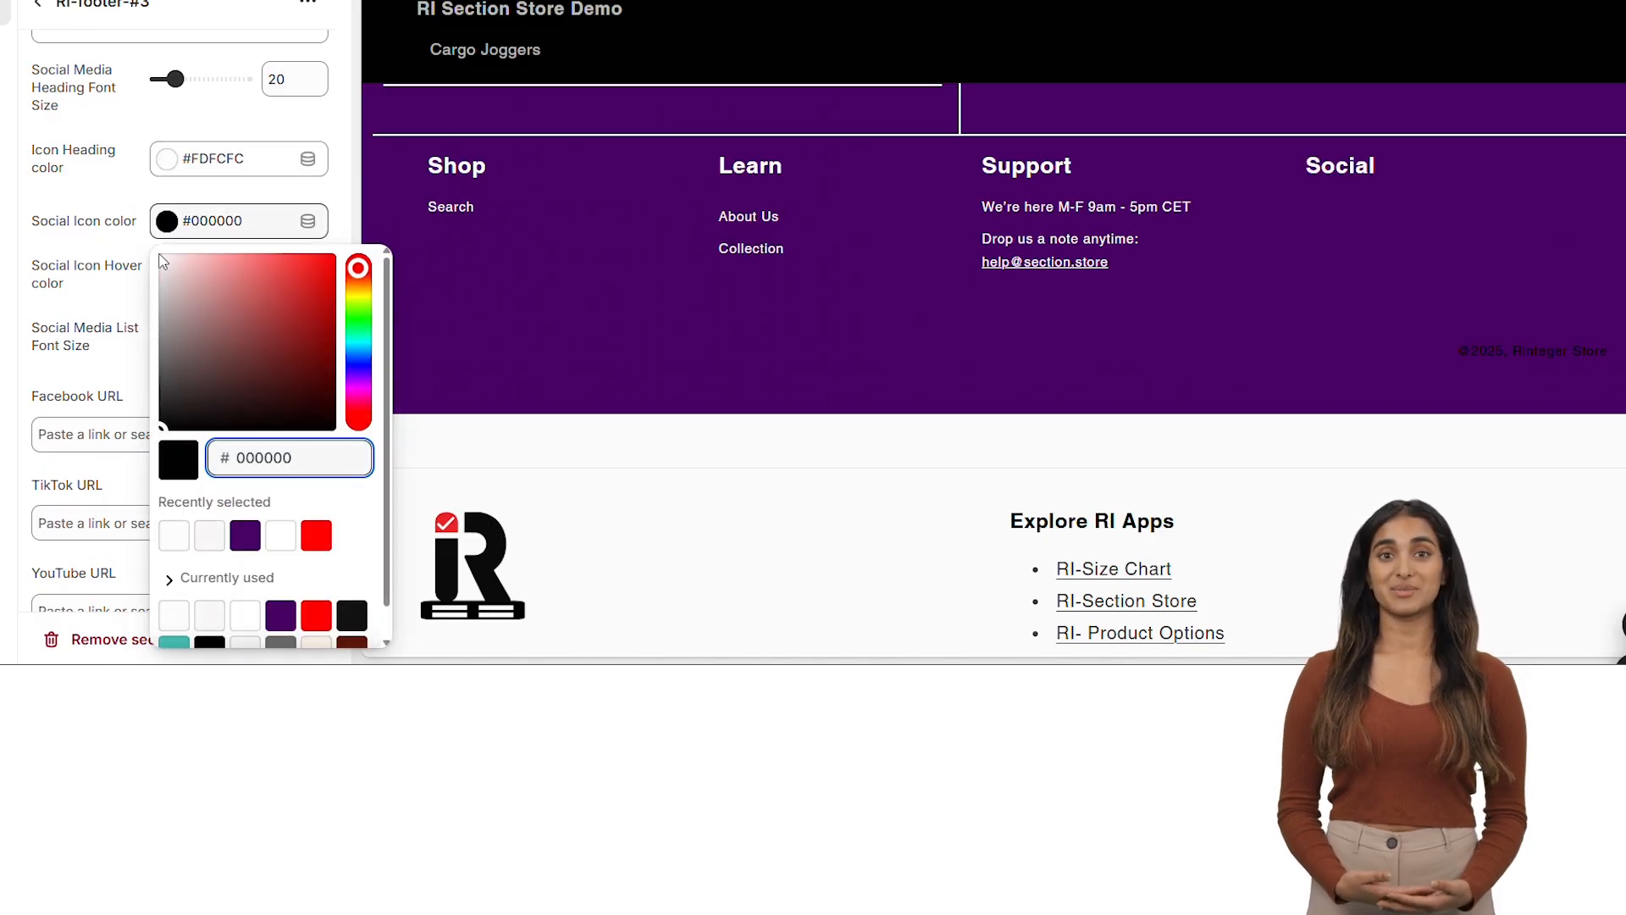
left_click(172, 532)
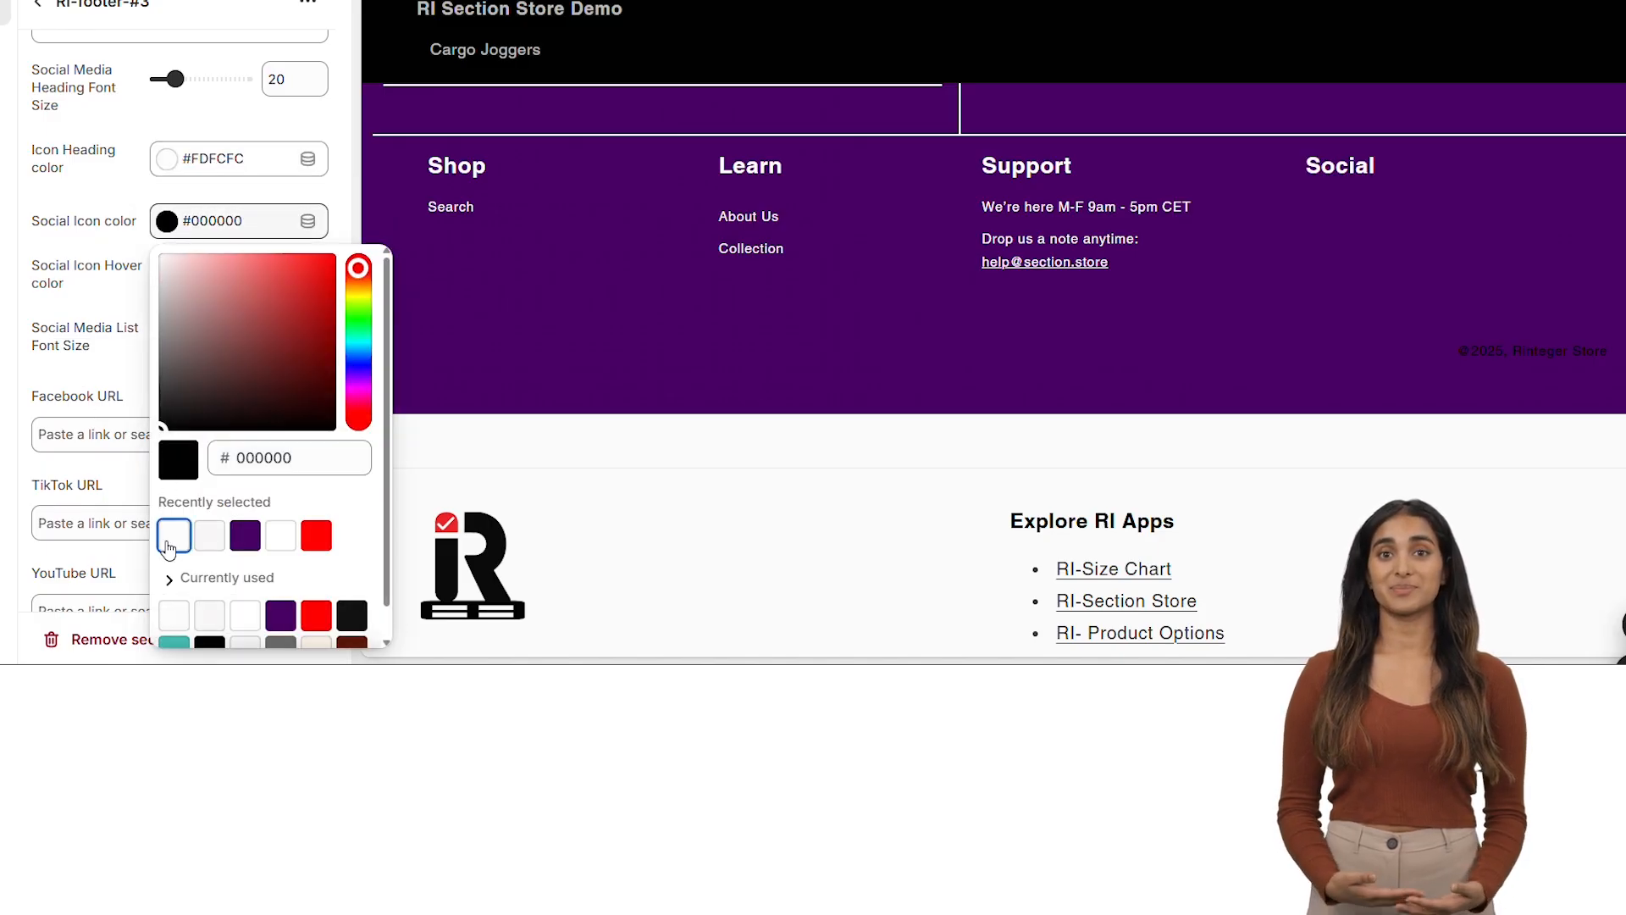
left_click(100, 374)
Set both the Facebook URL and the TikTok URL to the placeholder link #
scroll(100, 374, "down", 1)
left_click(82, 308)
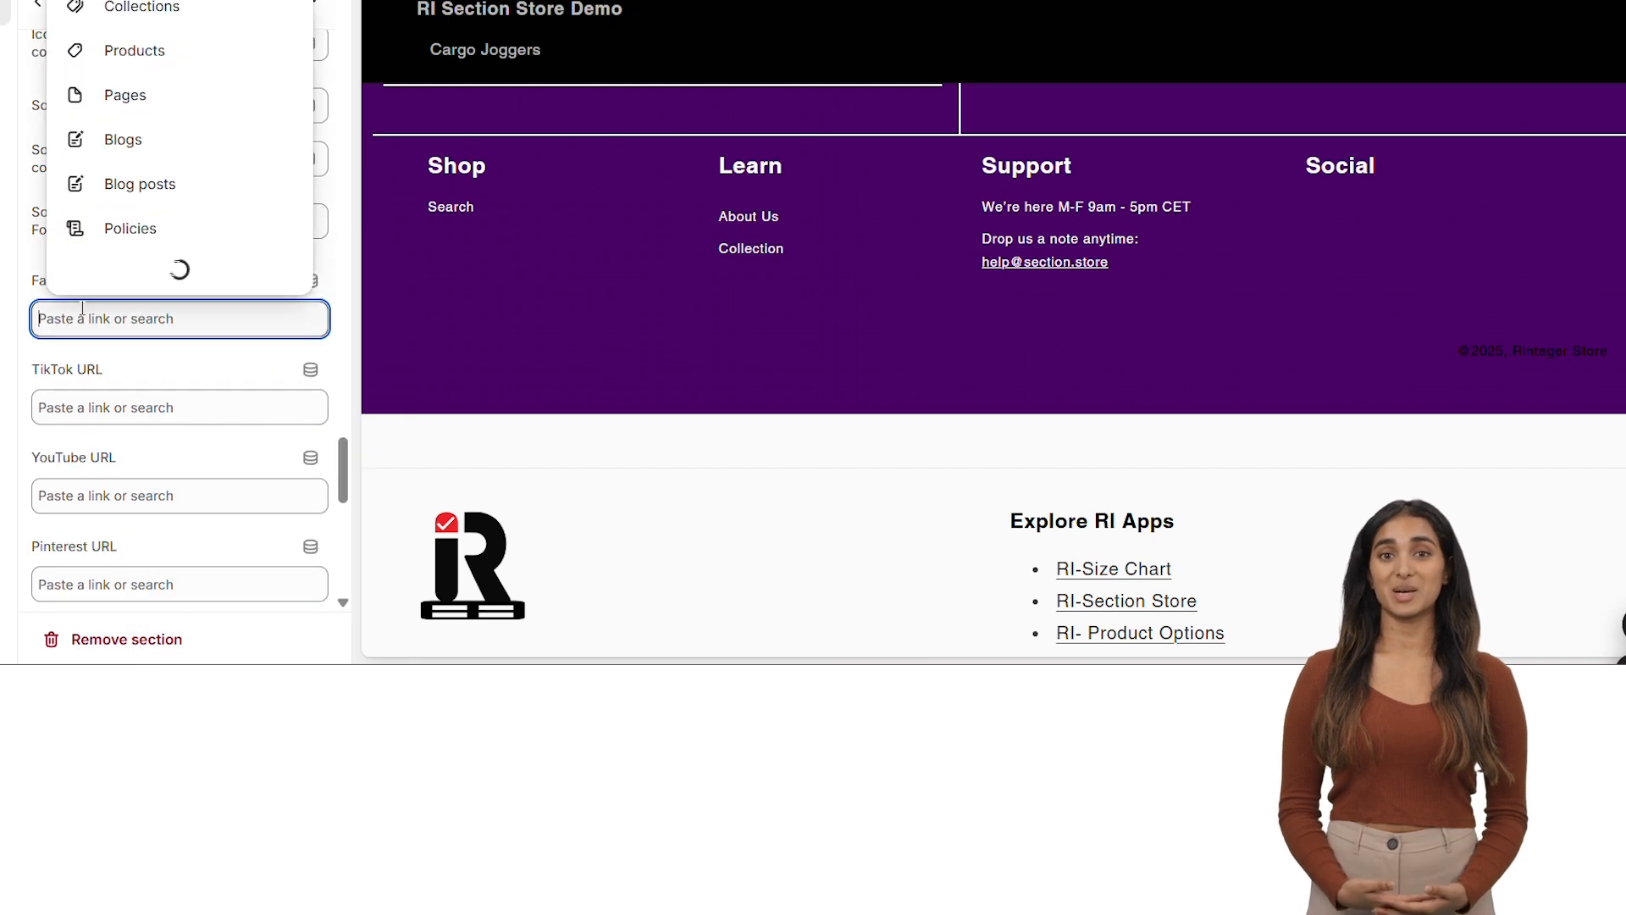
type("#")
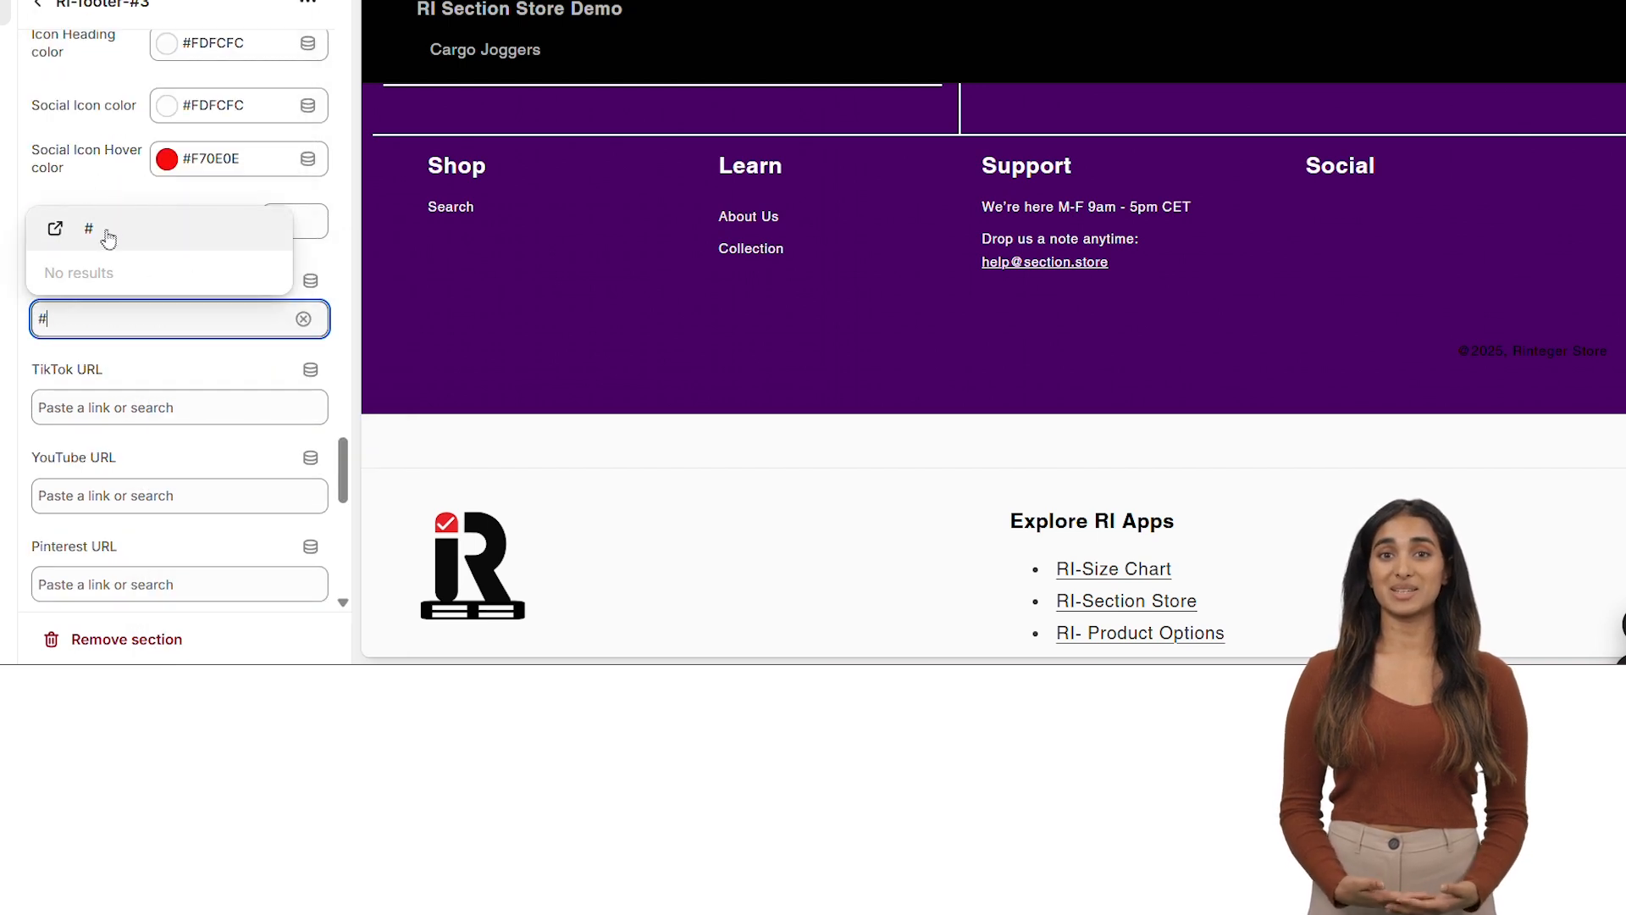
left_click(103, 233)
left_click(118, 407)
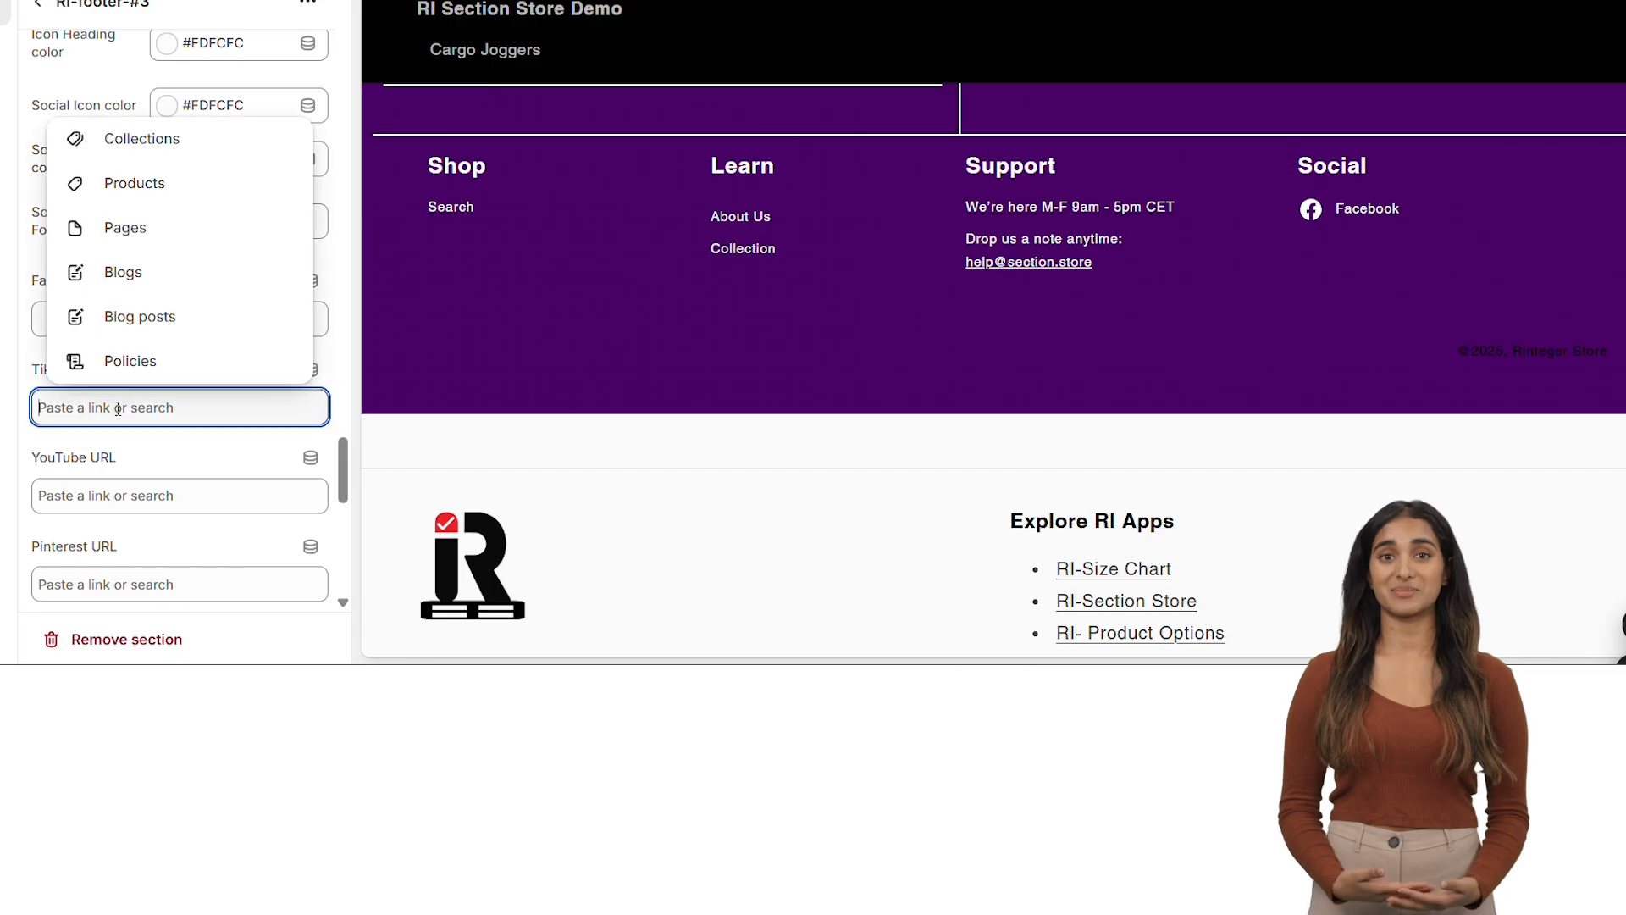
type("#")
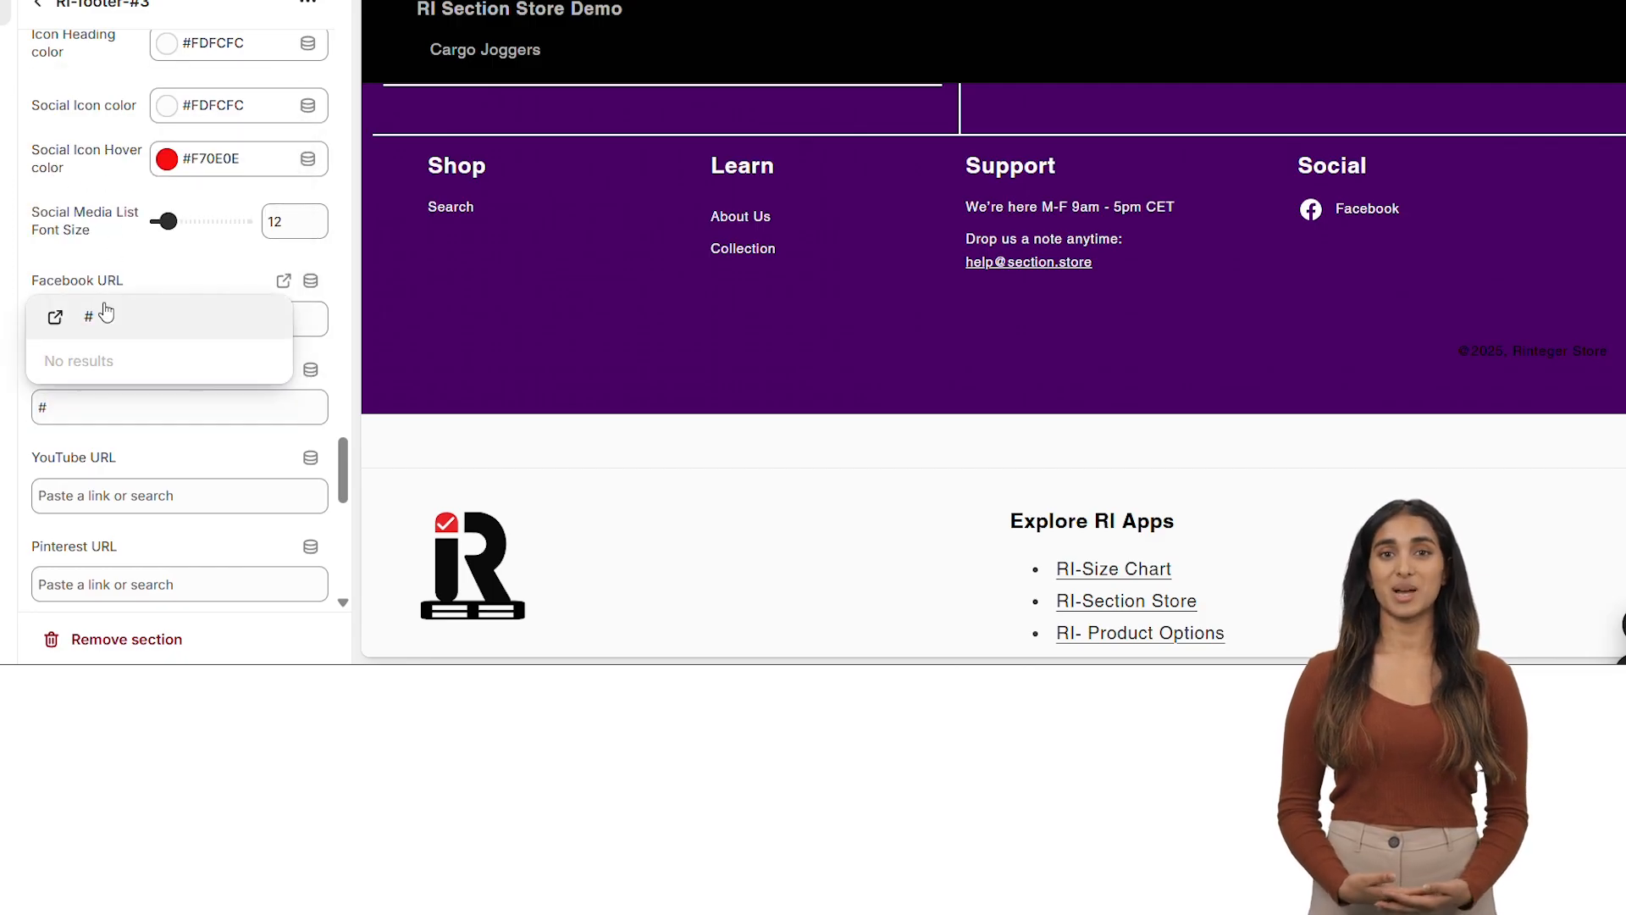
left_click(109, 314)
Set the Instagram URL to the placeholder link #
scroll(75, 510, "down", 3)
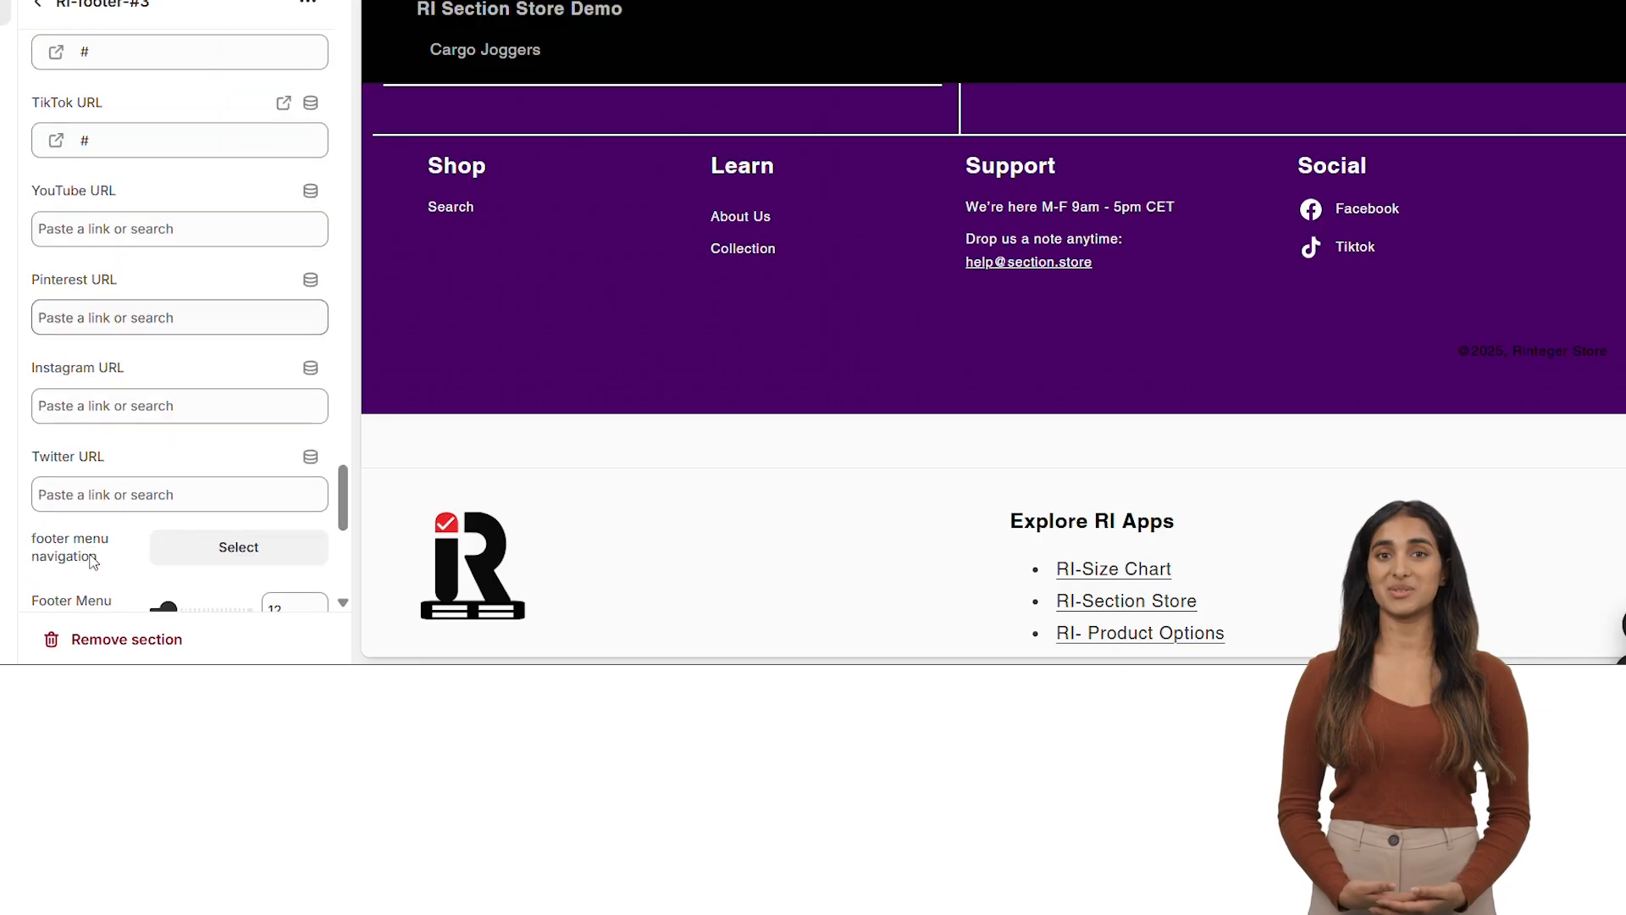
left_click(113, 394)
type("#")
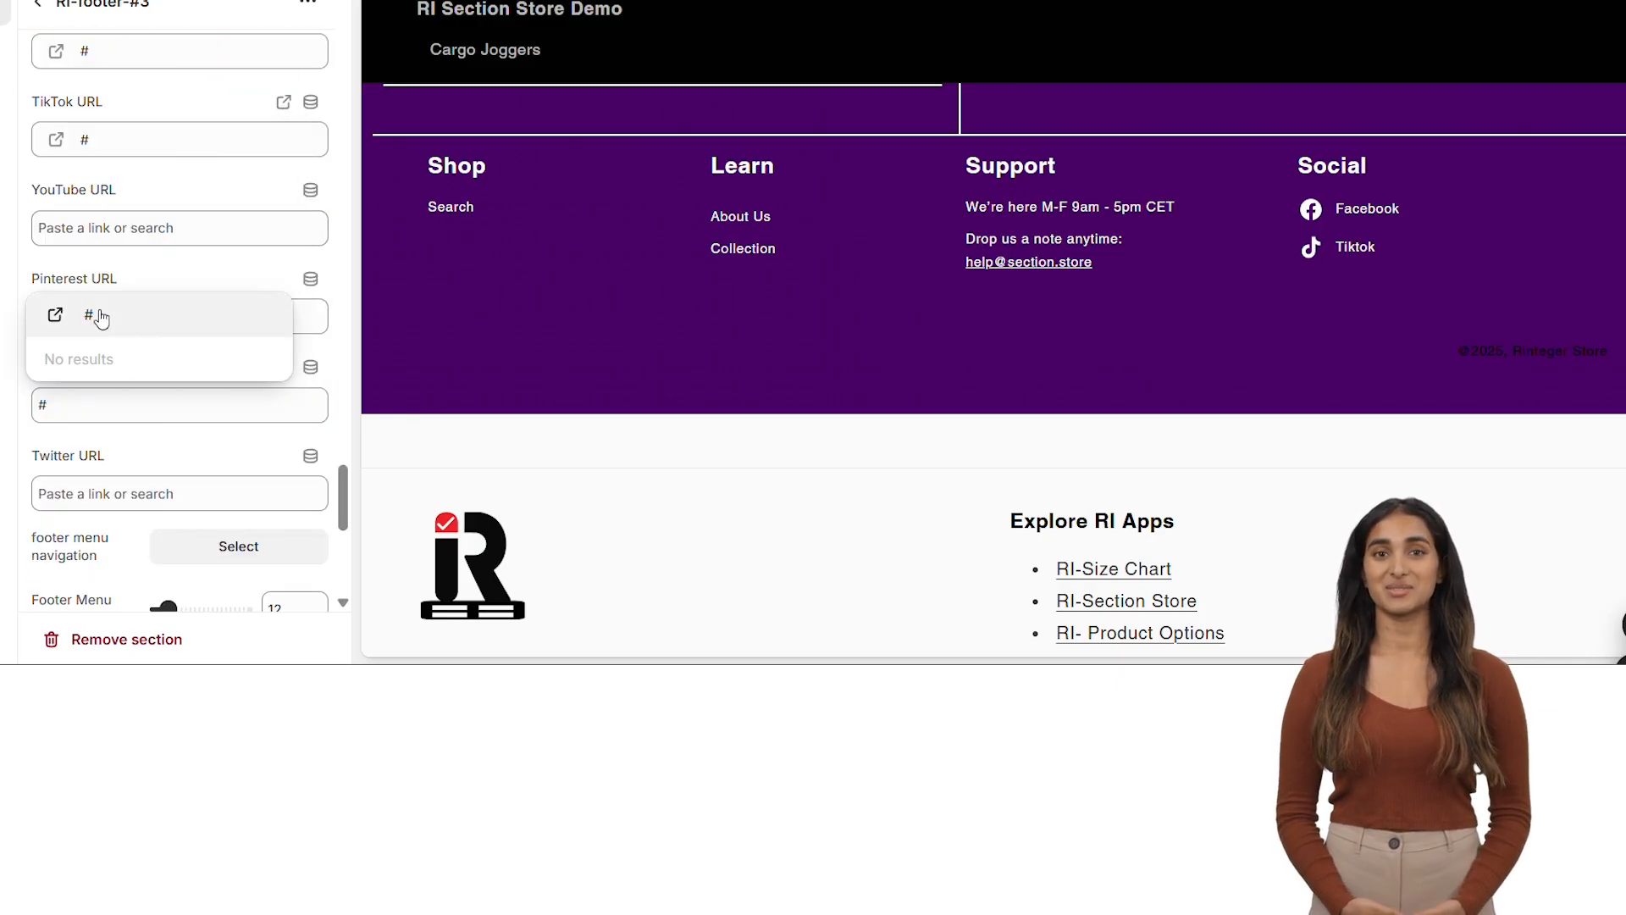
left_click(99, 316)
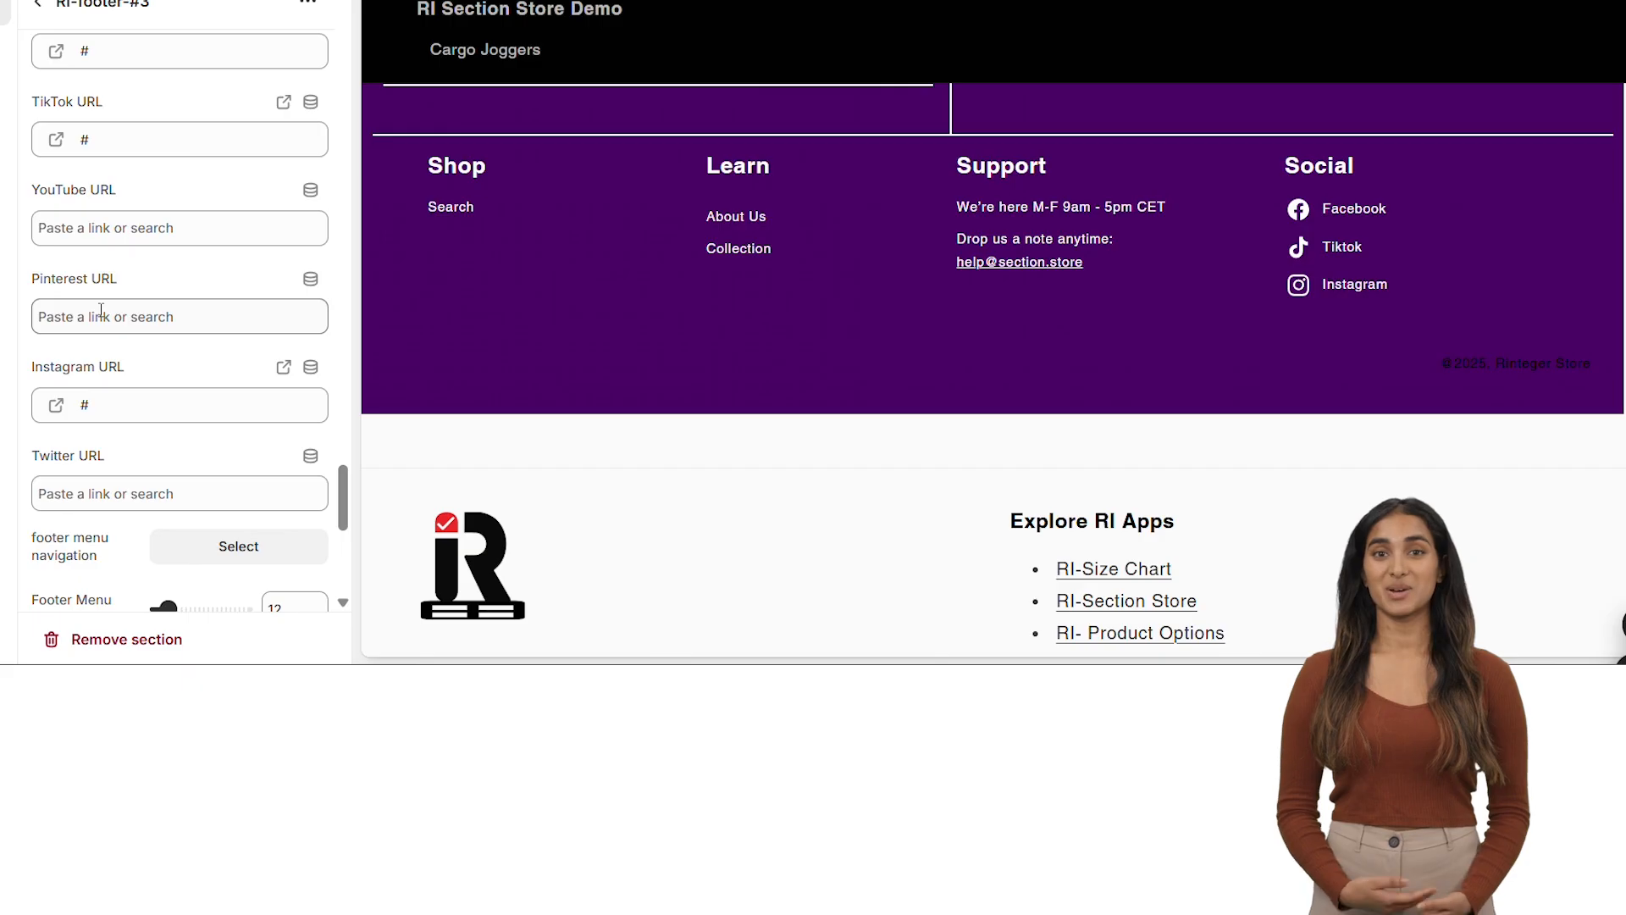
Assign the menu named "new" to the footer menu navigation setting
scroll(105, 465, "down", 5)
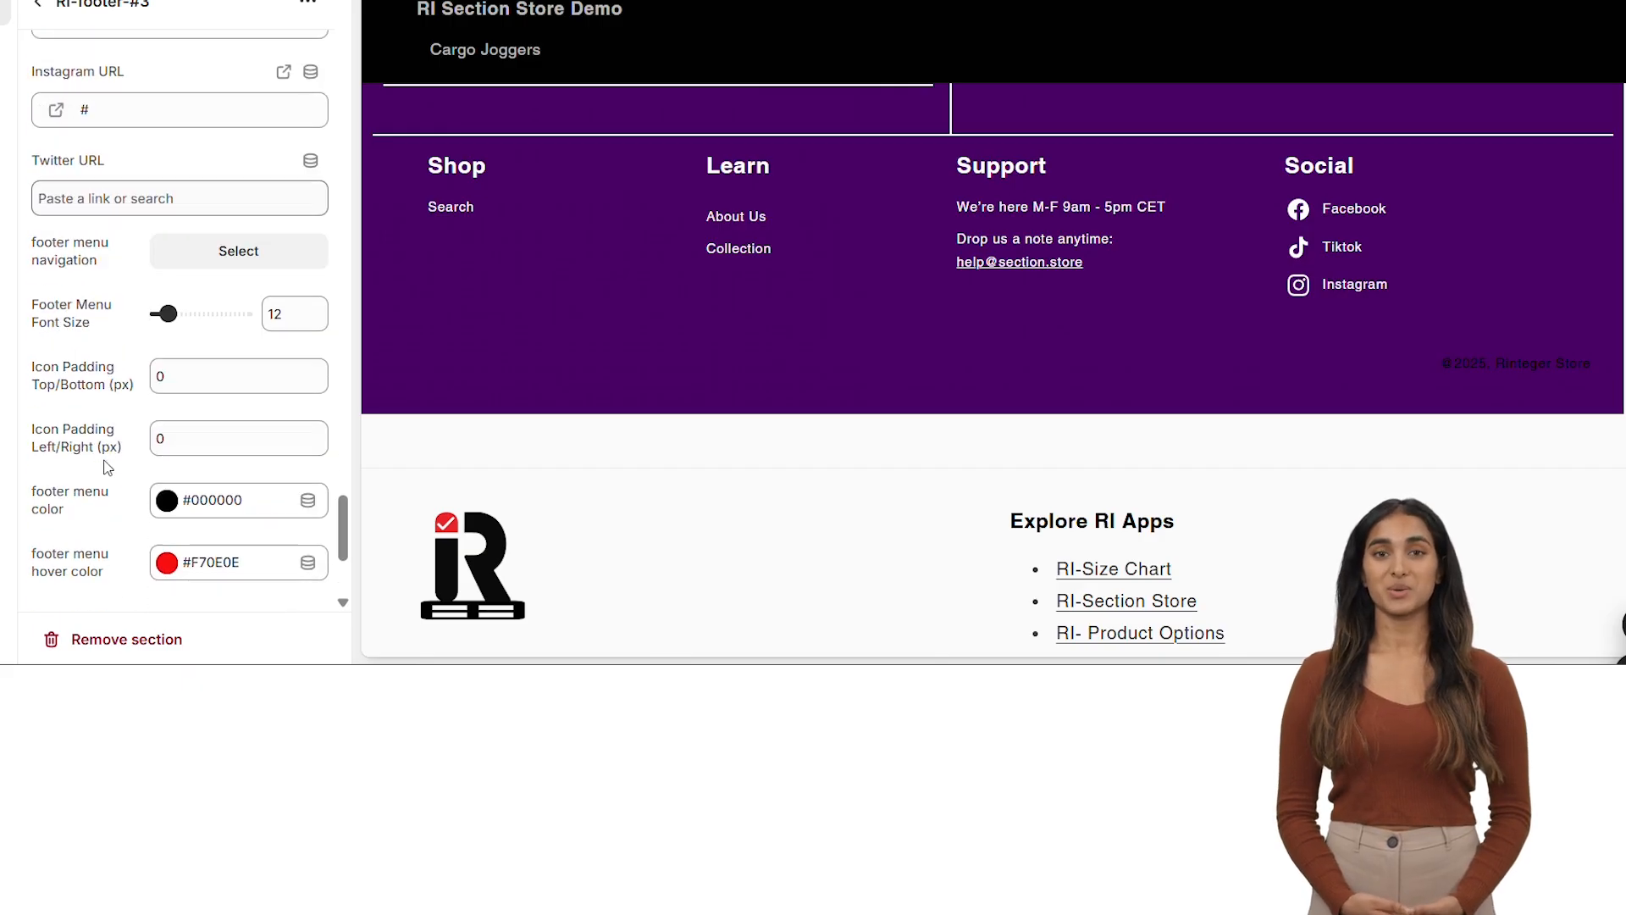
left_click(240, 120)
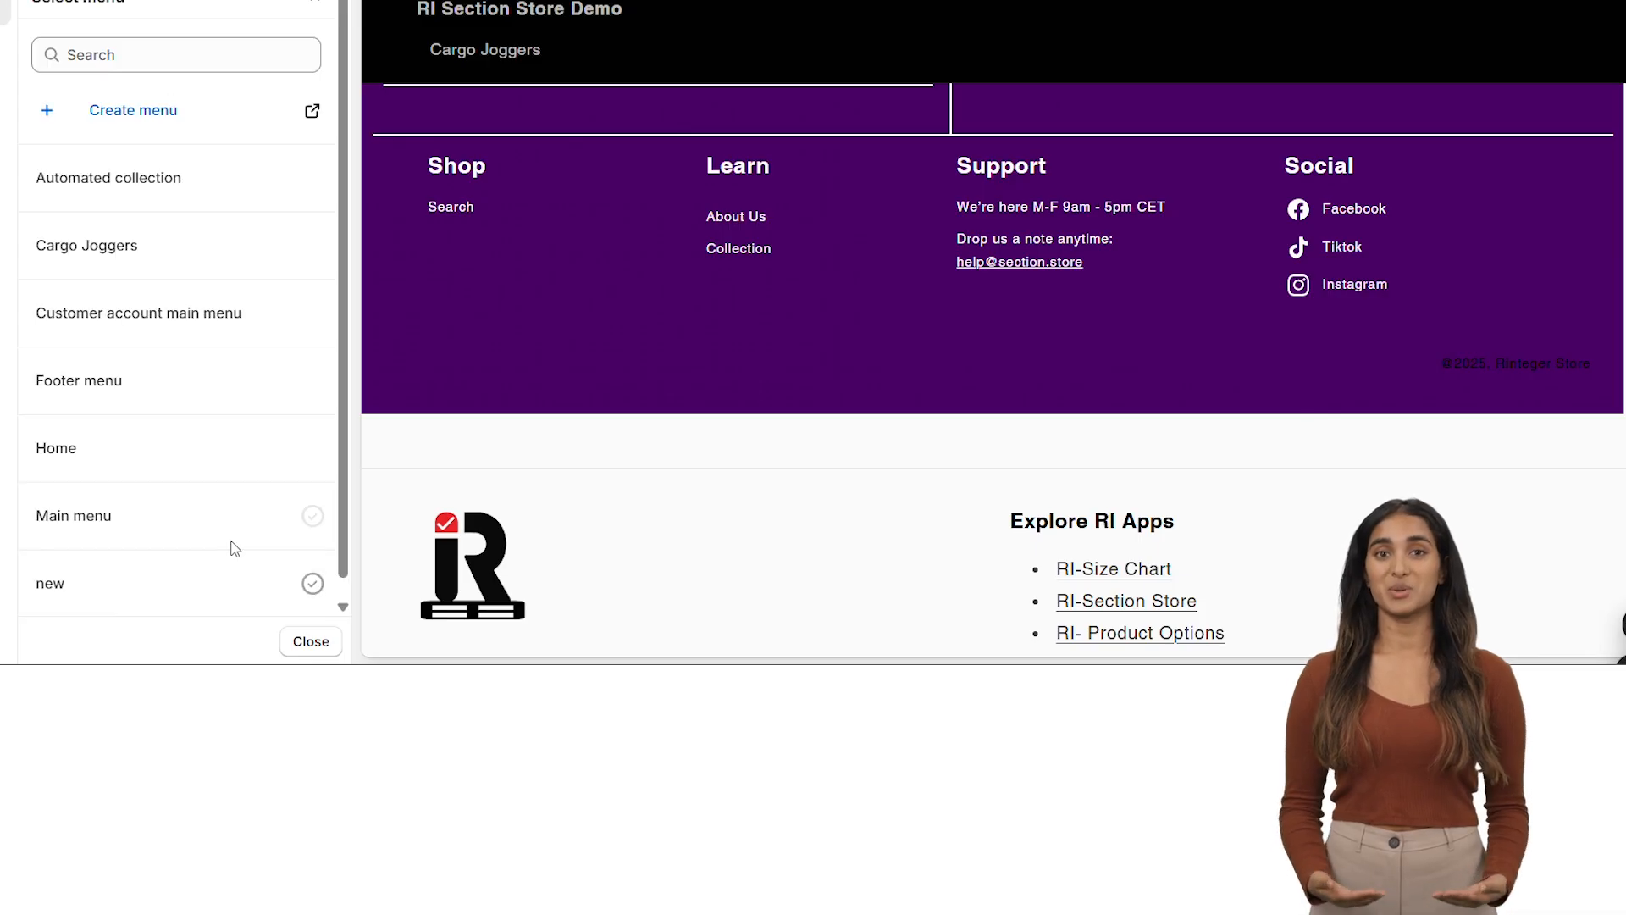
left_click(254, 581)
Set the Company Name Color for the copyright line to #FDFCFC
scroll(188, 462, "down", 2)
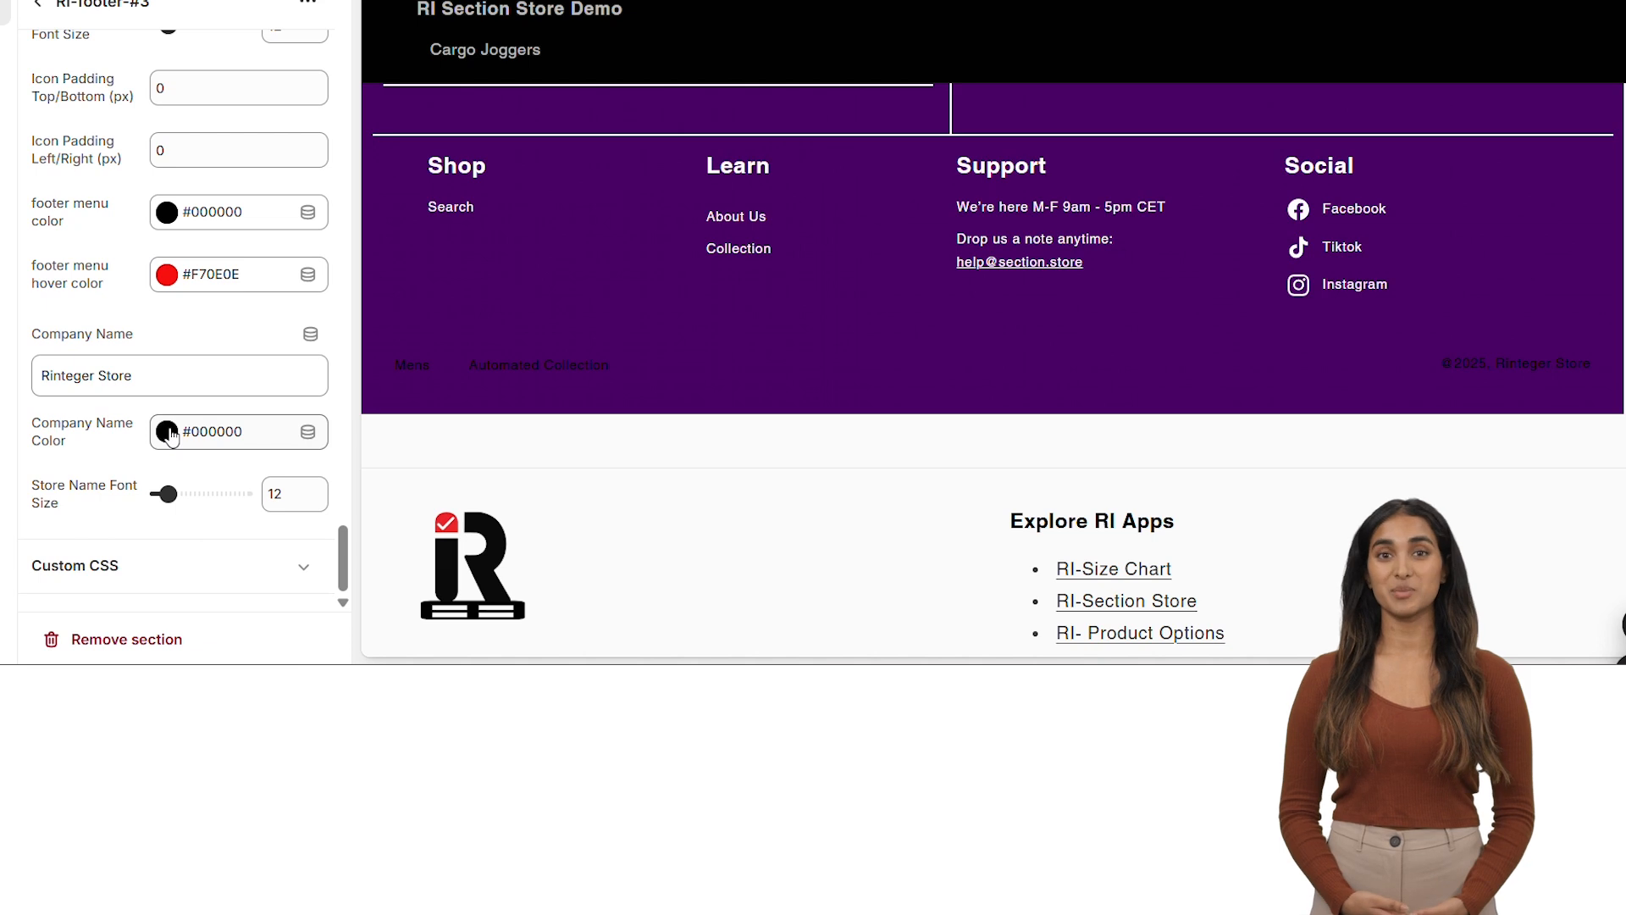
left_click(168, 432)
left_click(174, 269)
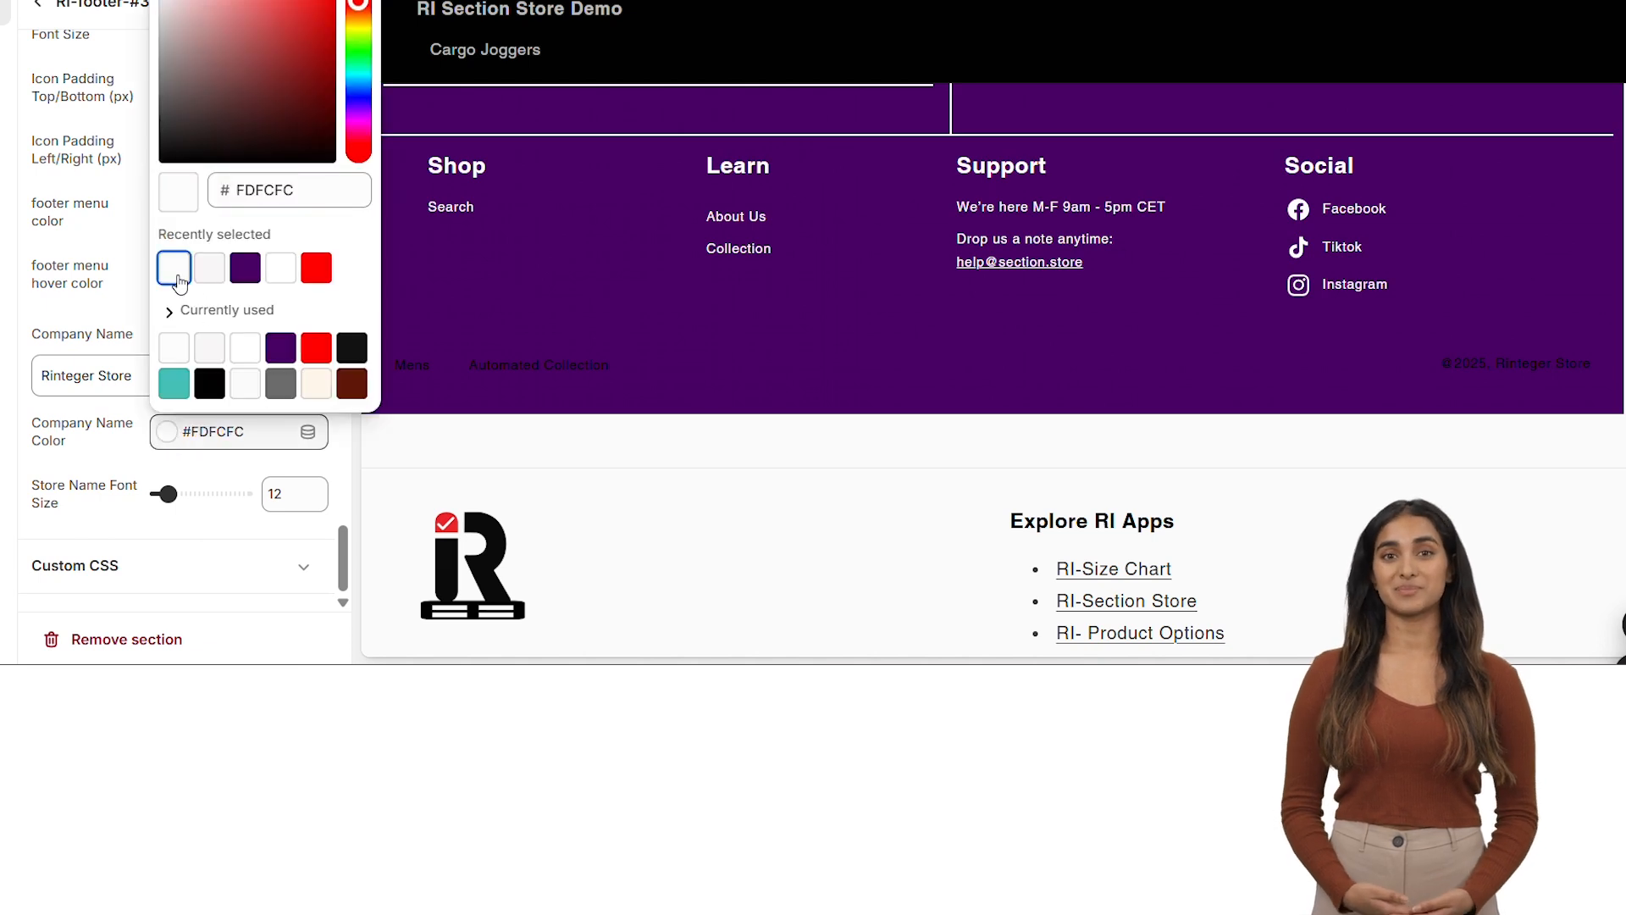
left_click(136, 452)
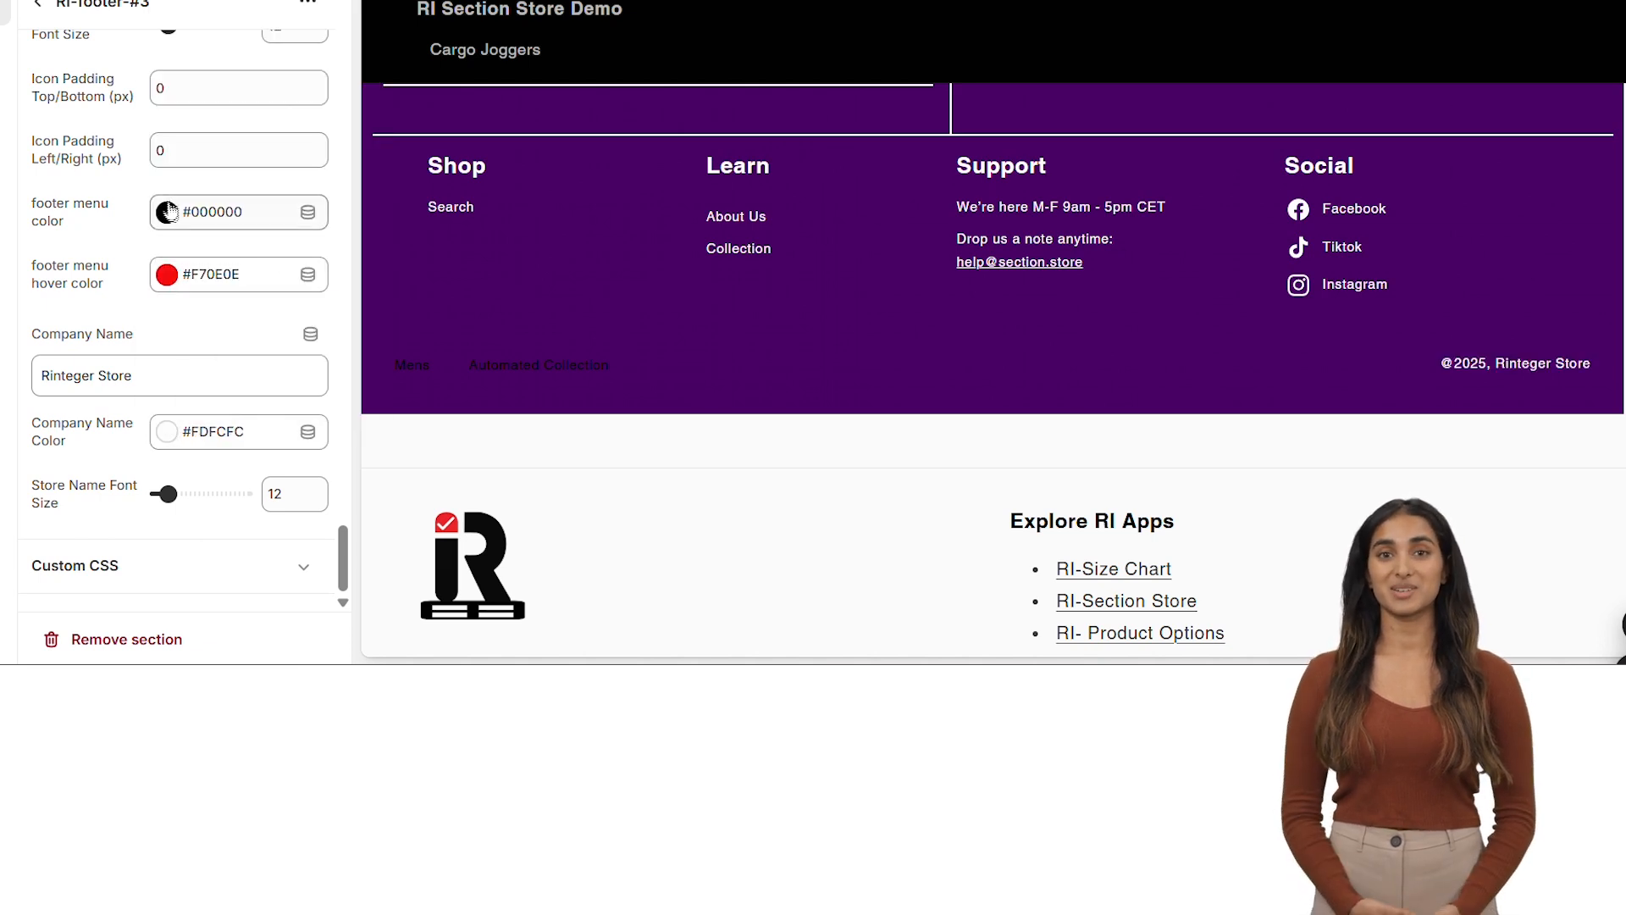
Set the footer menu color for the links along the footer's bottom to #FDFCFC
left_click(167, 213)
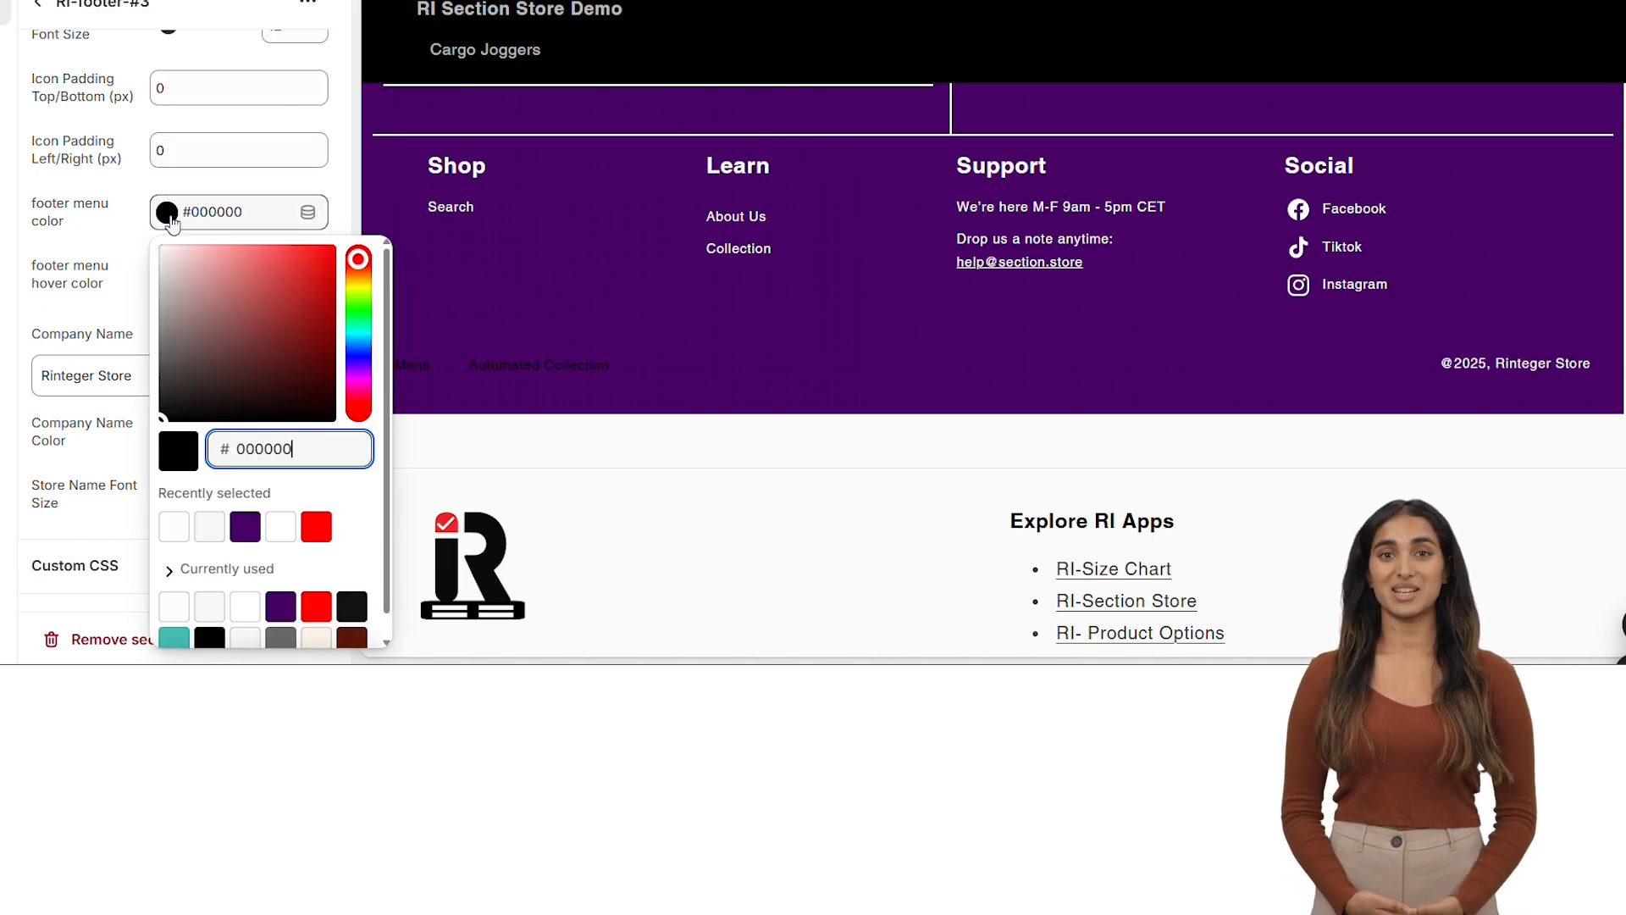
left_click(174, 525)
left_click(105, 451)
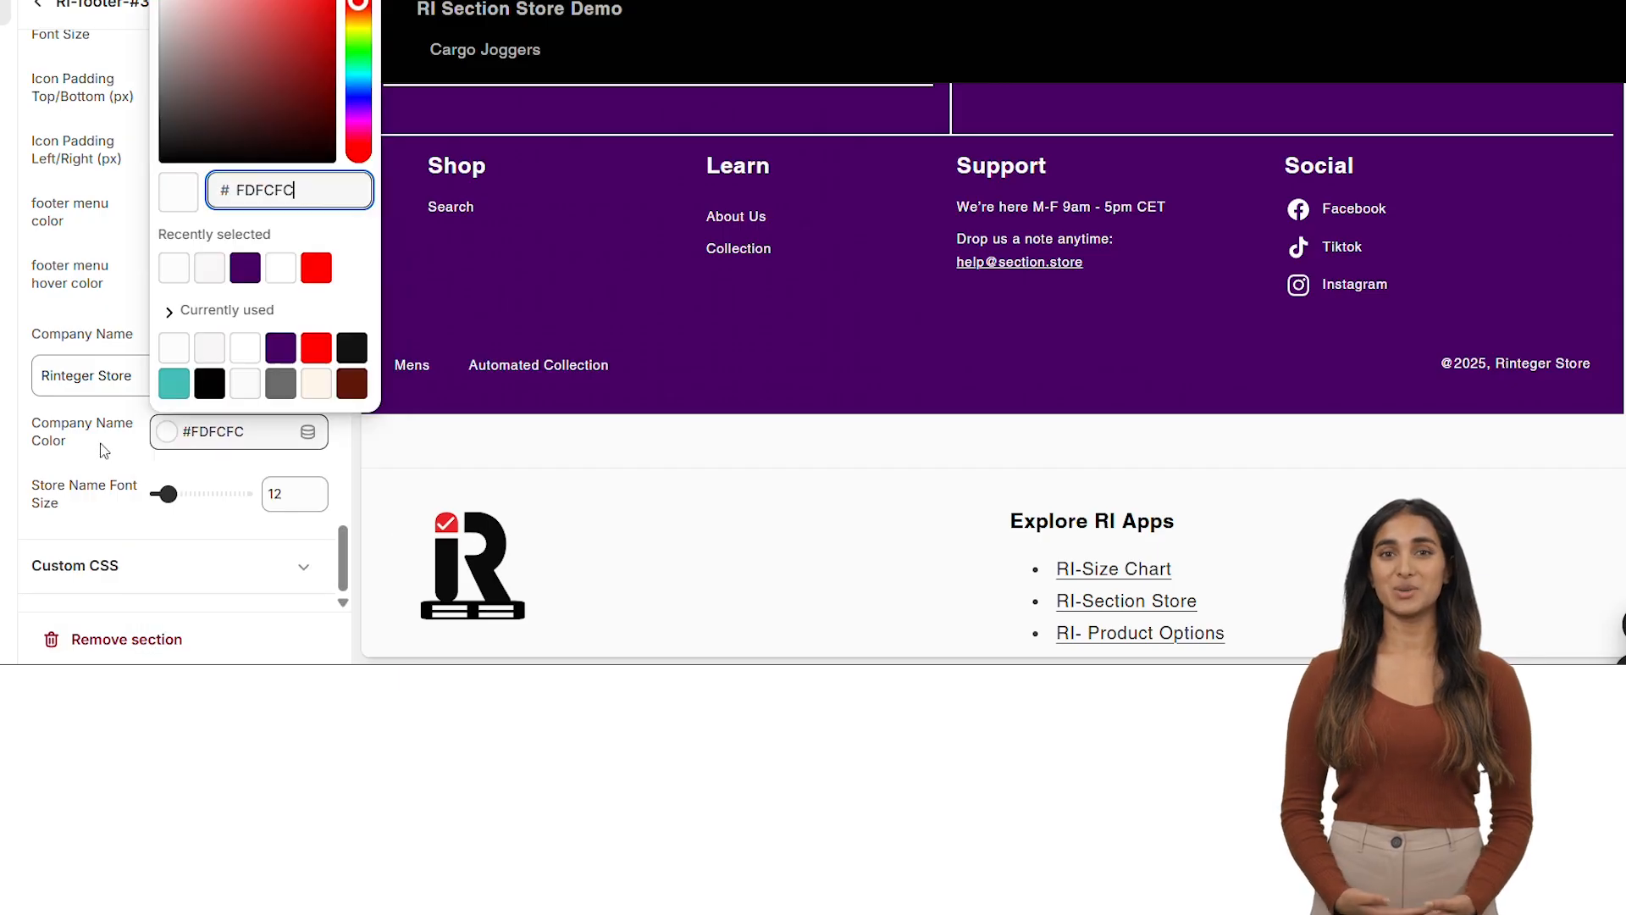
left_click(111, 318)
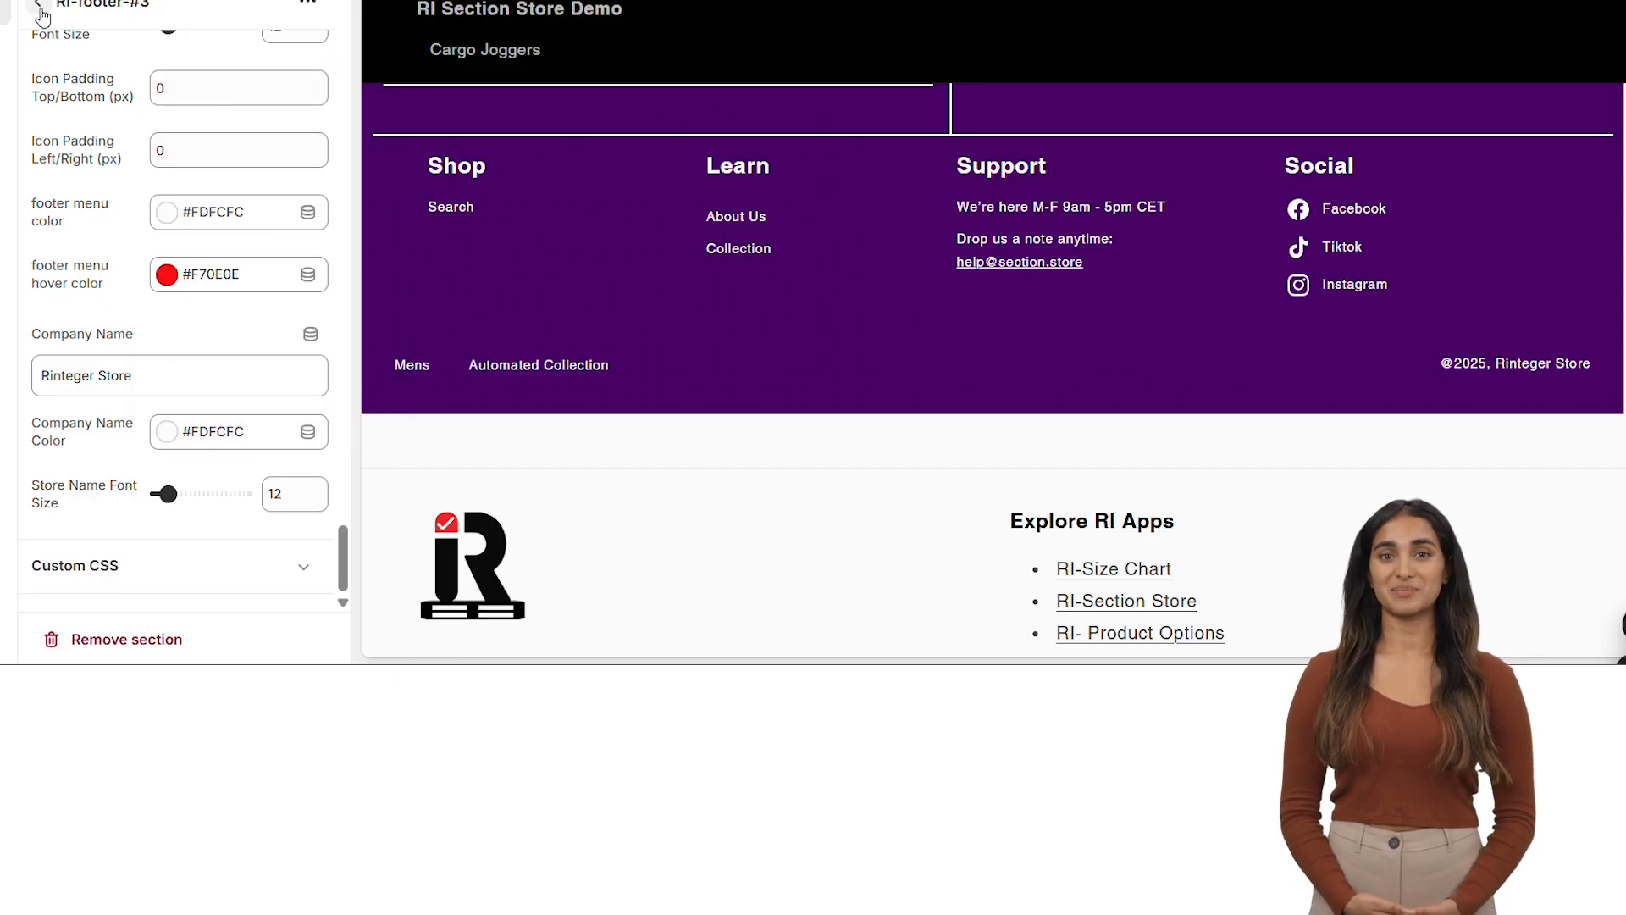
Assign the photo of the woman in a black jacket to the first Image block of RI-footer-#3
left_click(39, 9)
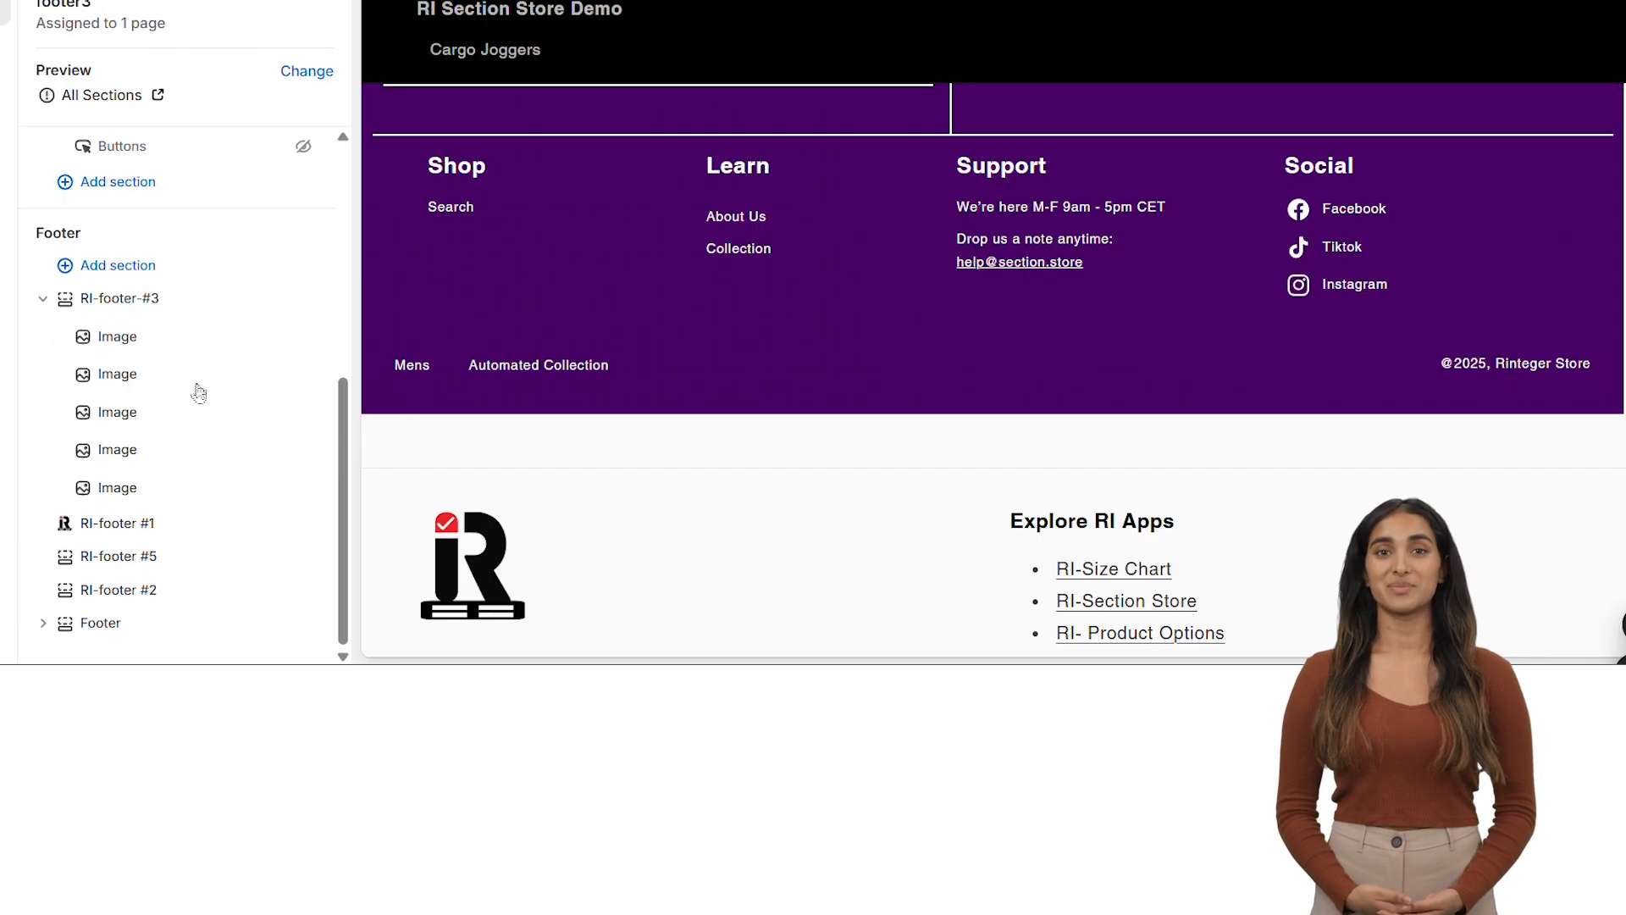
left_click(118, 339)
left_click(234, 121)
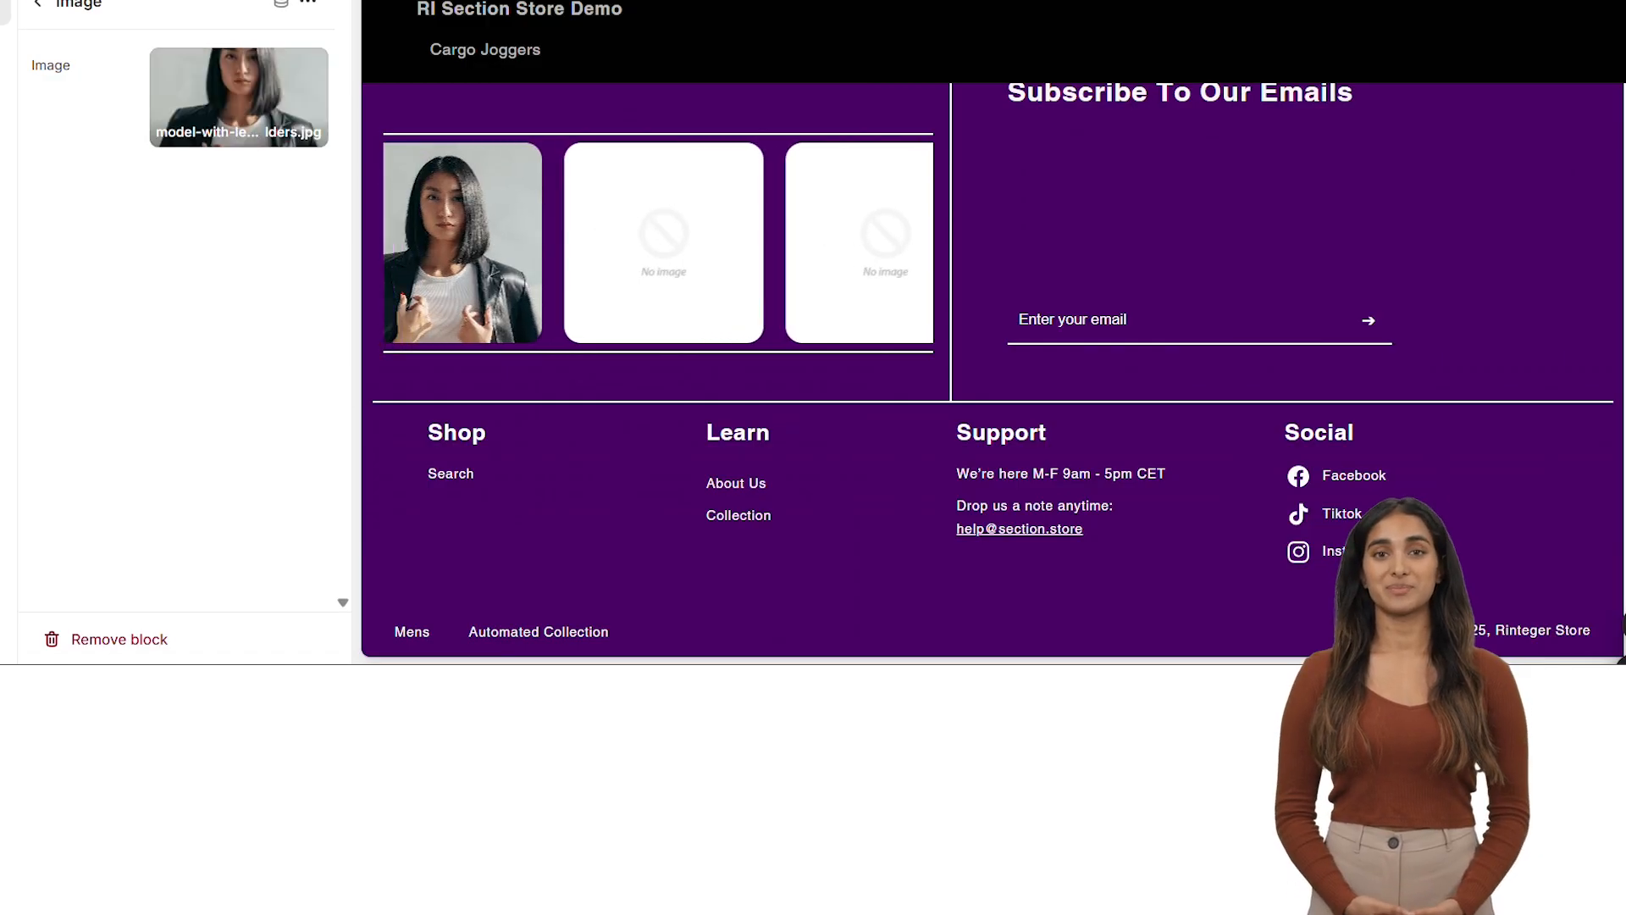
left_click(35, 11)
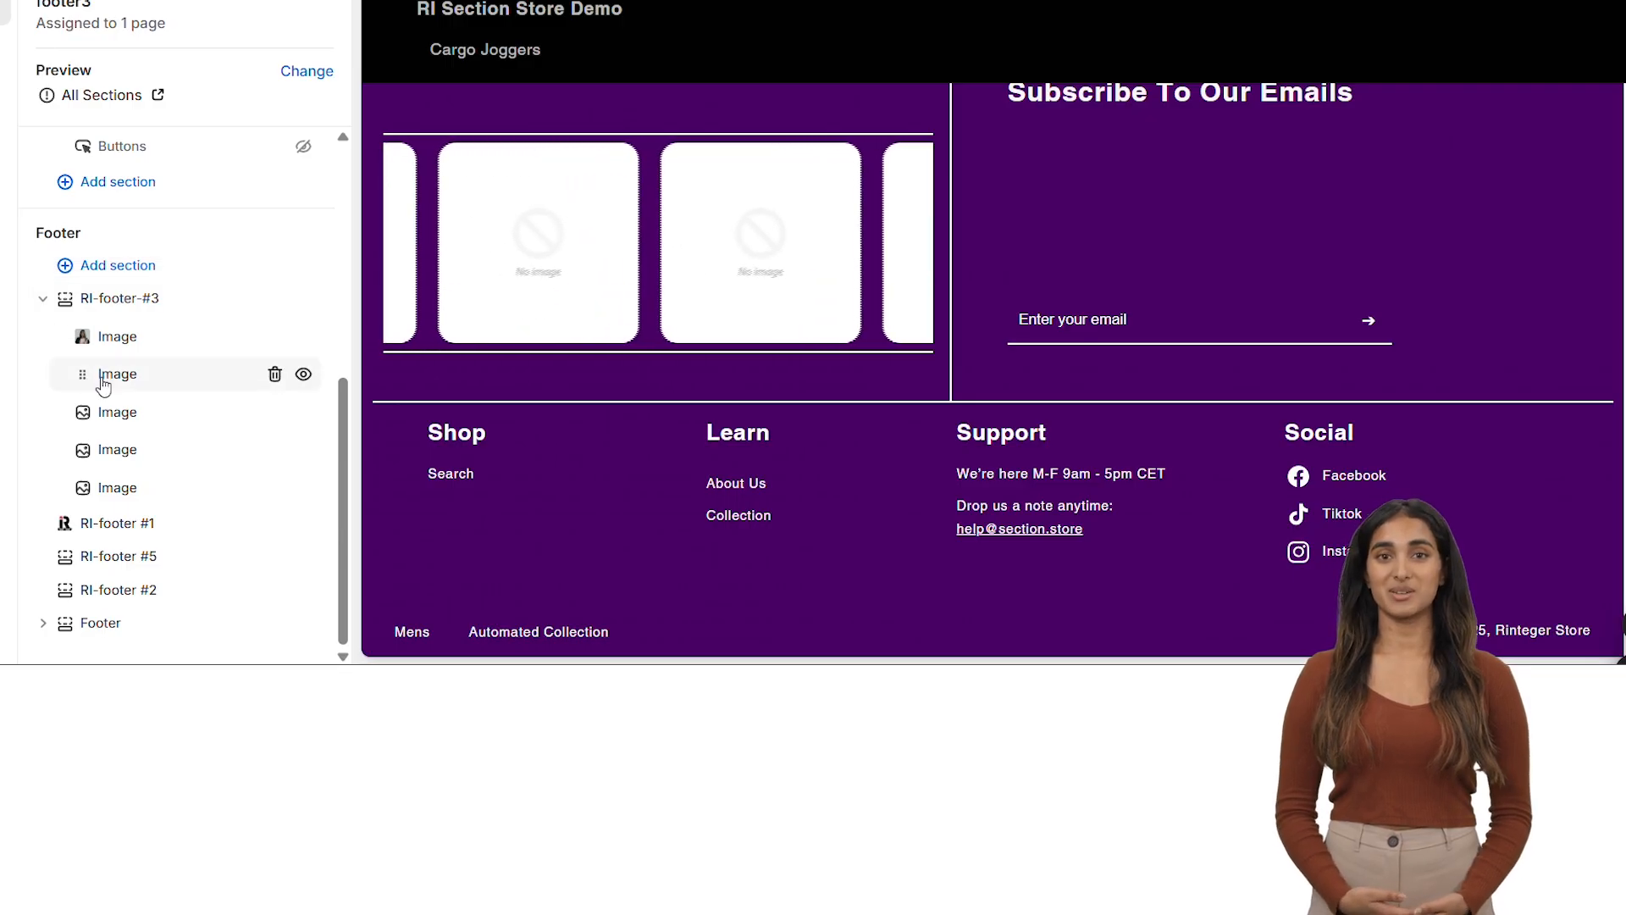
Assign an image to the second Image block of RI-footer-#3 and review the footer in the preview
left_click(128, 363)
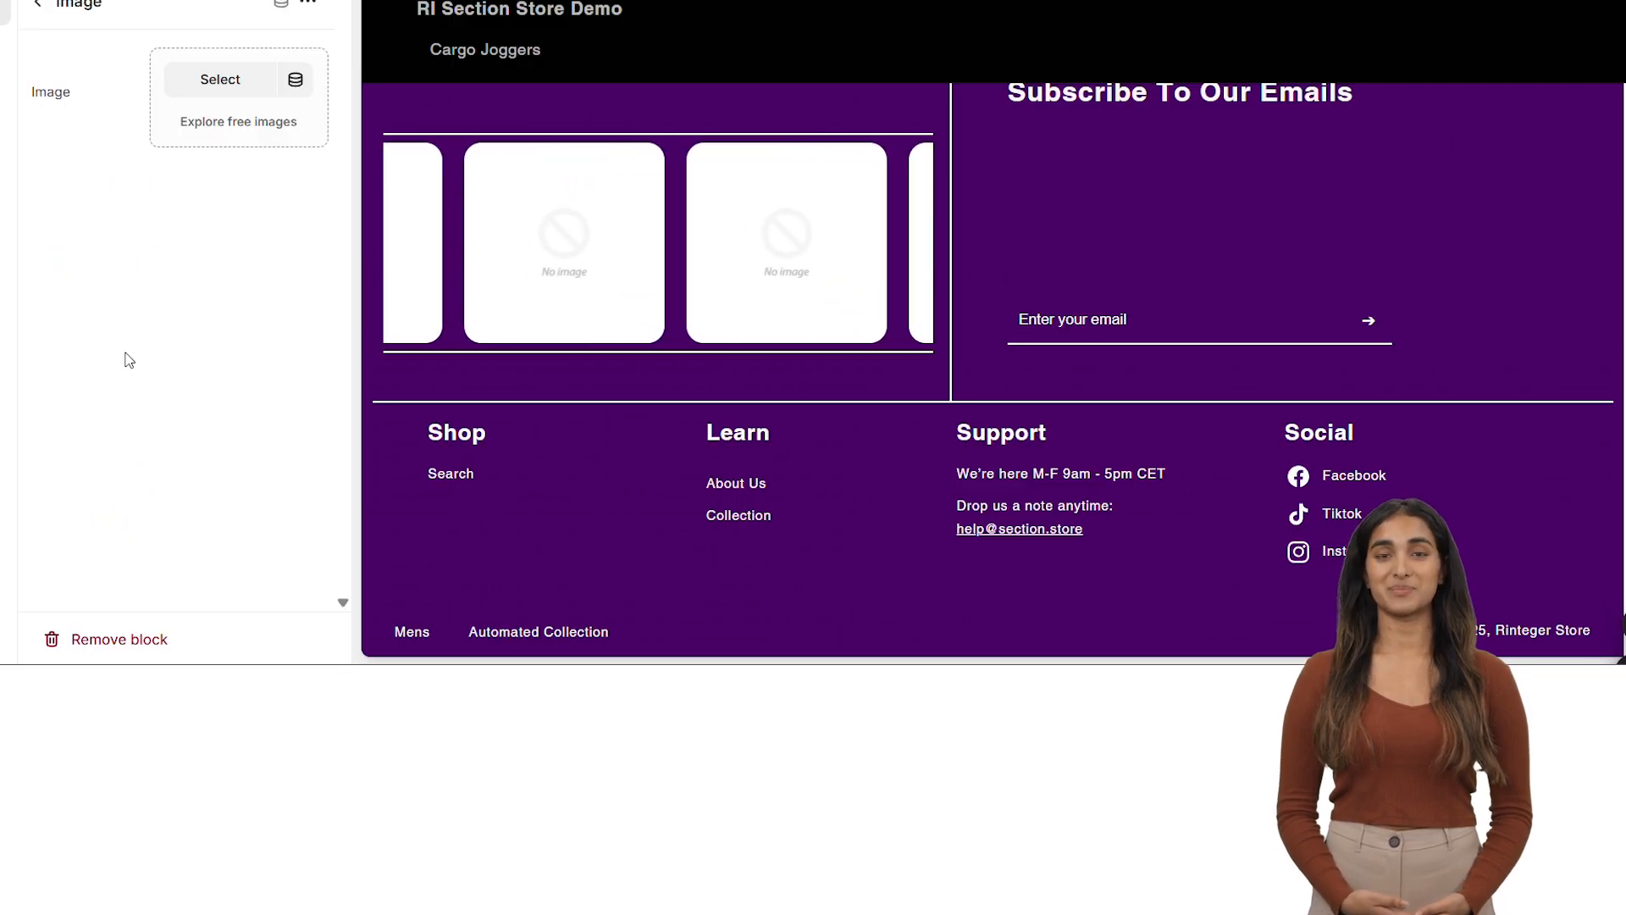
left_click(230, 123)
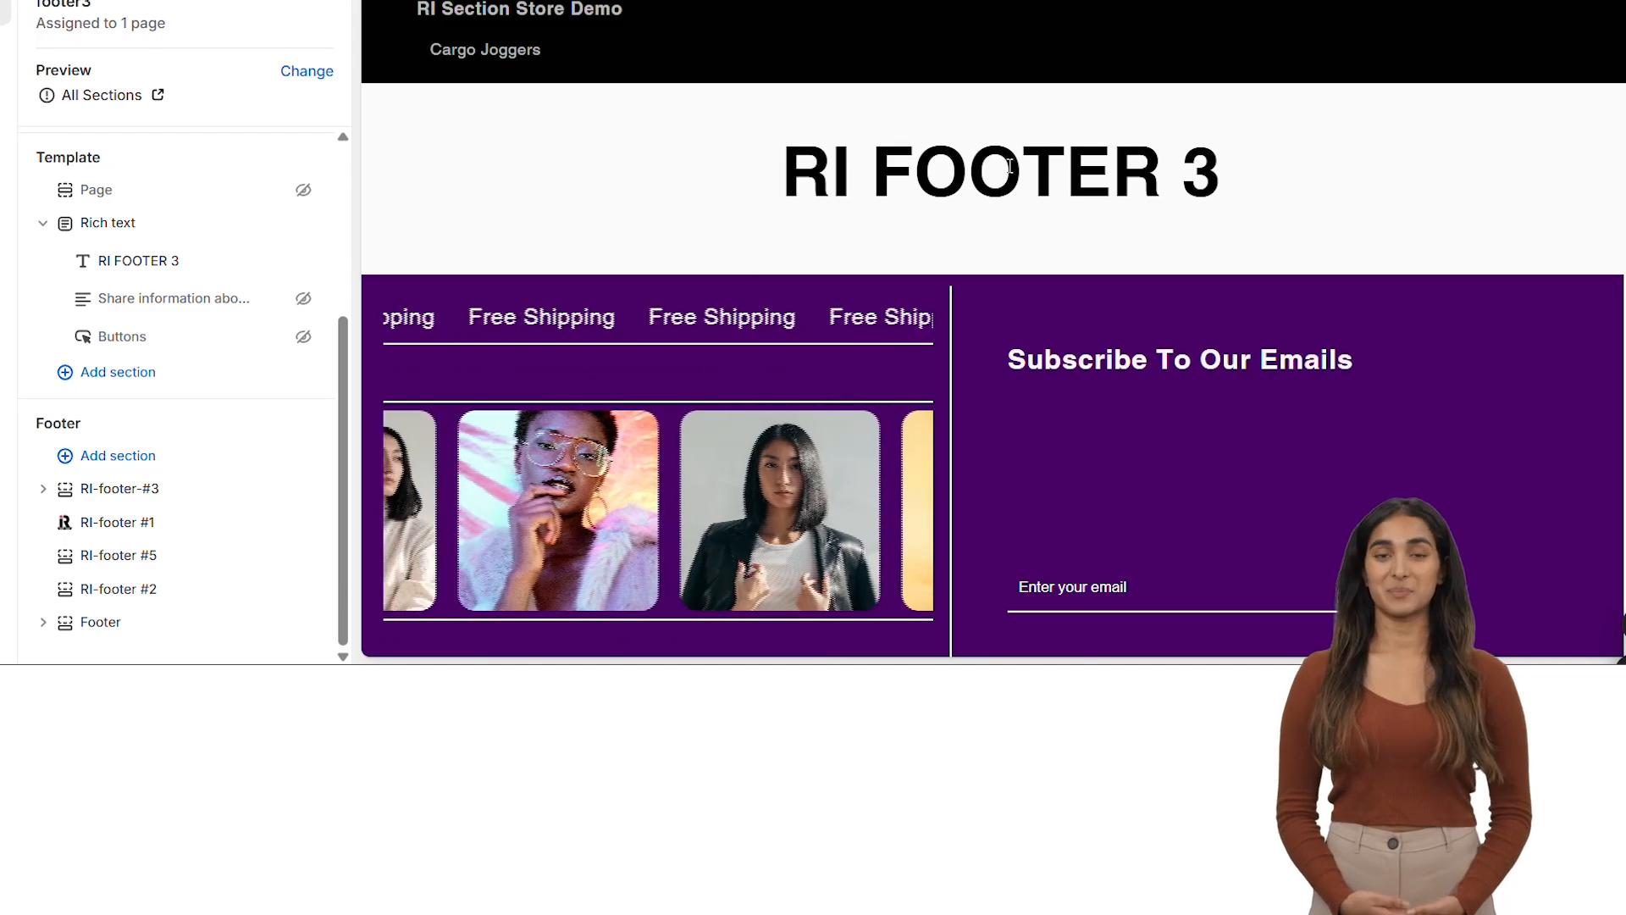
scroll(1009, 166, "down", 5)
scroll(1009, 166, "up", 5)
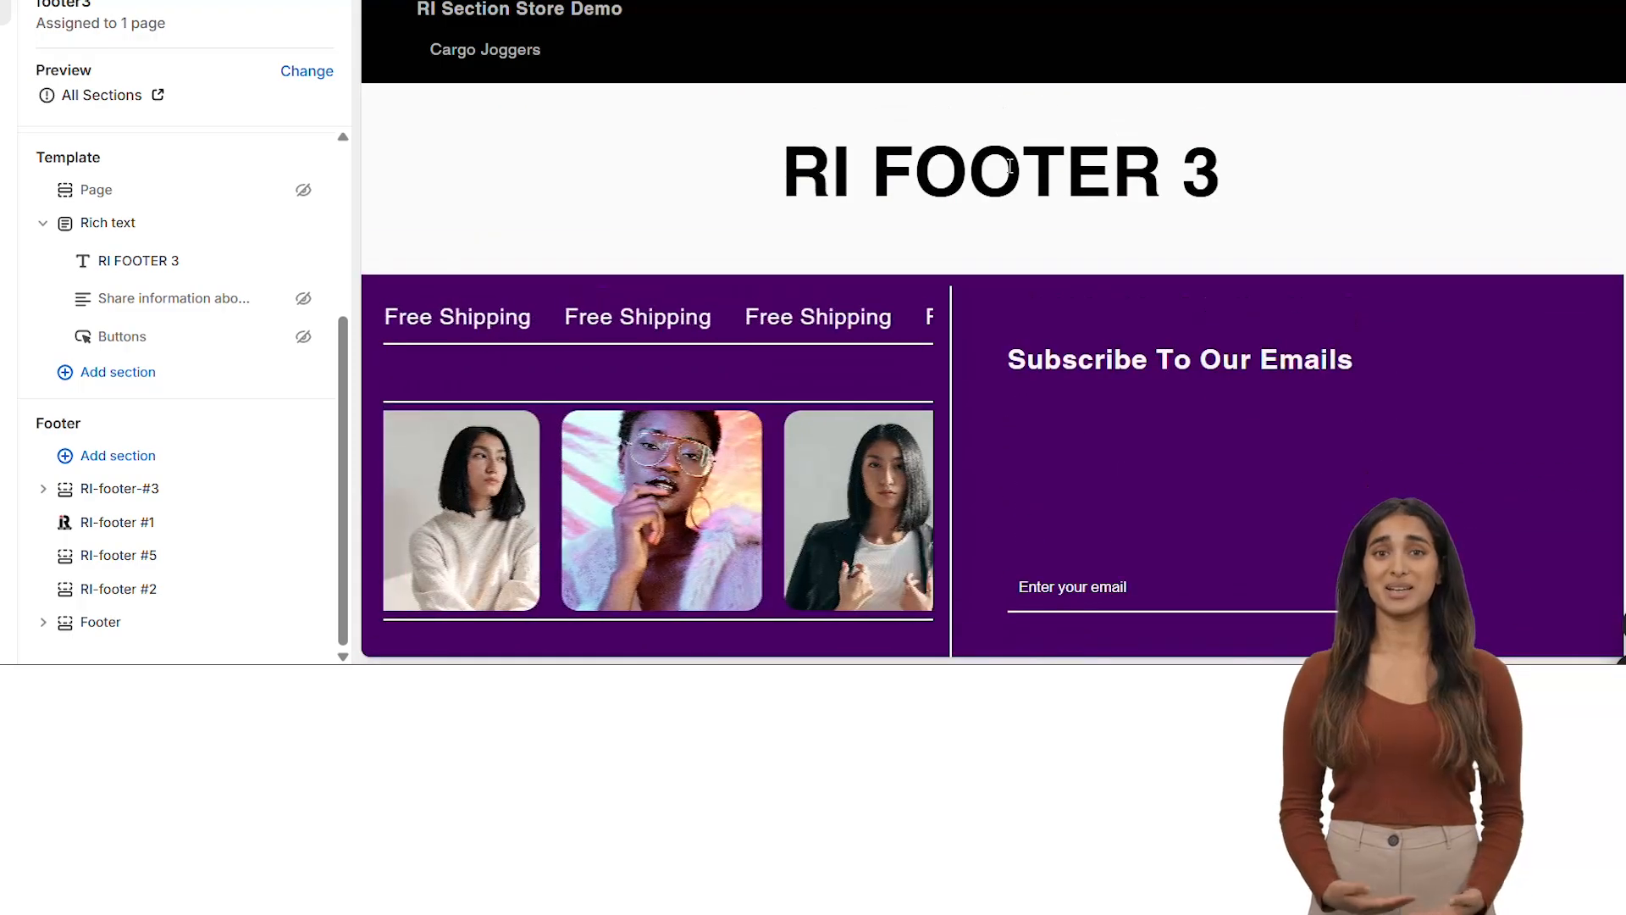